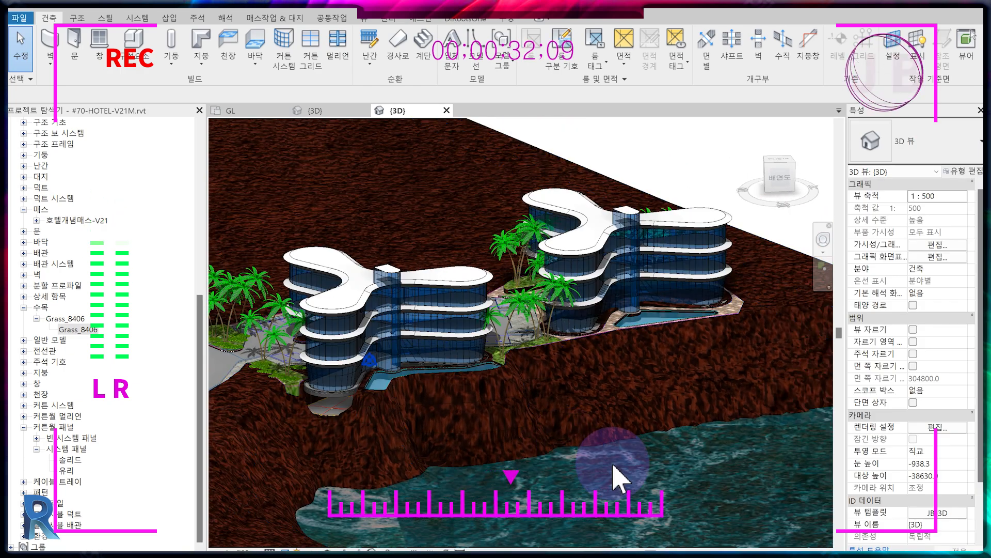
pyautogui.doubleClick(78, 144)
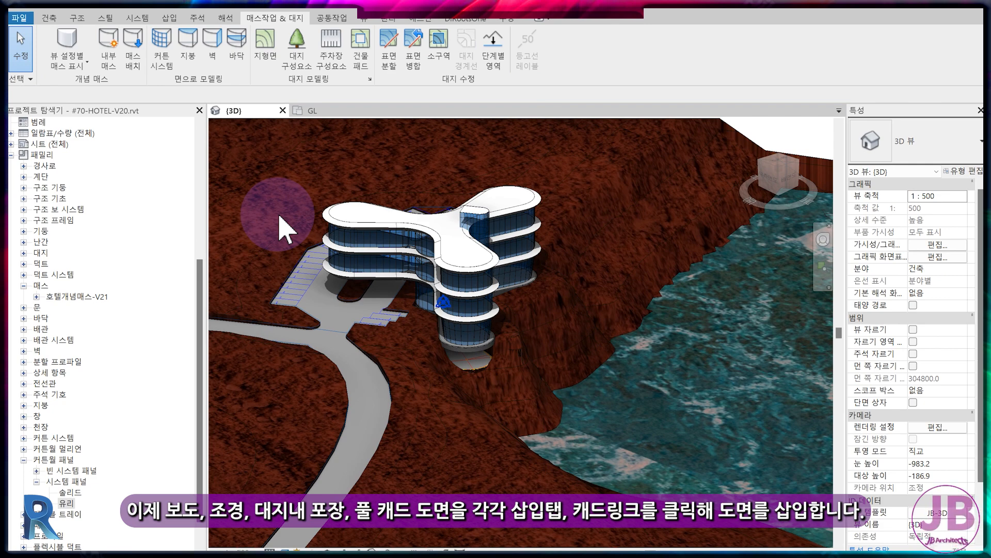
# - Link the sidewalk drawing 인도.dwg into the GL floor plan, keeping the default import settings
pyautogui.click(311, 110)
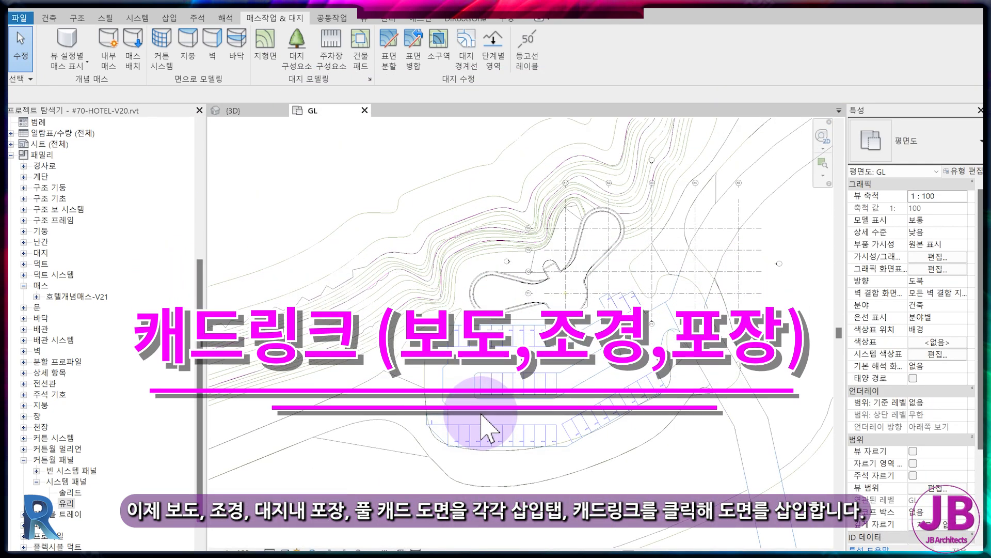
pyautogui.moveTo(485, 431); pyautogui.dragTo(452, 436, button='middle')
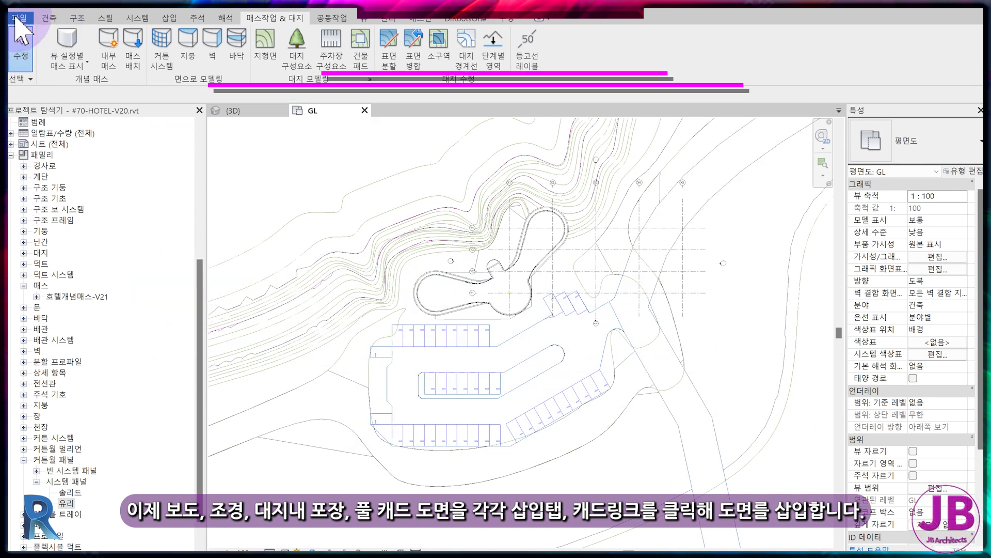
pyautogui.click(170, 18)
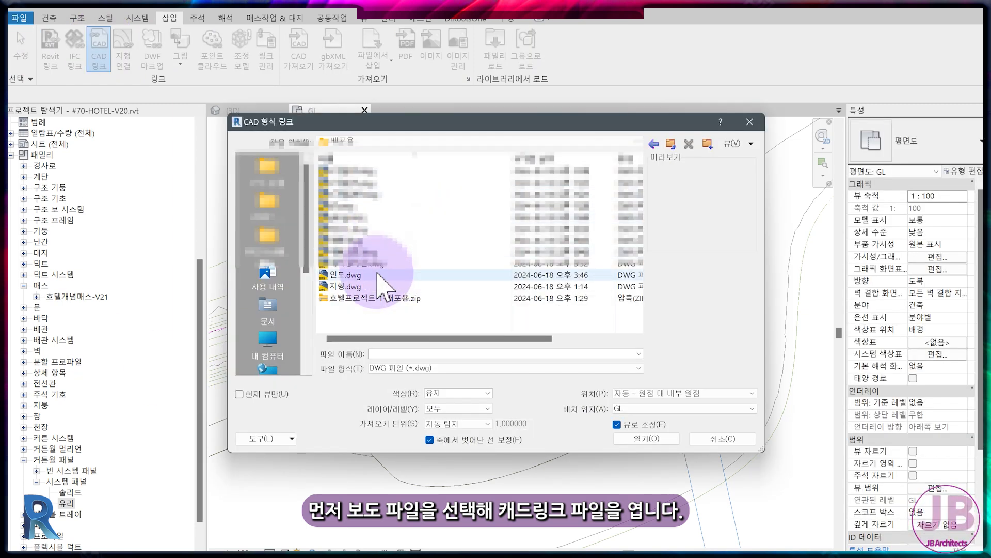
pyautogui.click(377, 274)
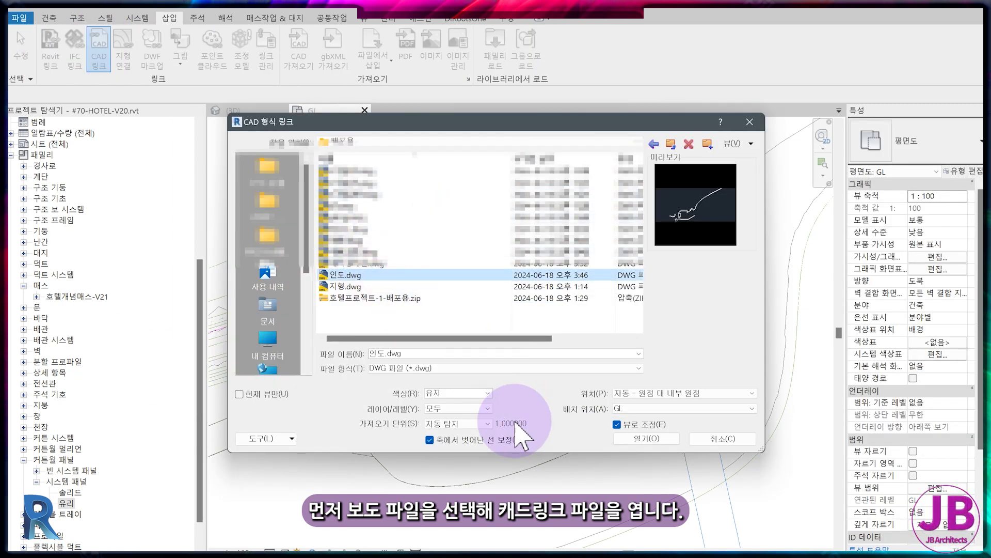
pyautogui.click(647, 438)
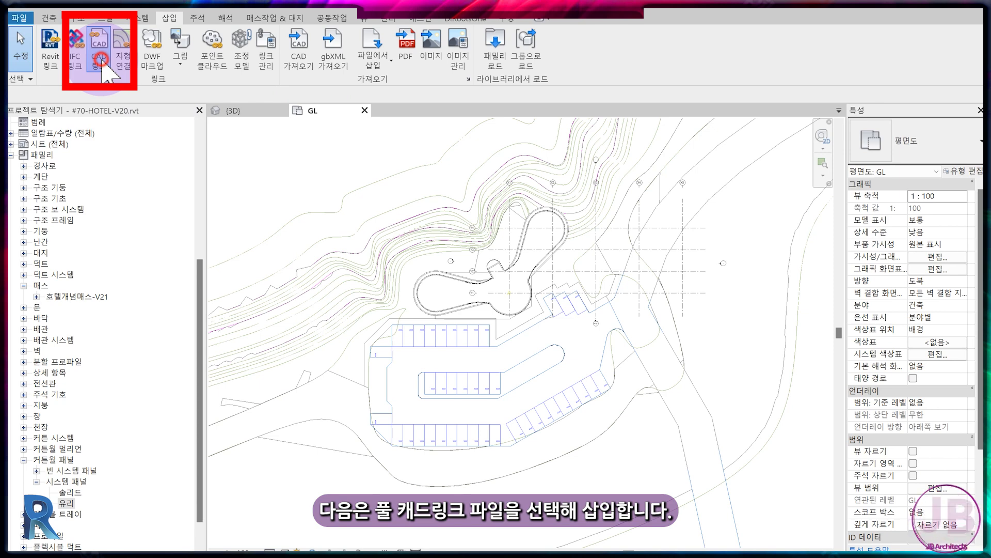
# - Link the pool drawing, the paving drawing 내부포장.dwg and the landscaping drawing TREE.dwg into the GL plan
pyautogui.click(101, 60)
pyautogui.click(347, 229)
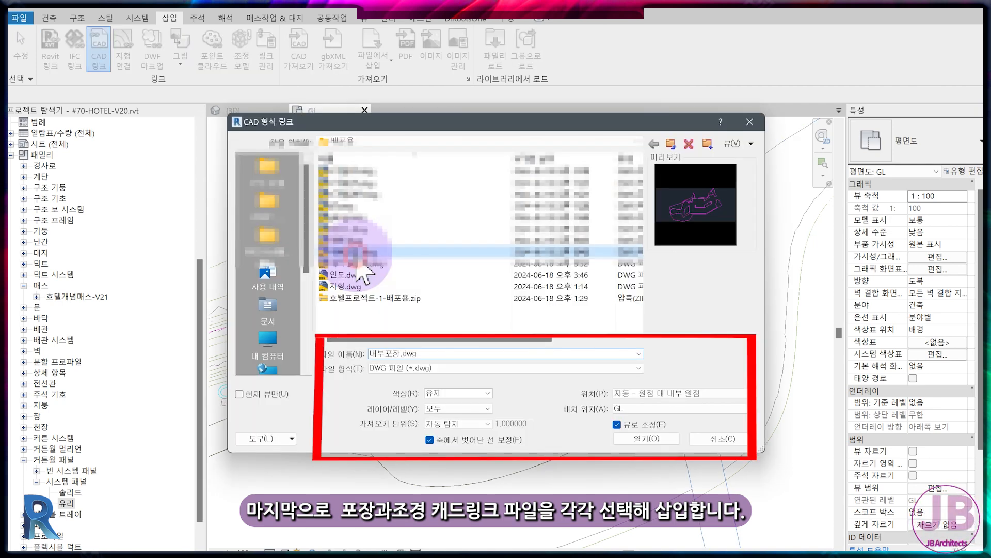
pyautogui.click(353, 229)
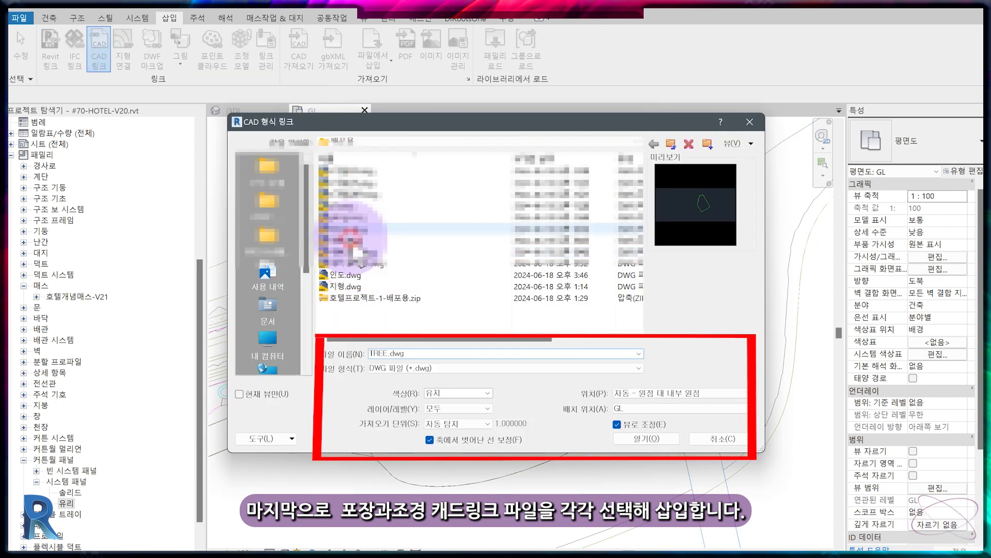
pyautogui.doubleClick(354, 231)
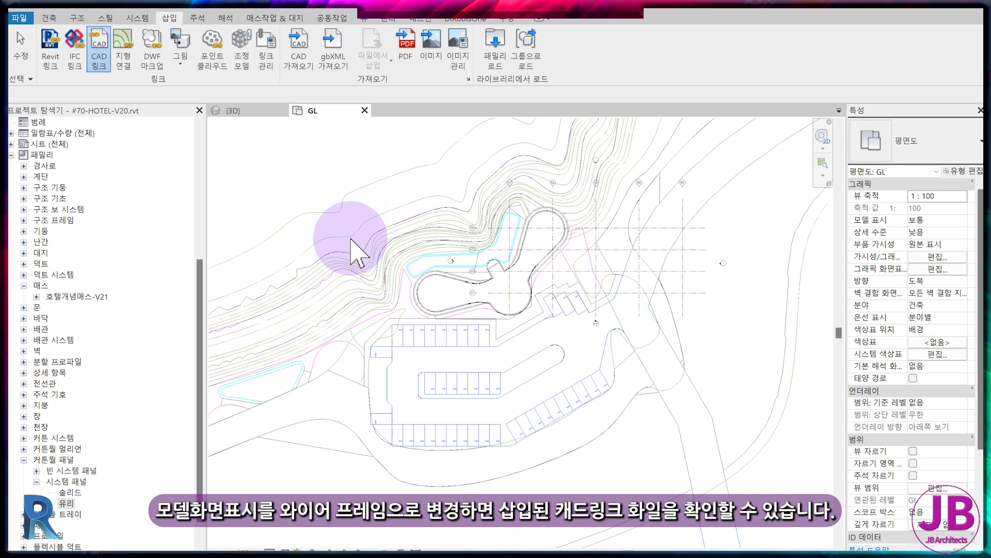
# - Set the GL plan's visual style to Wireframe and check the linked drawings around the parking lot
pyautogui.click(283, 551)
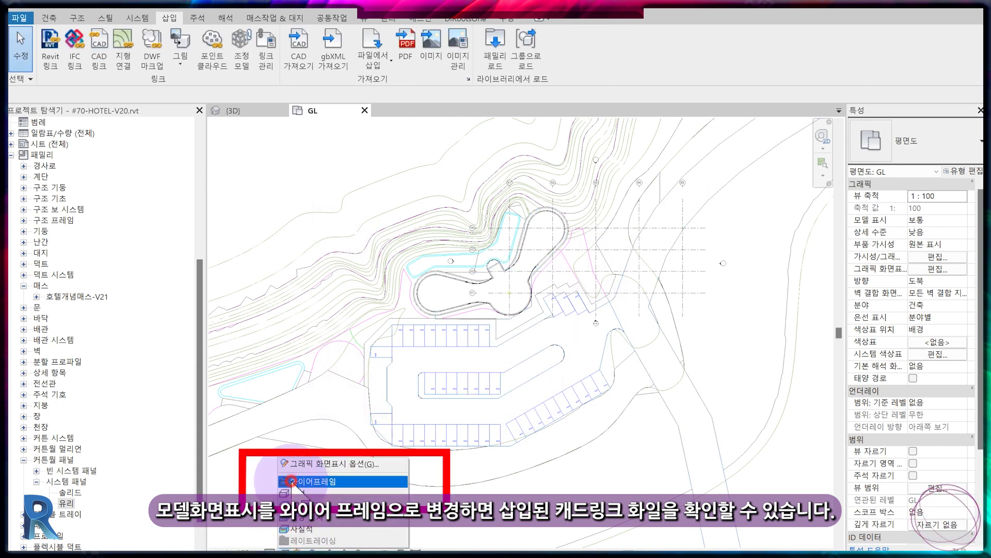
pyautogui.click(292, 482)
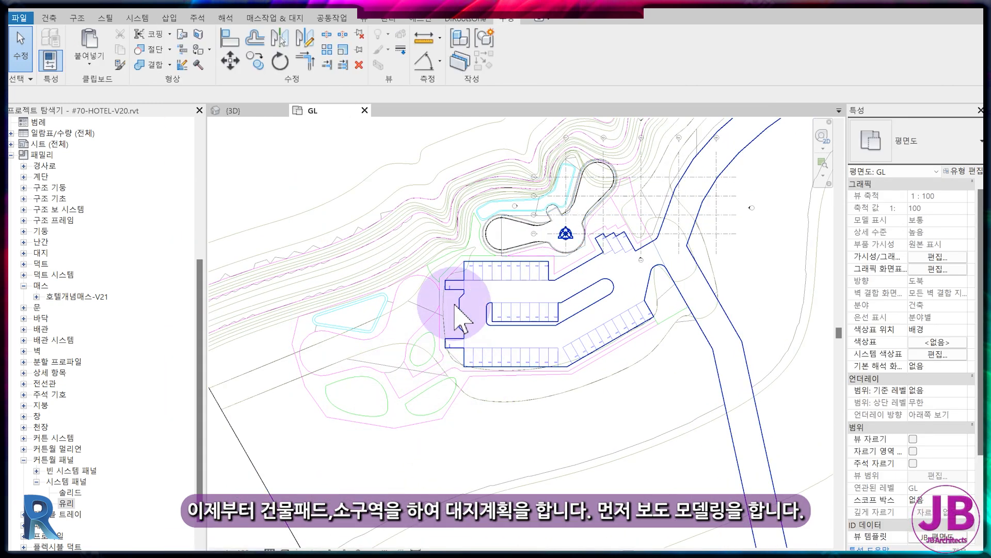
pyautogui.scroll(3, 457, 330)
pyautogui.click(452, 237)
pyautogui.press('Escape')
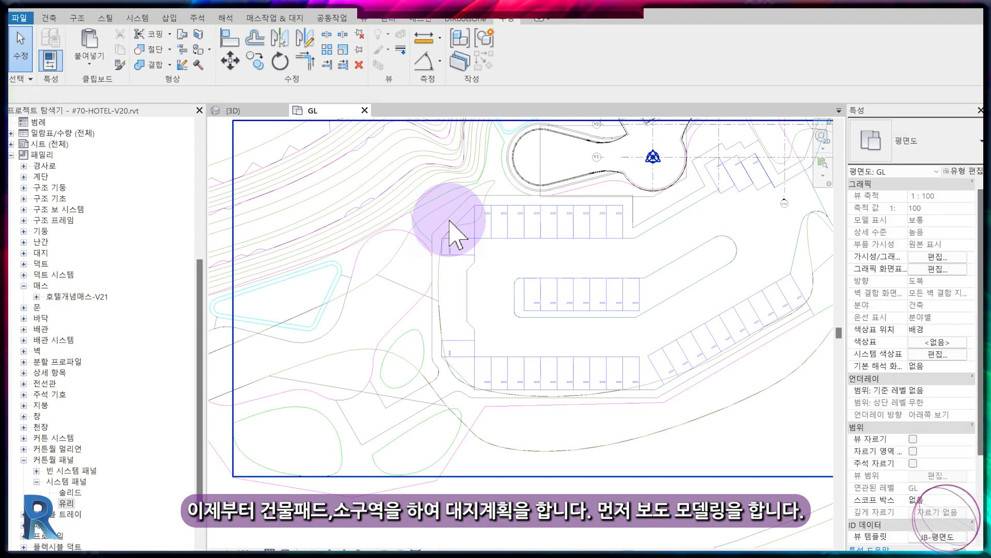
pyautogui.scroll(2, 555, 165)
pyautogui.click(731, 257)
pyautogui.moveTo(752, 250); pyautogui.dragTo(572, 311, button='middle')
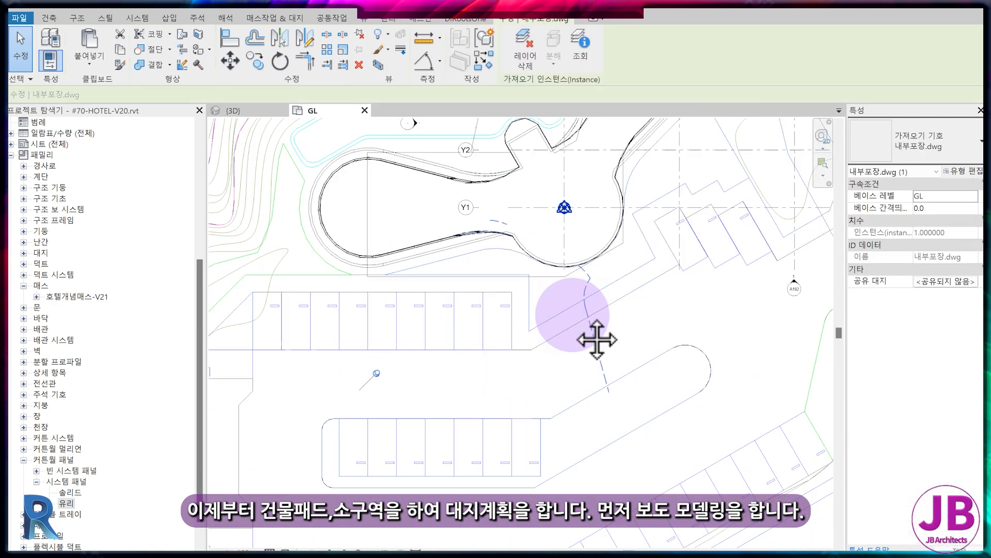
pyautogui.press('Escape')
pyautogui.scroll(-3, 594, 305)
# - Select the parking lot pad in the 3D view and open its boundary sketch for editing
pyautogui.click(274, 18)
pyautogui.click(233, 111)
pyautogui.scroll(6, 559, 289)
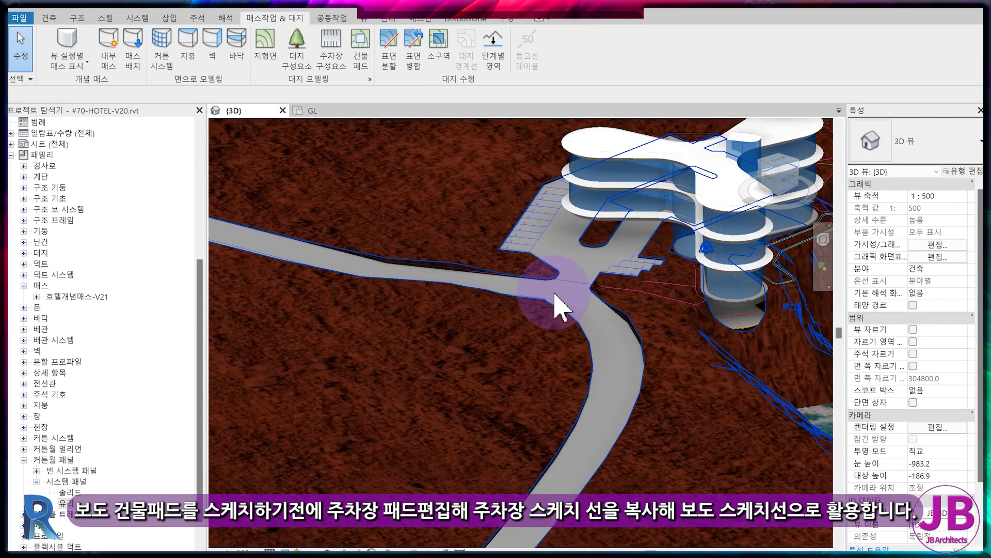
pyautogui.scroll(2, 563, 274)
pyautogui.click(561, 240)
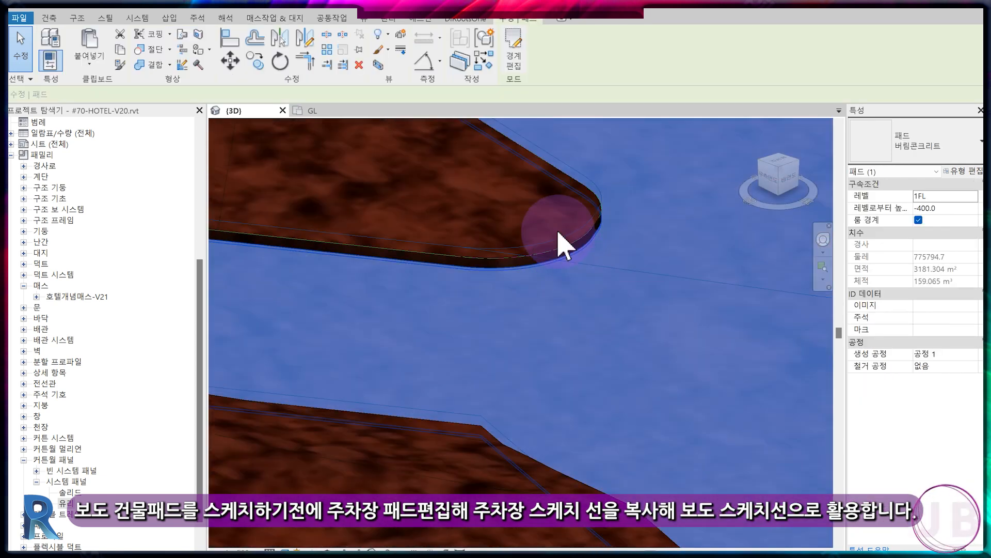
pyautogui.click(520, 41)
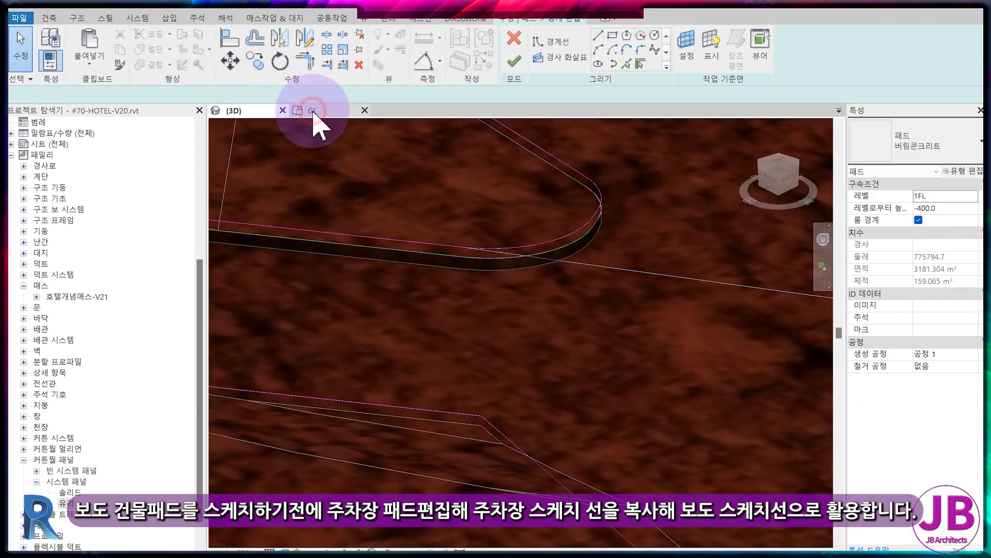
# - Copy the parking pad's boundary lines in the GL plan and leave the sketch without saving changes
pyautogui.click(314, 112)
pyautogui.moveTo(386, 243); pyautogui.dragTo(630, 450)
pyautogui.hotkey('ctrl', 'c')
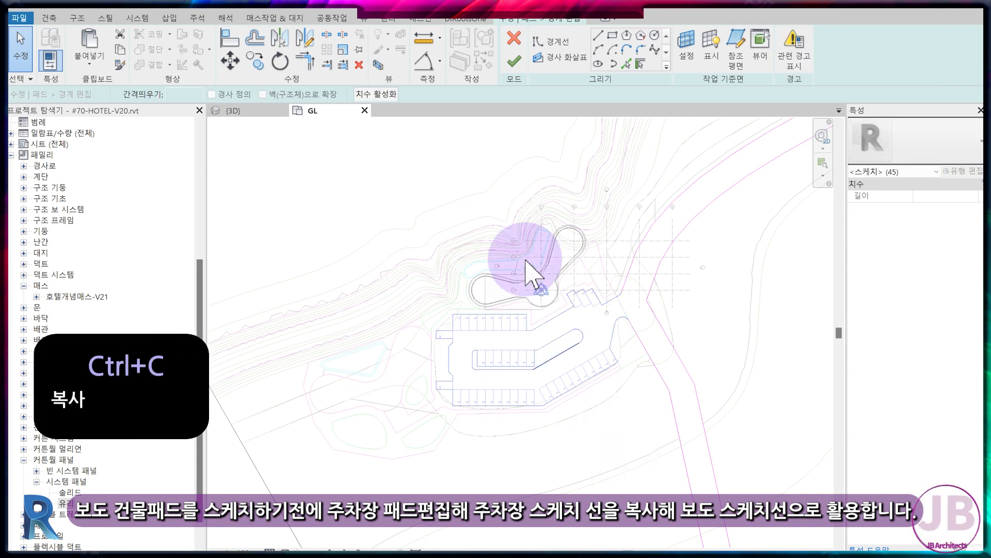
pyautogui.click(513, 43)
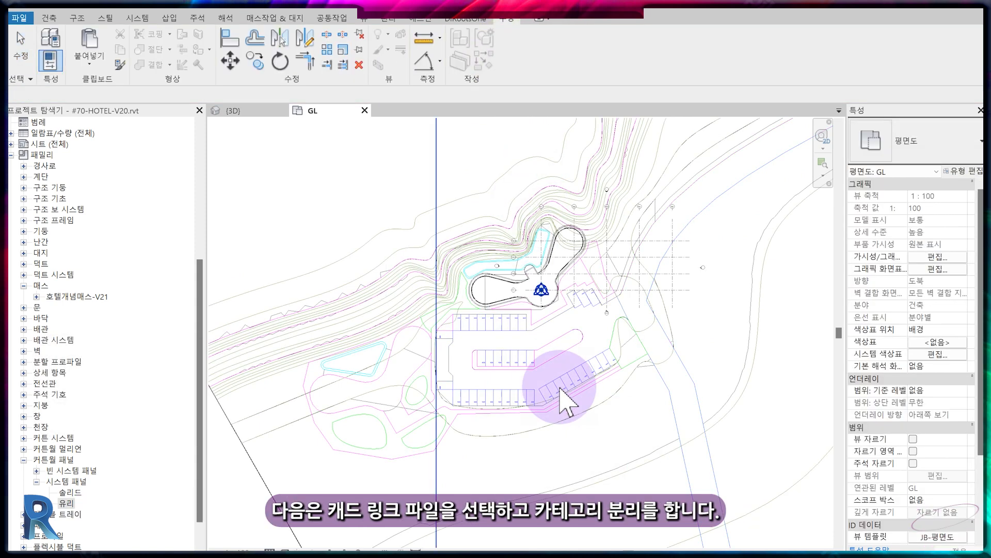
# - Select the linked sidewalk drawing 인도.dwg in the GL plan and temporarily isolate its category
pyautogui.scroll(4, 524, 385)
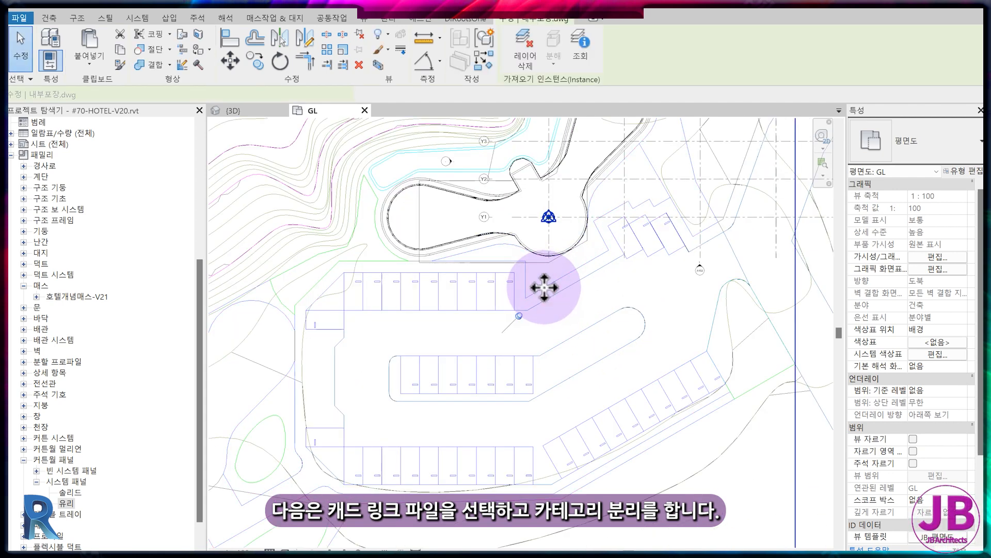
pyautogui.press('Escape')
pyautogui.click(545, 287)
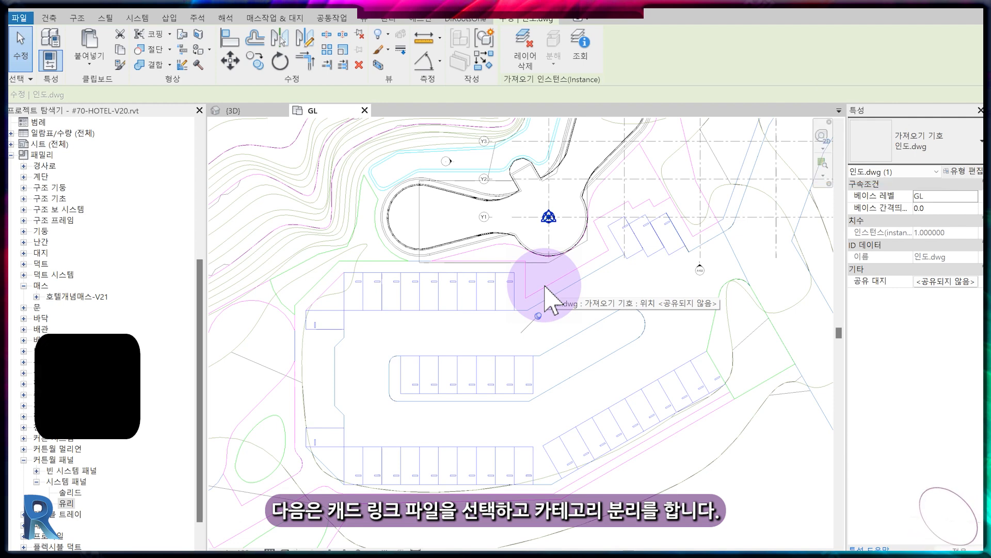
pyautogui.press('i')
pyautogui.press('c')
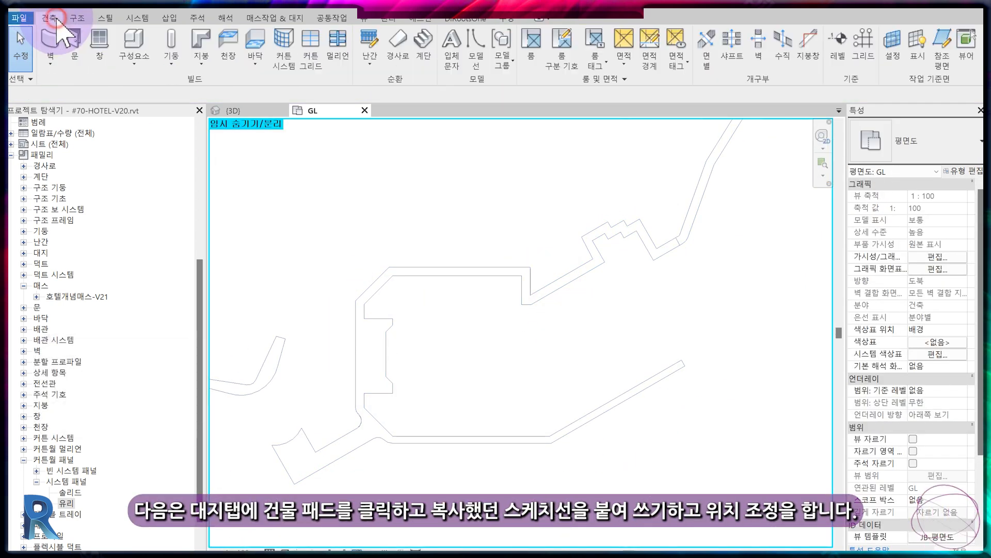
# - Start a new building pad boundary for the sidewalk and paste the copied parking sketch lines into it
pyautogui.click(266, 18)
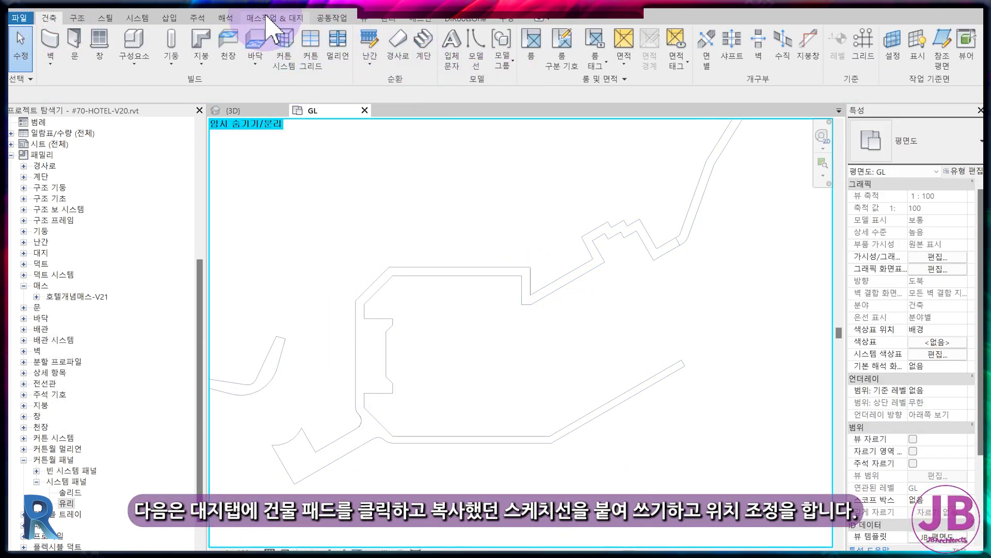
pyautogui.click(365, 59)
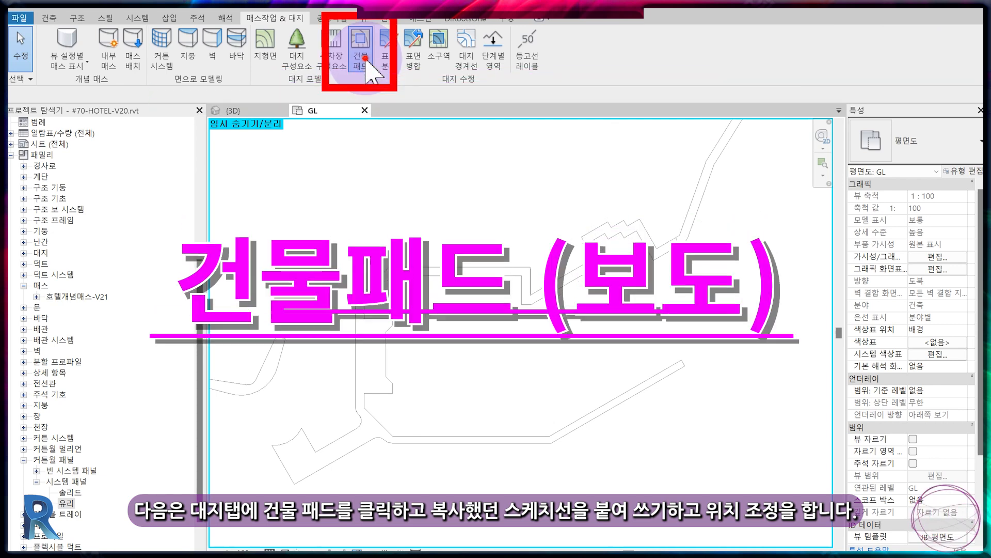
pyautogui.hotkey('ctrl', 'v')
pyautogui.scroll(-3, 410, 427)
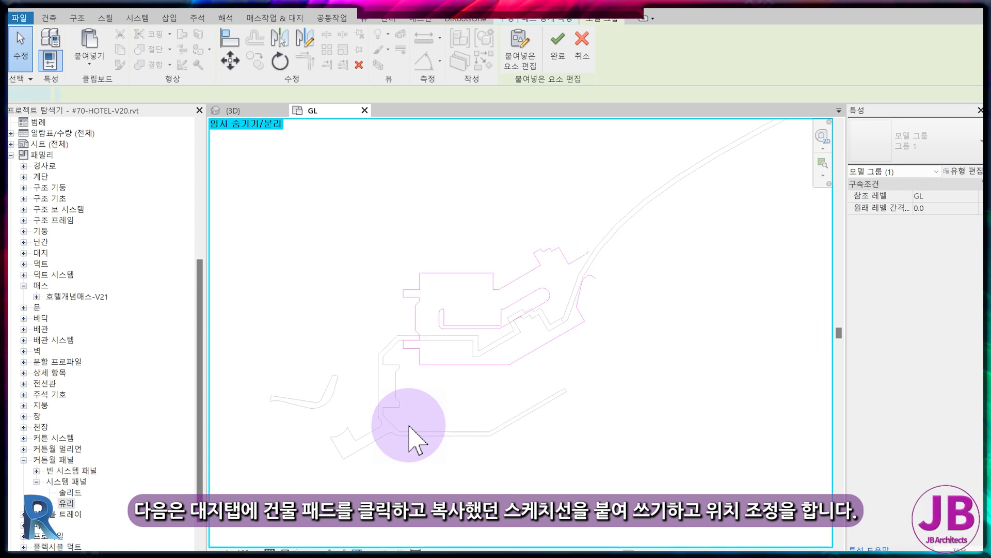
pyautogui.click(370, 246)
# - Move the pasted parking lines from their upper-left corner onto the matching corner of the linked sidewalk outline
pyautogui.moveTo(356, 145); pyautogui.dragTo(584, 362)
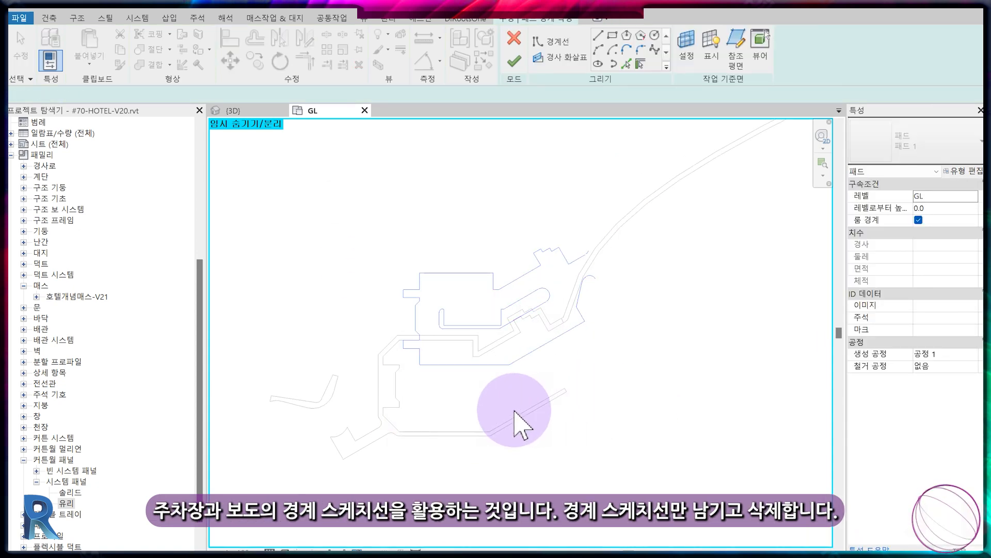
pyautogui.press('m')
pyautogui.press('v')
pyautogui.click(420, 272)
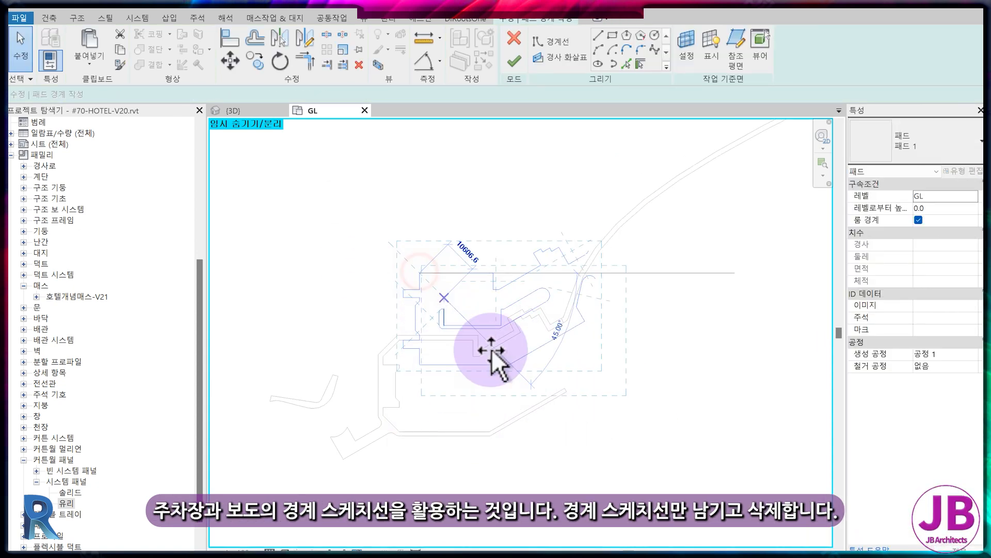
pyautogui.scroll(5, 386, 357)
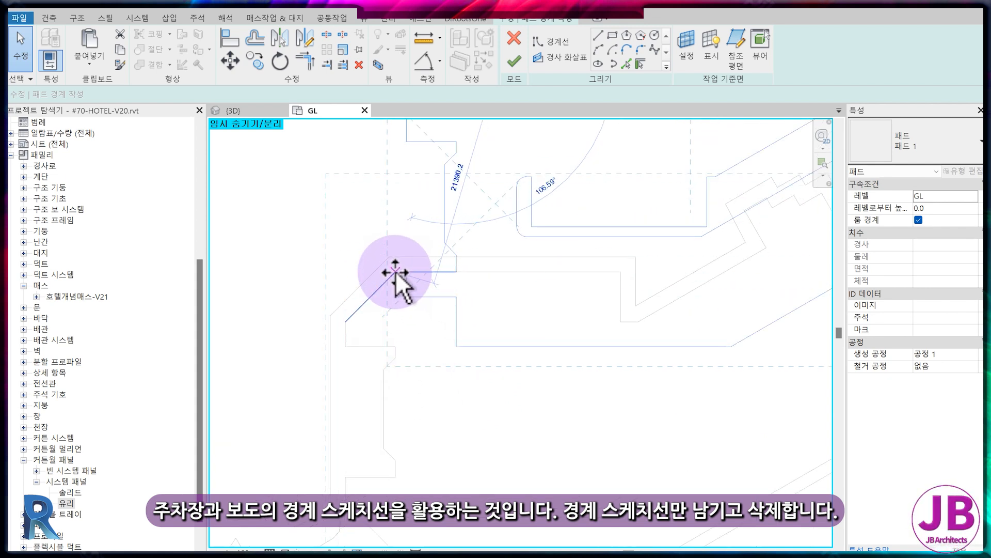
pyautogui.click(395, 271)
pyautogui.scroll(-4, 428, 339)
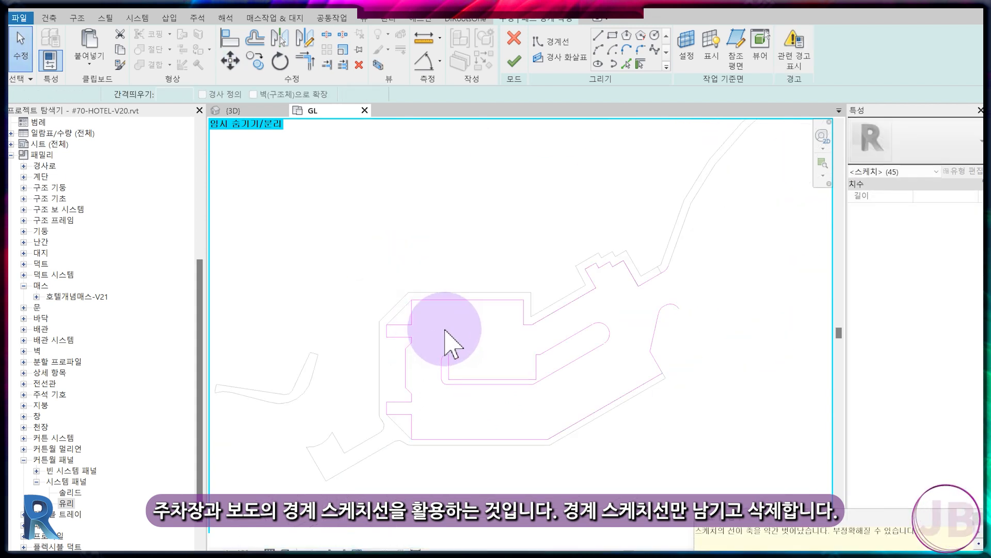
# - Delete the parking island lines and the extra right-hand lines that do not border the sidewalk
pyautogui.moveTo(433, 344); pyautogui.dragTo(554, 416)
pyautogui.press('Delete')
pyautogui.press('Delete')
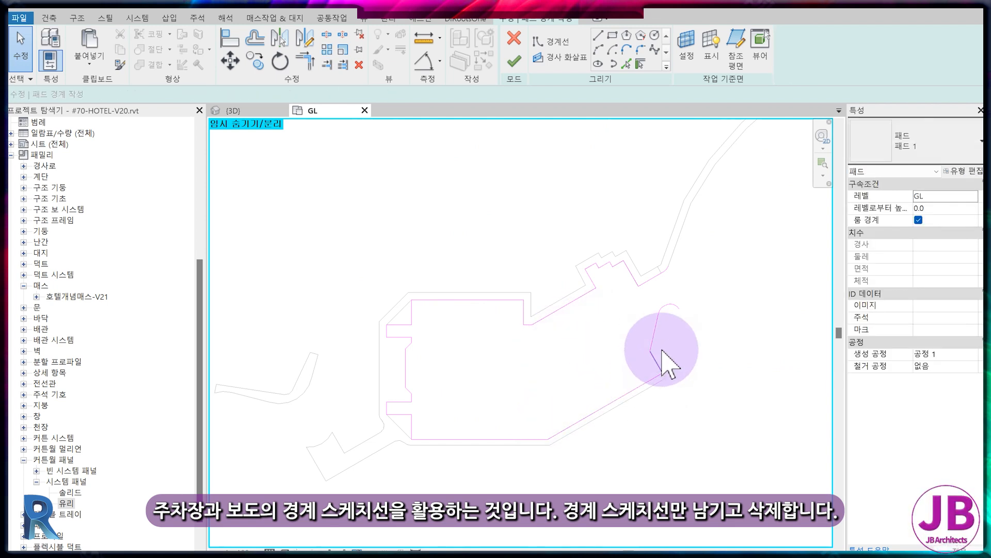
pyautogui.click(660, 324)
pyautogui.press('Delete')
pyautogui.moveTo(730, 325); pyautogui.dragTo(652, 295)
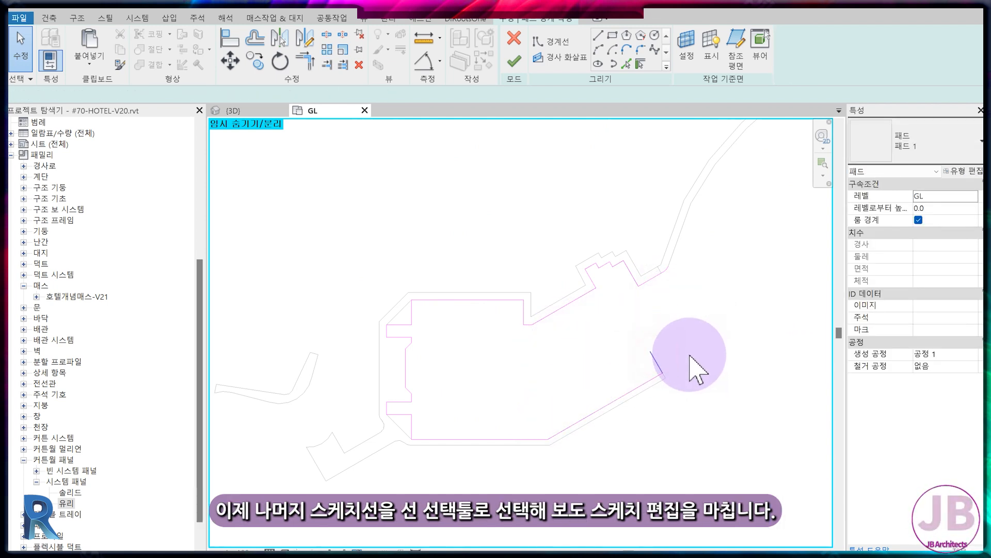
# - Use Pick Lines to trace the sidewalk's outer edges along the lower side of the parking lot
pyautogui.scroll(2, 692, 362)
pyautogui.click(626, 64)
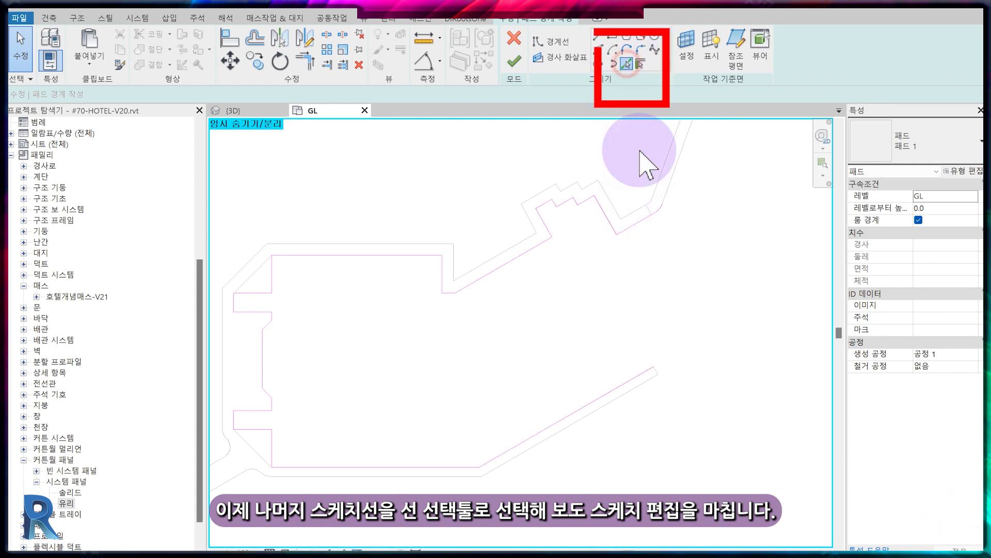
pyautogui.click(605, 405)
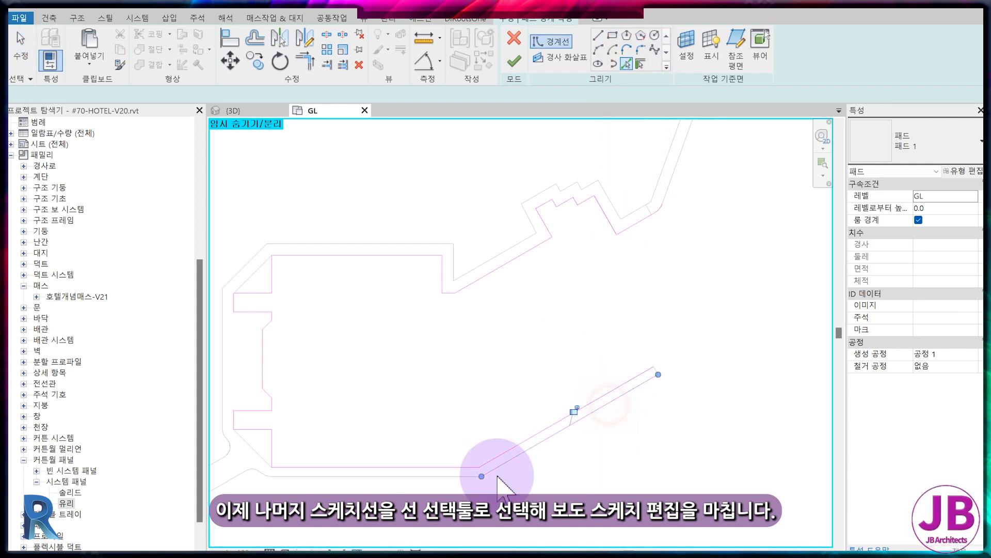
pyautogui.moveTo(346, 500); pyautogui.dragTo(487, 442, button='middle')
pyautogui.scroll(3, 320, 448)
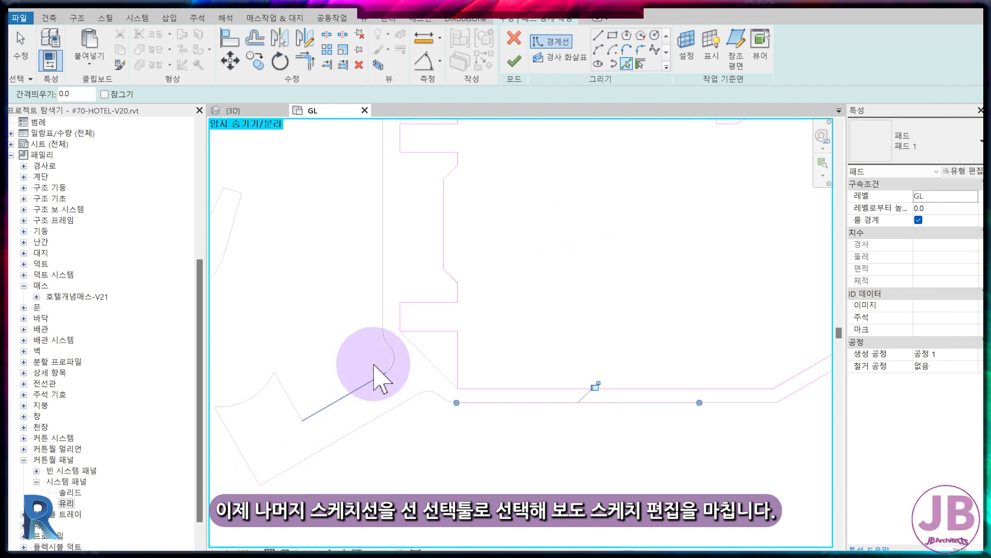
# - Trace the rounded corners of the entrance walkway and its upper diagonal edge with Pick Lines at the parking lot's lower-left corner
pyautogui.scroll(4, 435, 382)
pyautogui.click(442, 405)
pyautogui.click(457, 418)
pyautogui.moveTo(319, 329); pyautogui.dragTo(470, 341, button='middle')
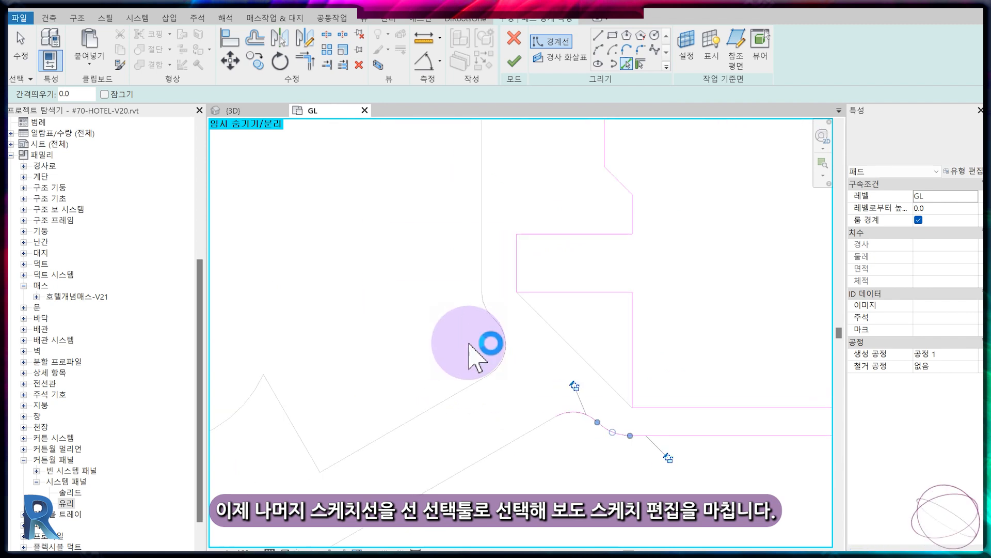
pyautogui.click(506, 347)
pyautogui.click(443, 401)
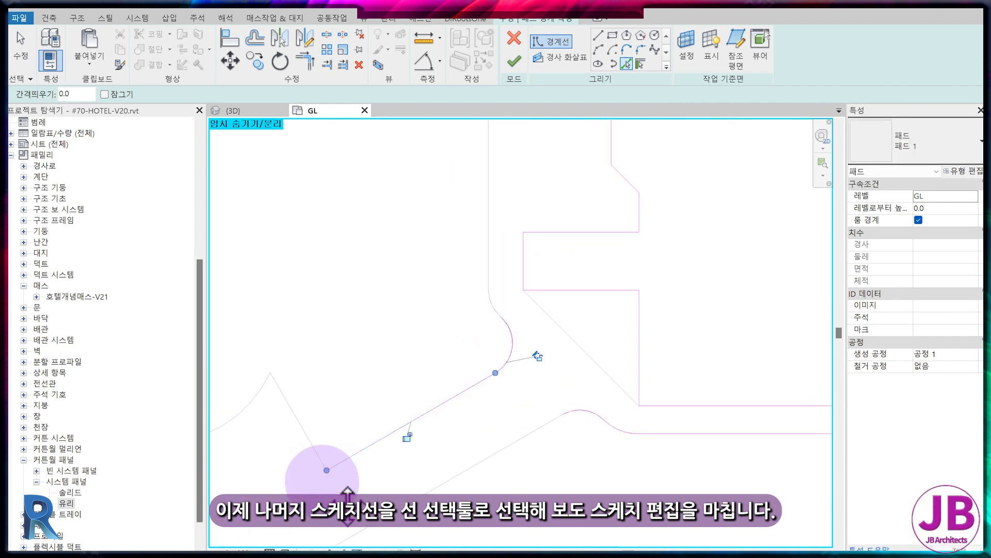
# - Trace the far end of the entrance walkway with Pick Lines, including its angled side, concave arc and outer end line
pyautogui.moveTo(284, 491); pyautogui.dragTo(465, 437, button='middle')
pyautogui.click(476, 373)
pyautogui.click(392, 368)
pyautogui.click(368, 383)
pyautogui.click(354, 430)
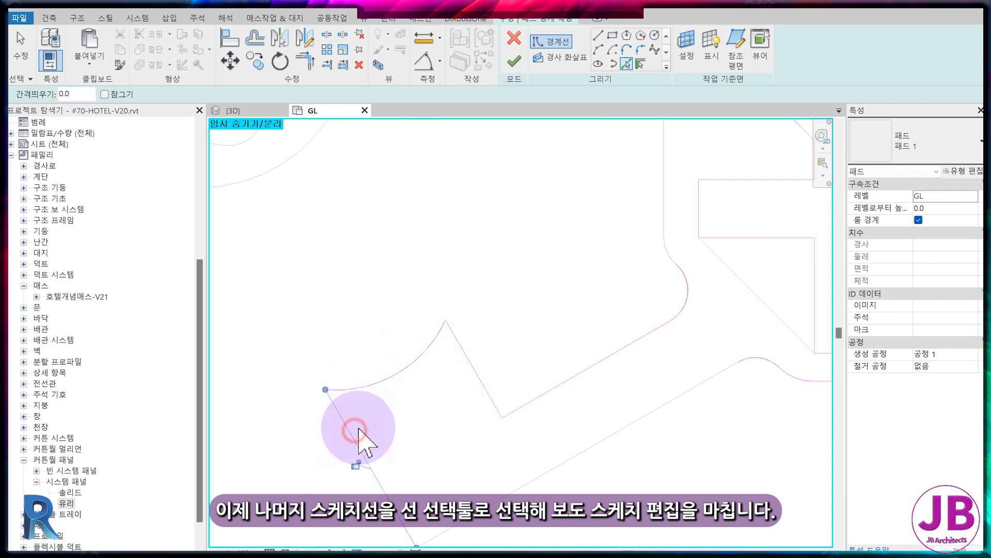
# - Trace the sidewalk's outer edges along the left and upper sides of the parking lot
pyautogui.scroll(-2, 504, 452)
pyautogui.click(547, 300)
pyautogui.click(555, 333)
pyautogui.scroll(-2, 523, 194)
pyautogui.moveTo(522, 194); pyautogui.dragTo(446, 356, button='middle')
pyautogui.scroll(1, 446, 355)
pyautogui.click(501, 251)
pyautogui.click(625, 219)
# - Trace the sidewalk's diagonal edge right of the parking lot and the first lines of the stepped outline
pyautogui.moveTo(715, 228); pyautogui.dragTo(390, 270, button='middle')
pyautogui.click(484, 291)
pyautogui.click(553, 229)
pyautogui.click(567, 194)
pyautogui.scroll(3, 580, 194)
pyautogui.click(609, 177)
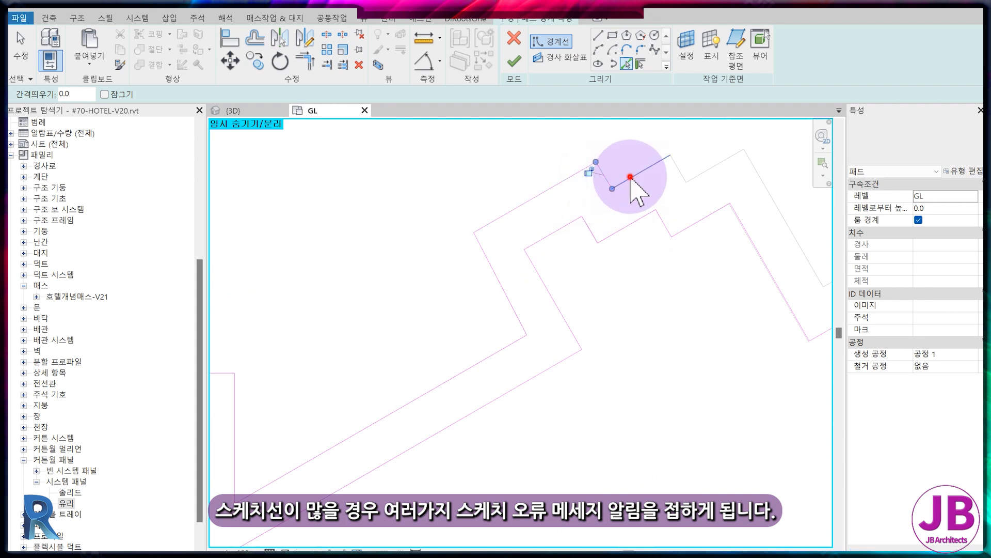
# - Trace the rest of the stepped sidewalk outline up to the bend where it meets the road
pyautogui.click(632, 177)
pyautogui.click(684, 167)
pyautogui.click(707, 171)
pyautogui.click(768, 186)
pyautogui.click(639, 244)
pyautogui.scroll(2, 640, 244)
pyautogui.click(667, 246)
pyautogui.moveTo(684, 270); pyautogui.dragTo(644, 315, button='middle')
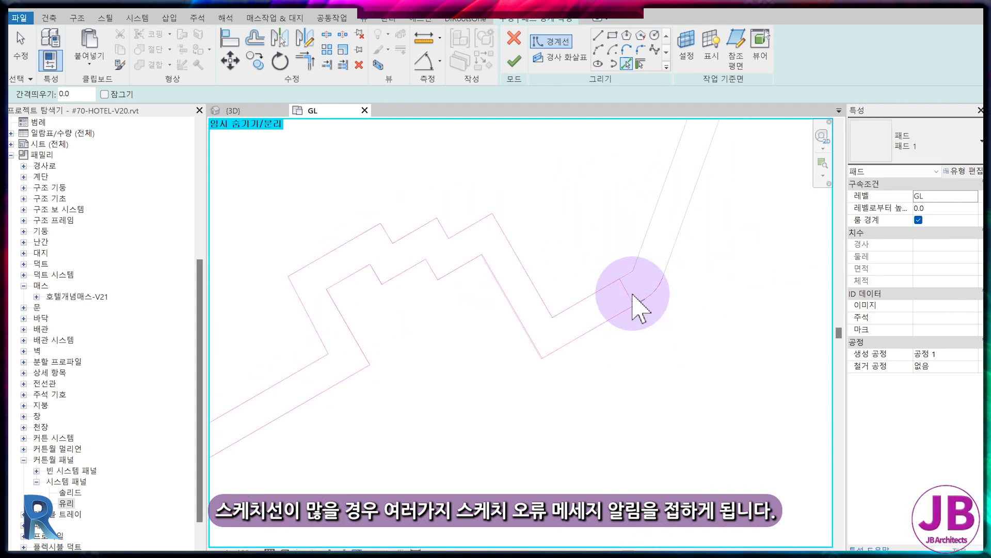
# - Trace both edges of the narrow sidewalk along the first stretch of the curved road
pyautogui.click(675, 242)
pyautogui.scroll(-4, 686, 191)
pyautogui.moveTo(687, 191); pyautogui.dragTo(496, 351, button='middle')
pyautogui.click(545, 262)
pyautogui.click(529, 283)
pyautogui.click(577, 219)
pyautogui.click(580, 224)
pyautogui.click(545, 247)
pyautogui.click(523, 277)
pyautogui.click(619, 194)
pyautogui.click(620, 185)
# - Trace both edges of the remaining roadside sidewalk and the short line closing its far end
pyautogui.moveTo(672, 202); pyautogui.dragTo(503, 393, button='middle')
pyautogui.click(528, 331)
pyautogui.click(525, 324)
pyautogui.click(578, 295)
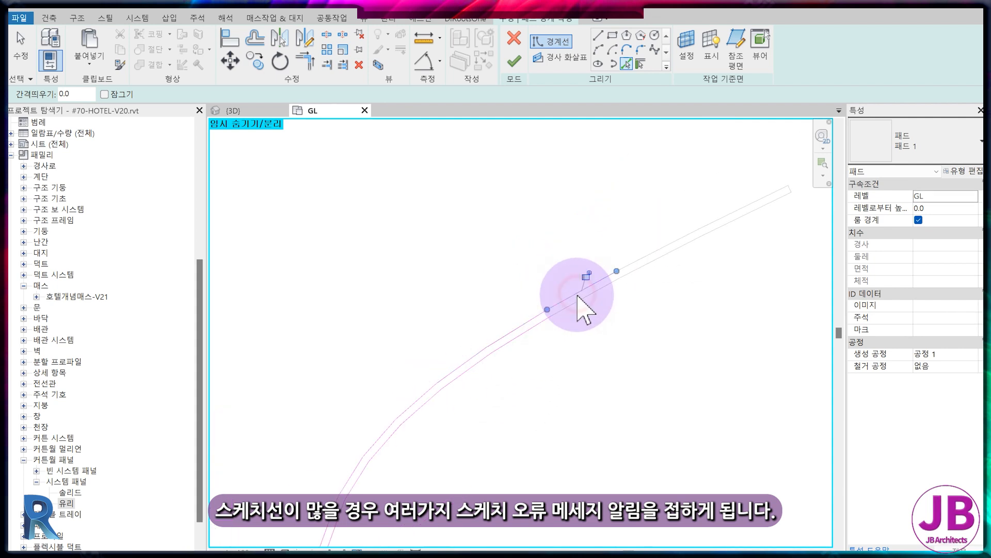
pyautogui.click(578, 300)
pyautogui.click(663, 257)
pyautogui.click(662, 249)
pyautogui.click(730, 216)
pyautogui.click(738, 219)
pyautogui.scroll(4, 789, 188)
pyautogui.click(799, 187)
# - Trace the short line closing the sidewalk at the right end of the parking lot's lower diagonal side
pyautogui.scroll(-7, 602, 188)
pyautogui.scroll(3, 409, 418)
pyautogui.click(504, 316)
pyautogui.scroll(6, 528, 303)
pyautogui.click(640, 218)
pyautogui.scroll(-5, 637, 357)
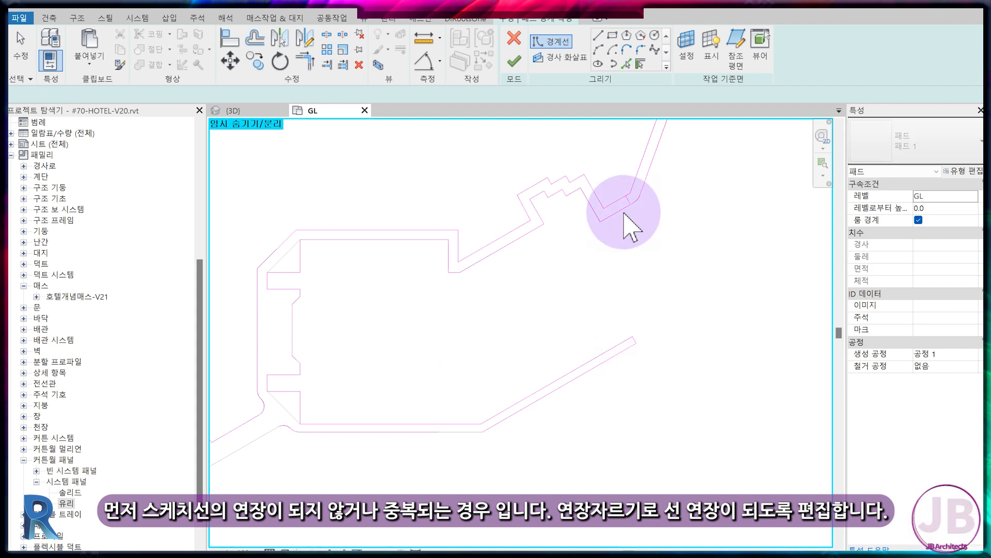
# - Remove the short cross line beyond the stepped outline and trim the adjoining inner sidewalk lines into a corner
pyautogui.press('Escape')
pyautogui.scroll(3, 624, 212)
pyautogui.click(646, 190)
pyautogui.scroll(2, 687, 206)
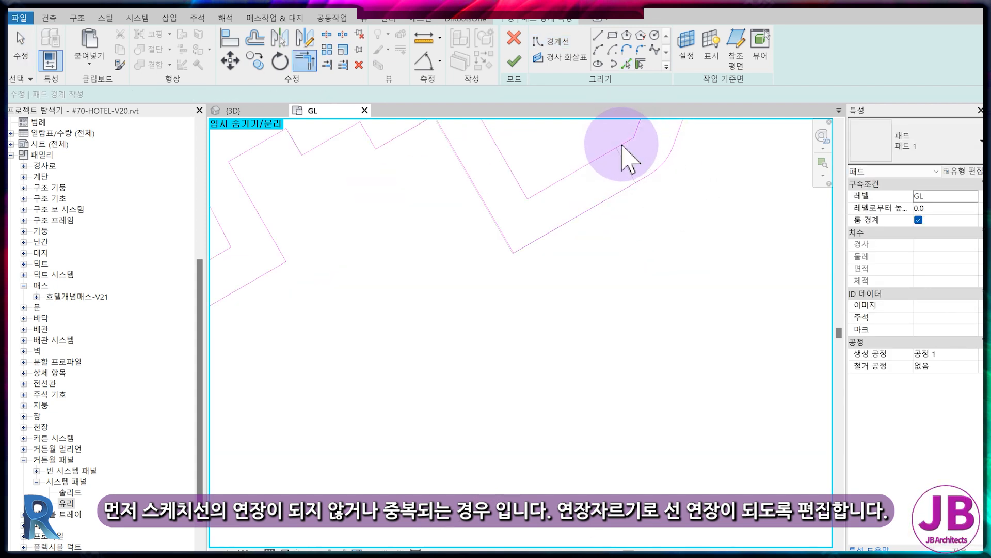
pyautogui.press('Escape')
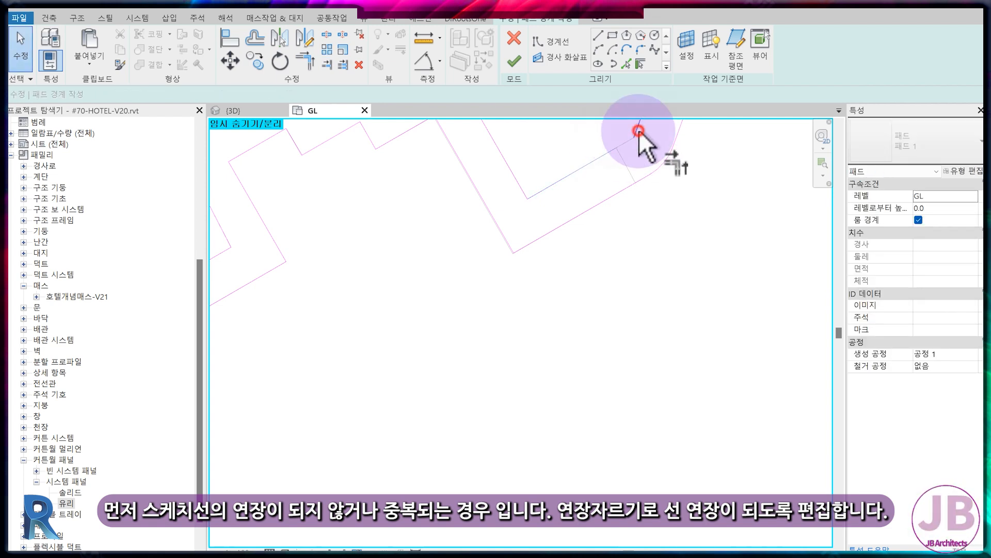
pyautogui.click(639, 131)
# - Try to finish the sidewalk pad boundary
pyautogui.scroll(-6, 619, 255)
pyautogui.click(514, 61)
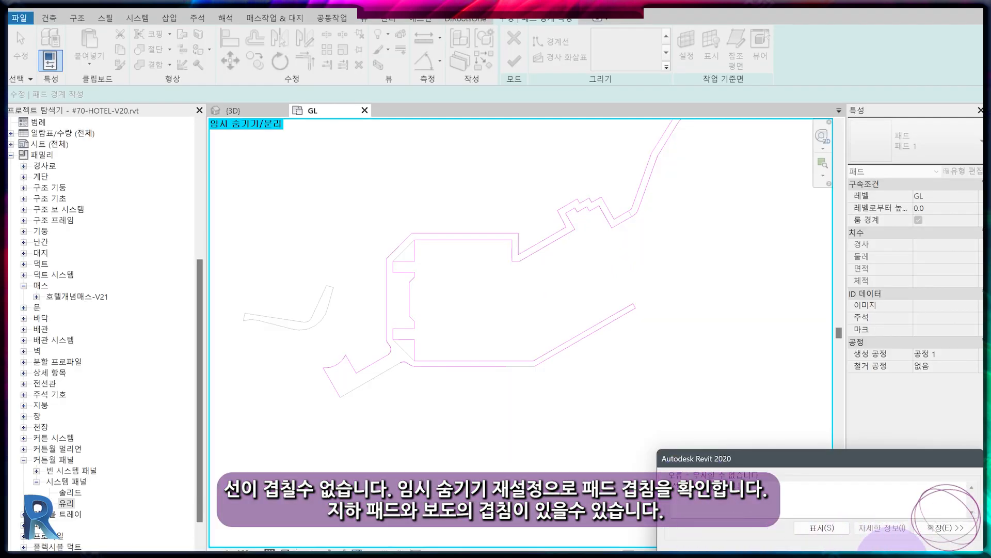
pyautogui.click(892, 557)
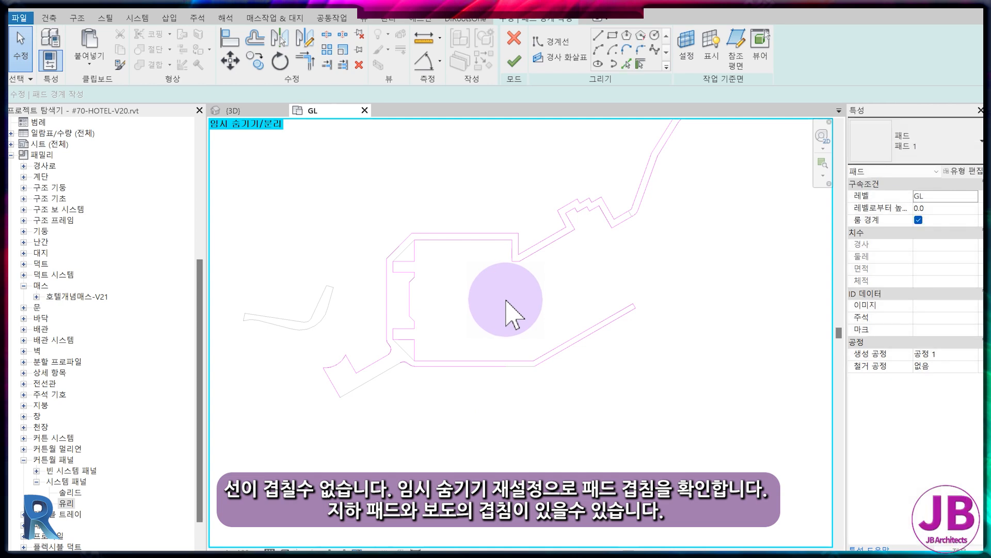
# - Reset temporary hide/isolate and set the upper outer sidewalk line to 1200 from the parking boundary line
pyautogui.press('h')
pyautogui.press('r')
pyautogui.scroll(5, 469, 239)
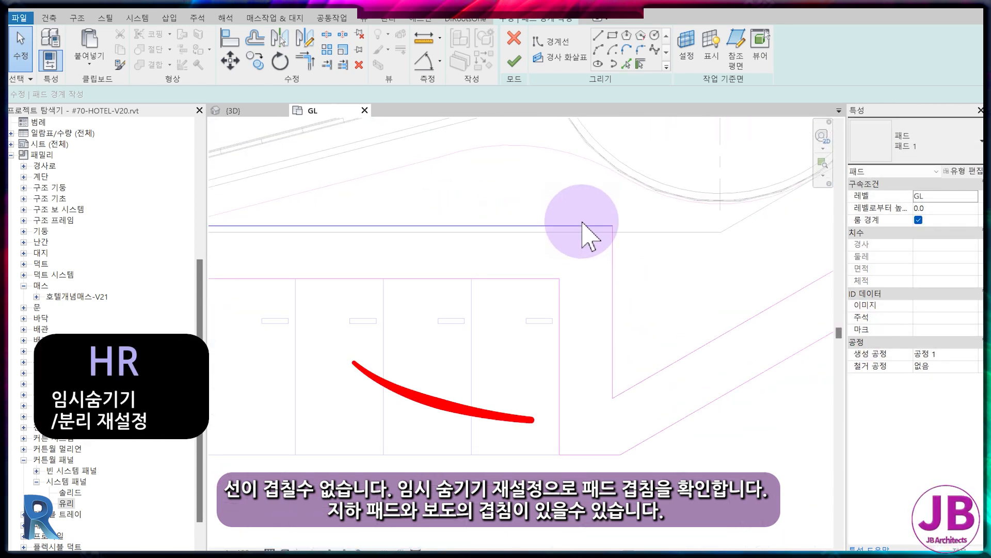
pyautogui.scroll(2, 583, 224)
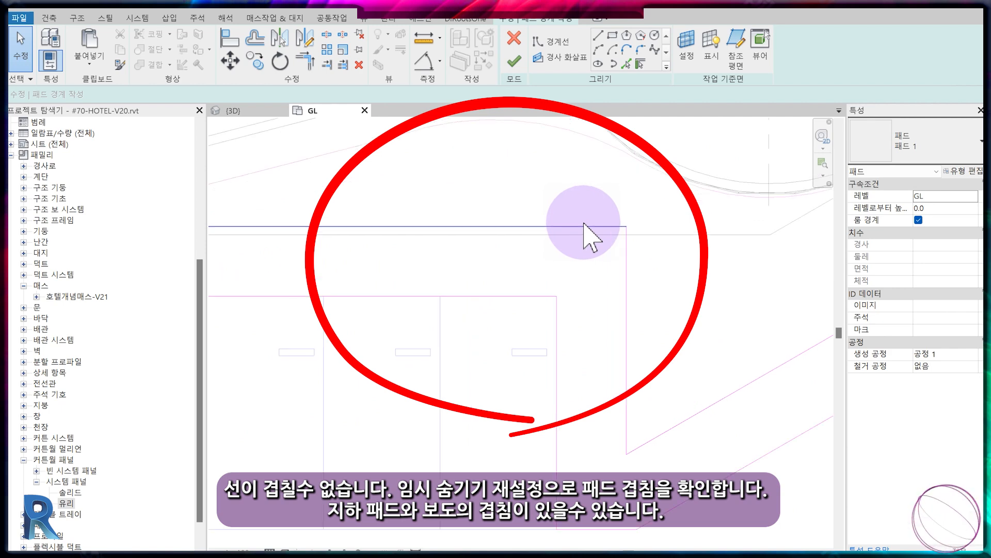
pyautogui.click(584, 225)
pyautogui.click(655, 264)
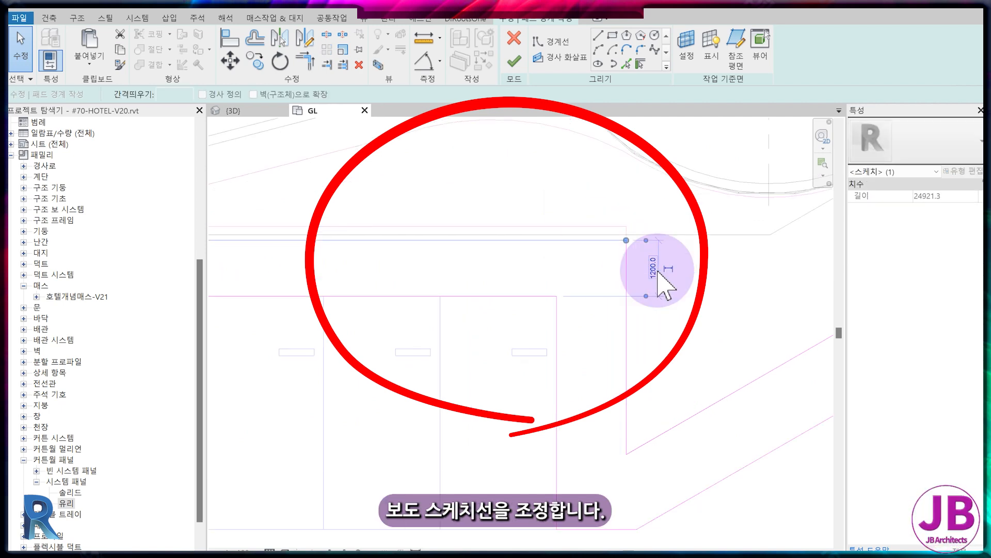
# - Try to finish the boundary again, show the overlapping line on the roadside sidewalk and delete it
pyautogui.click(514, 61)
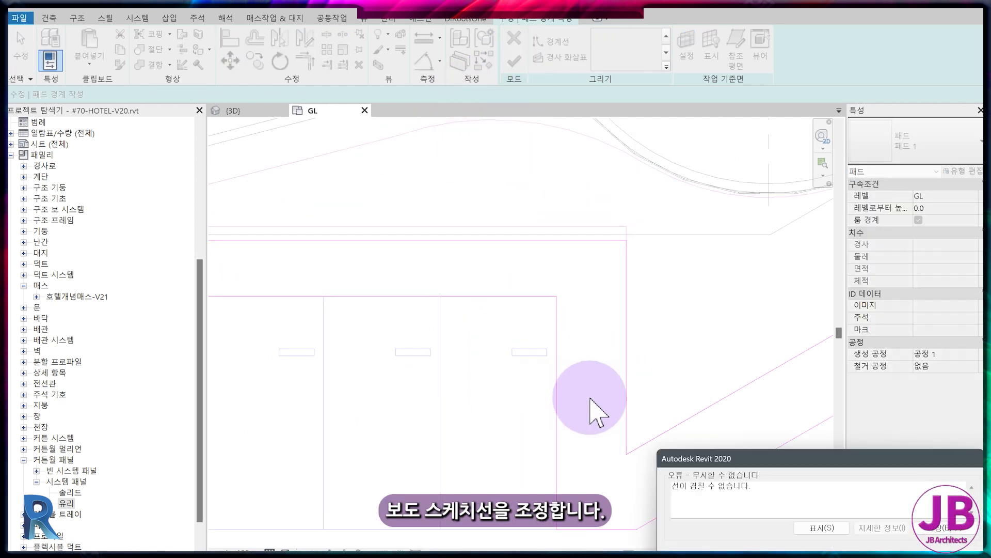
pyautogui.scroll(-3, 577, 388)
pyautogui.scroll(-4, 570, 376)
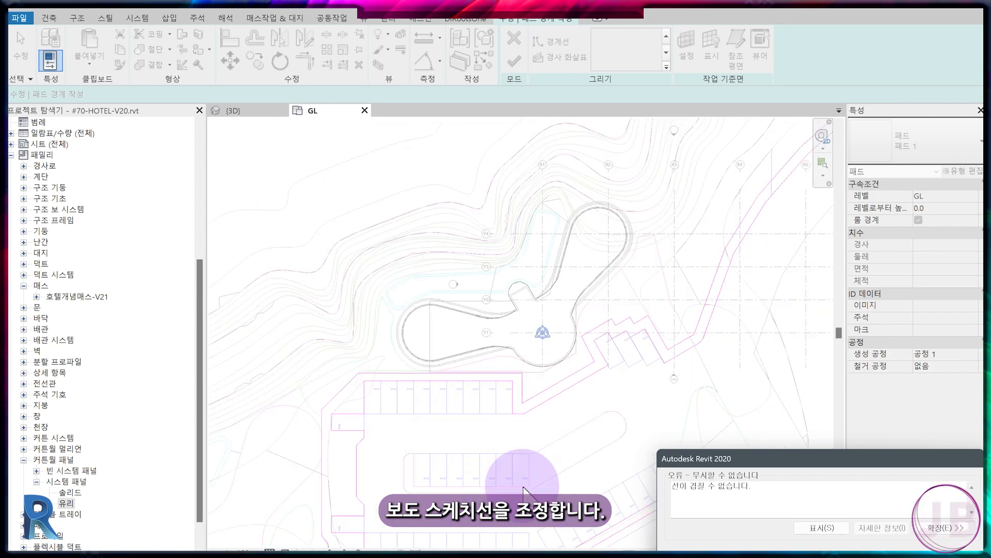
pyautogui.click(821, 527)
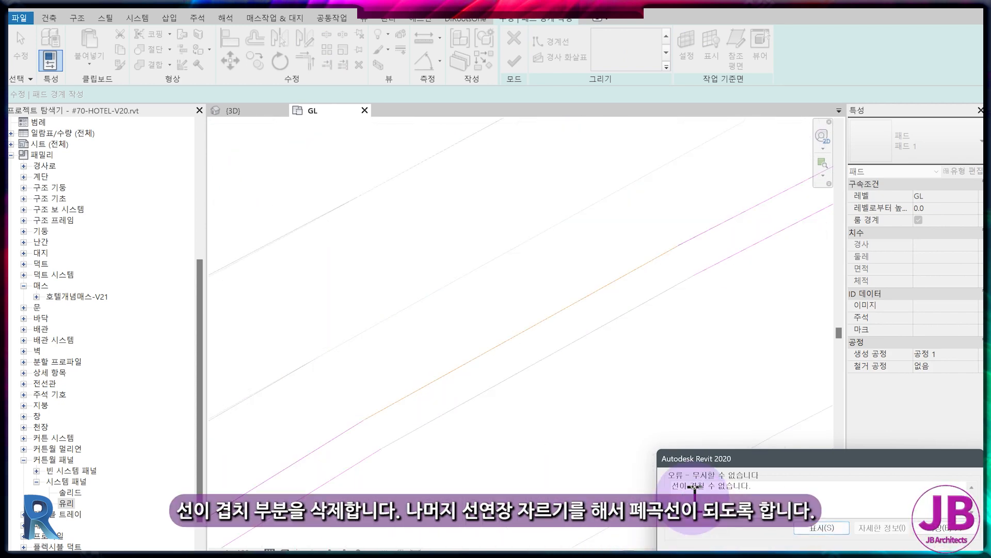
pyautogui.press('Escape')
pyautogui.click(546, 317)
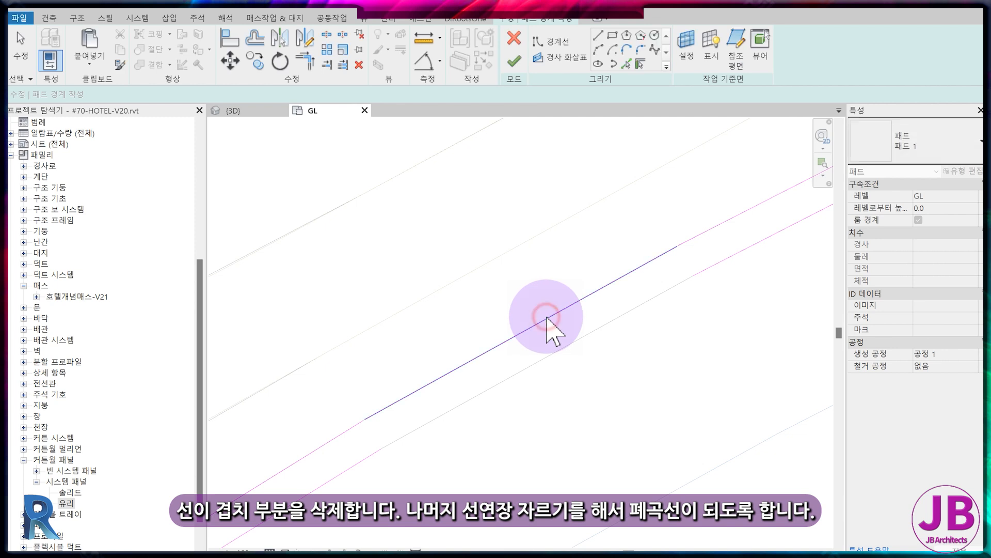
pyautogui.press('Delete')
# - Join the sidewalk line segments along the curved road into continuous corners with Trim/Extend to Corner
pyautogui.scroll(-3, 384, 462)
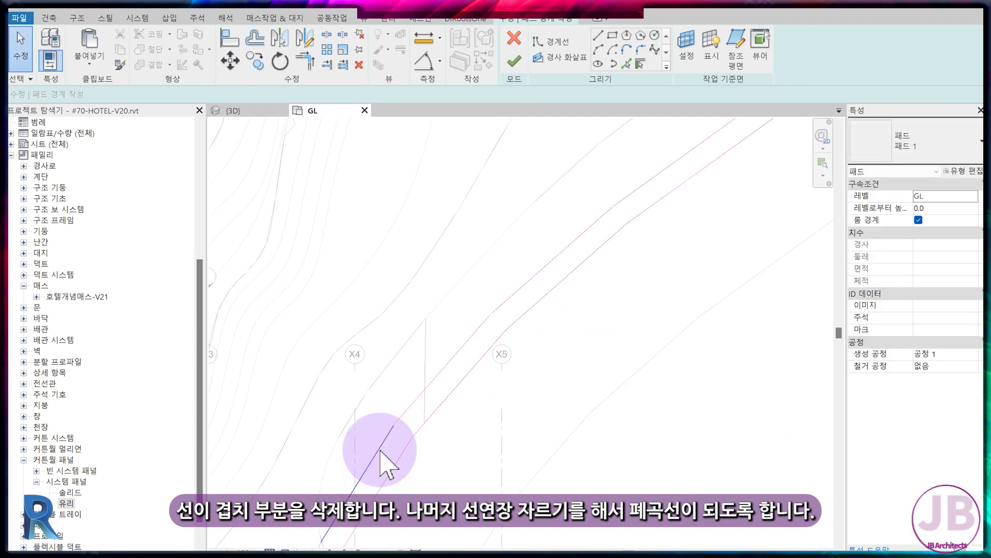
pyautogui.click(419, 391)
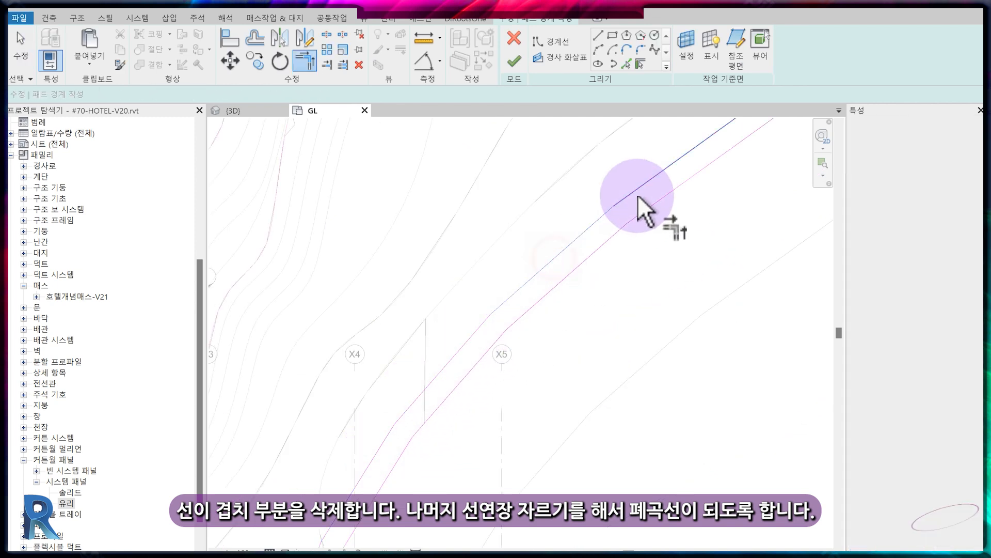
pyautogui.moveTo(719, 173); pyautogui.dragTo(512, 400, button='middle')
pyautogui.click(599, 341)
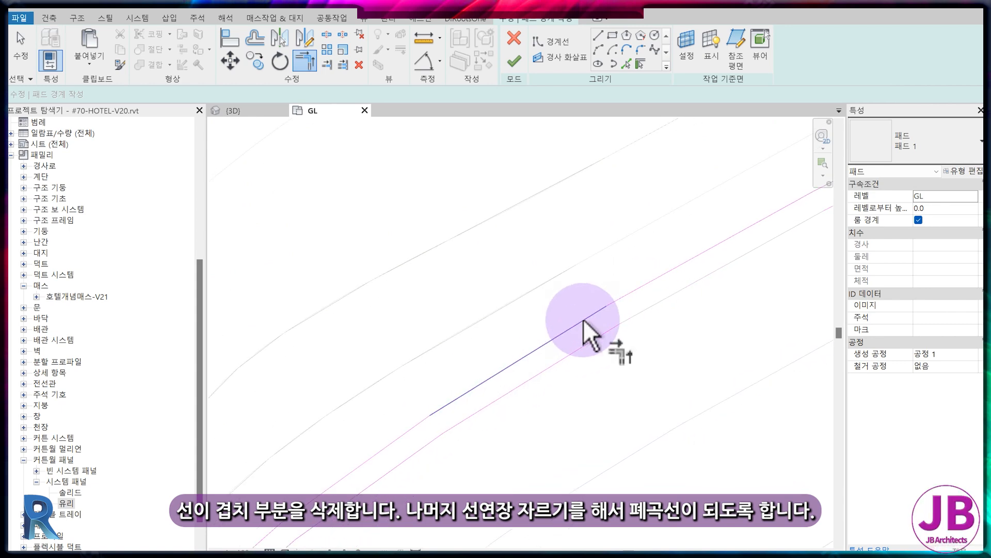
pyautogui.scroll(-3, 641, 343)
pyautogui.press('Escape')
pyautogui.press('Escape')
pyautogui.scroll(3, 715, 283)
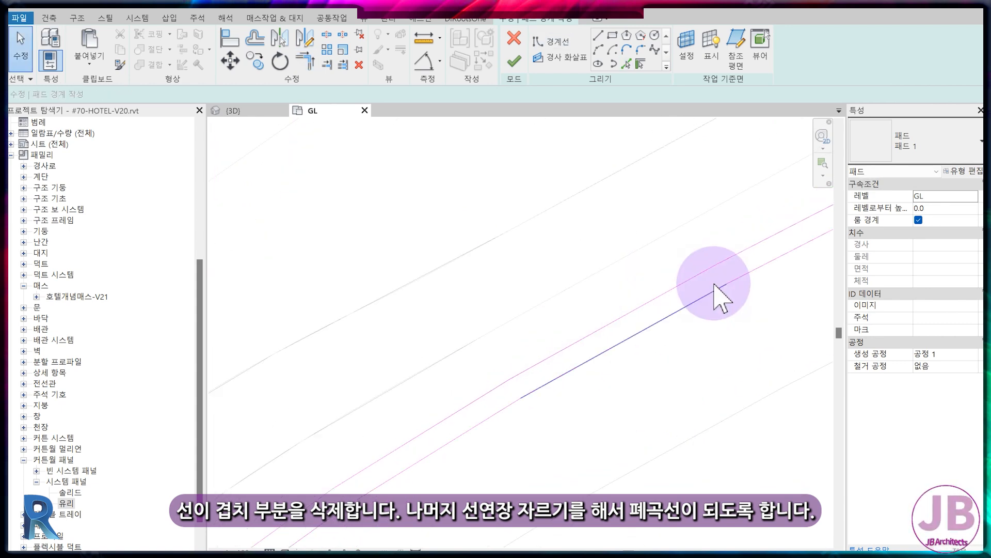
pyautogui.click(677, 219)
pyautogui.press('Escape')
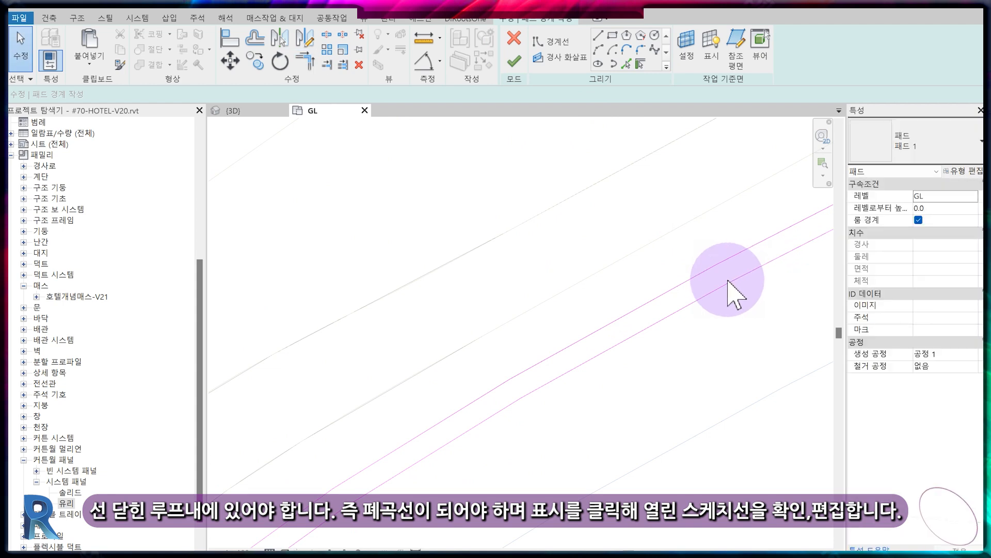
# - Try to finish the boundary and show the open line ends named in the error
pyautogui.scroll(-5, 718, 290)
pyautogui.click(513, 62)
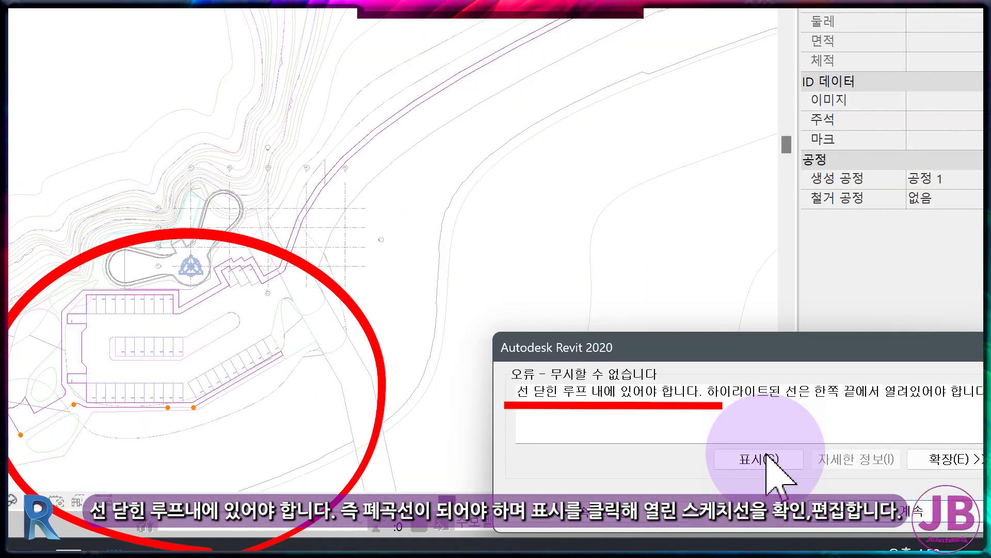
pyautogui.click(769, 458)
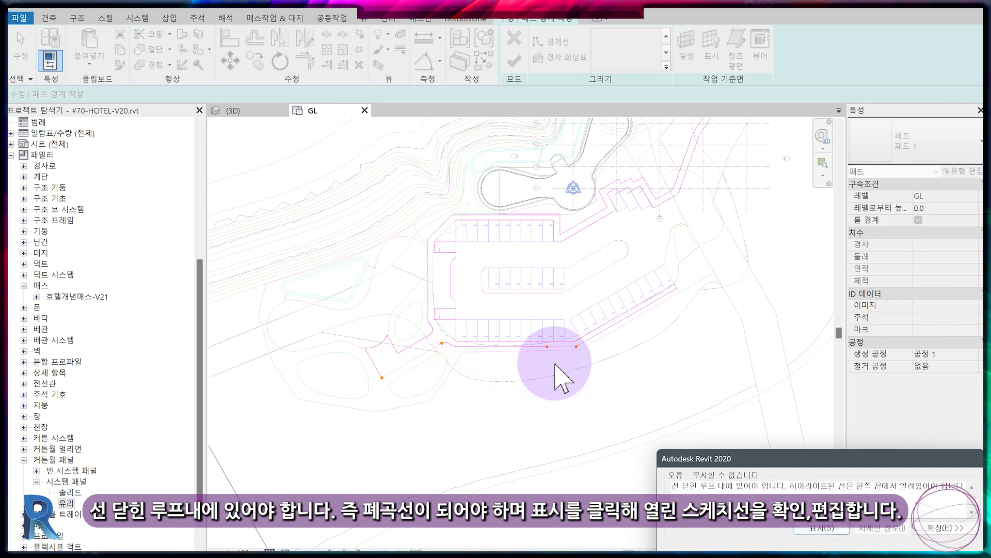
pyautogui.press('Escape')
# - Trim the broken outer sidewalk lines together along the parking lot's lower side
pyautogui.scroll(4, 564, 356)
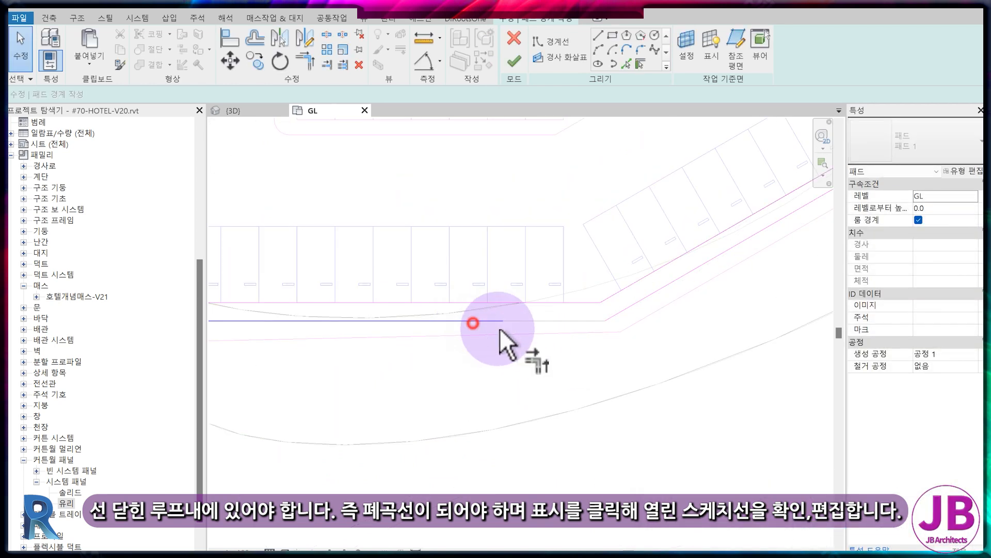
pyautogui.scroll(-2, 521, 369)
pyautogui.moveTo(429, 418); pyautogui.dragTo(550, 336, button='middle')
# - Add the missing lower diagonal edge of the entrance walkway with Pick Lines and trim it to the end line
pyautogui.moveTo(276, 284); pyautogui.dragTo(499, 329, button='middle')
pyautogui.scroll(2, 500, 329)
pyautogui.click(629, 64)
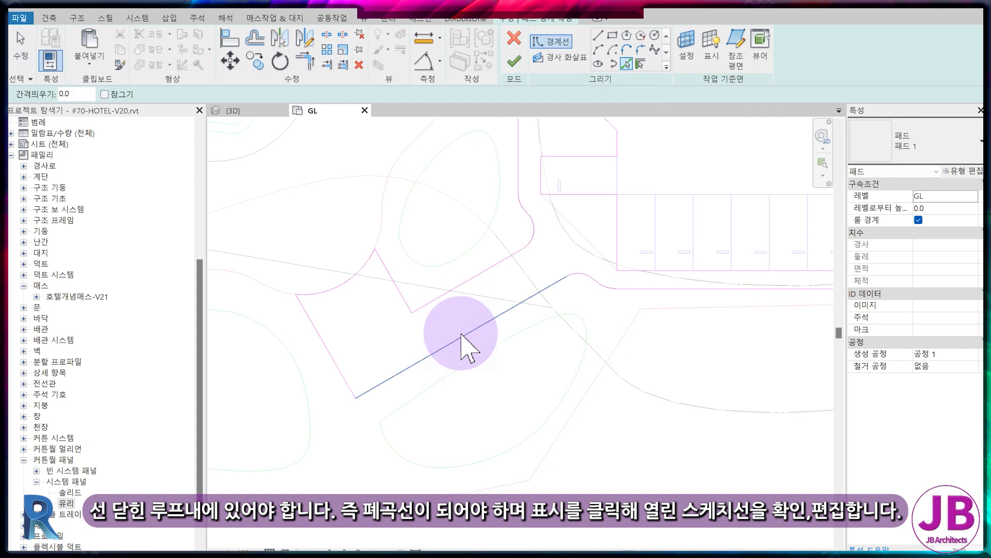
pyautogui.click(462, 332)
pyautogui.scroll(1, 325, 428)
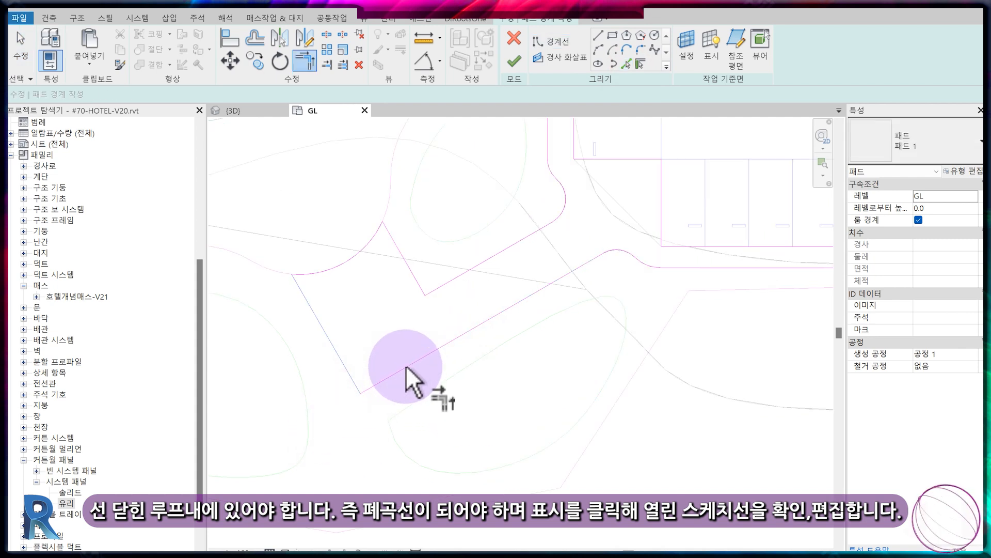
# - Delete the convex arc at the inner end of the entrance walkway's lower edge
pyautogui.moveTo(615, 251); pyautogui.dragTo(532, 343, button='middle')
pyautogui.scroll(3, 532, 342)
pyautogui.press('Escape')
pyautogui.click(526, 340)
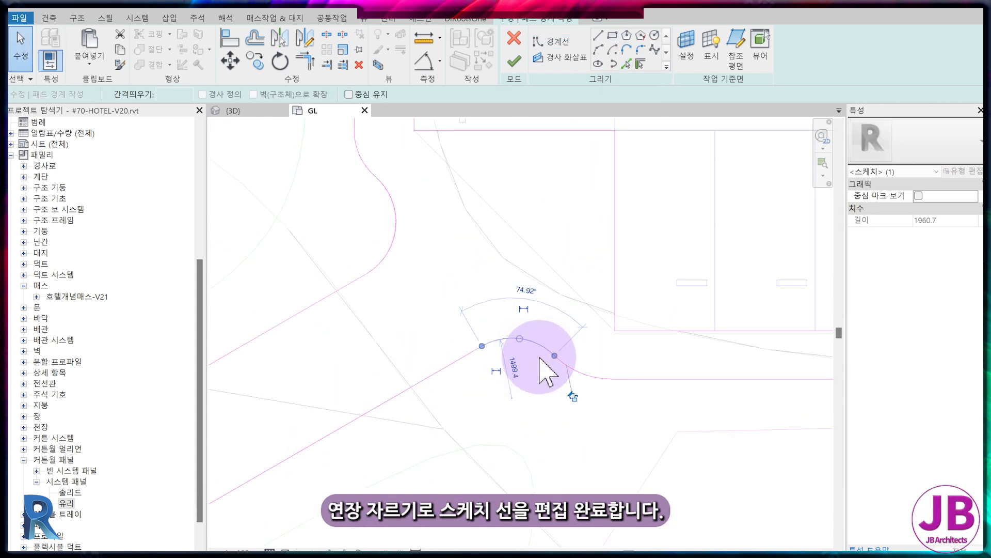
pyautogui.press('Escape')
# - Pick the convex corner arc again from the linked drawing and trim it to the adjoining arc
pyautogui.click(626, 63)
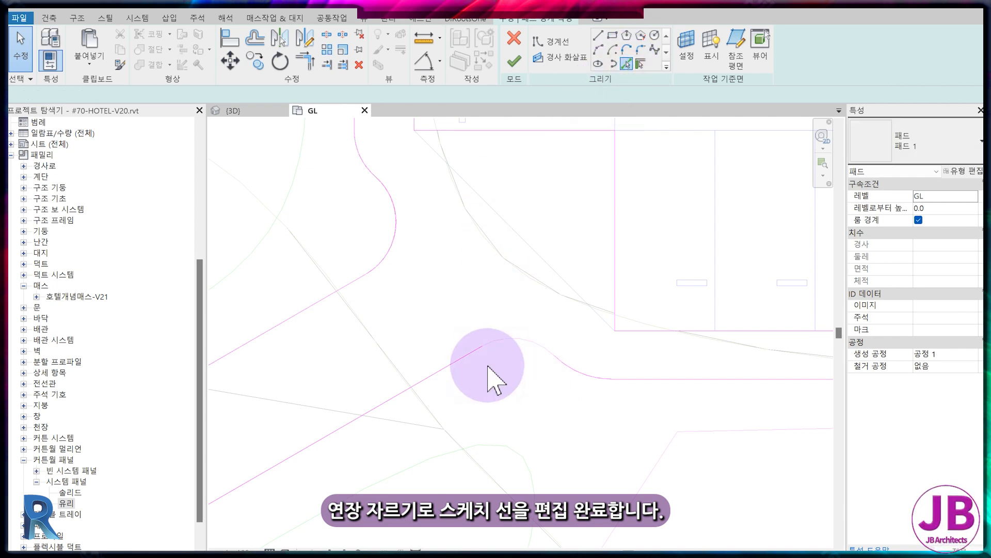
pyautogui.click(563, 360)
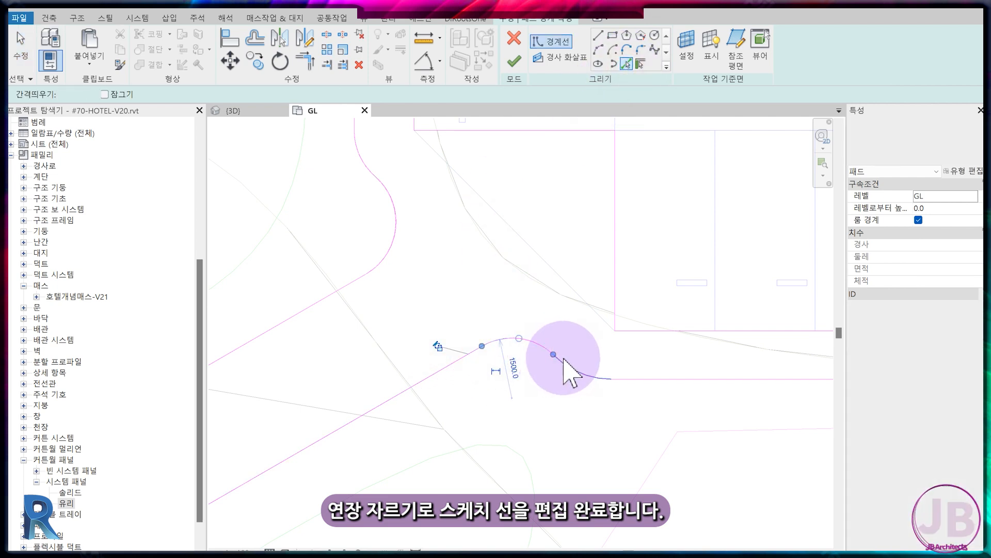
pyautogui.press('Escape')
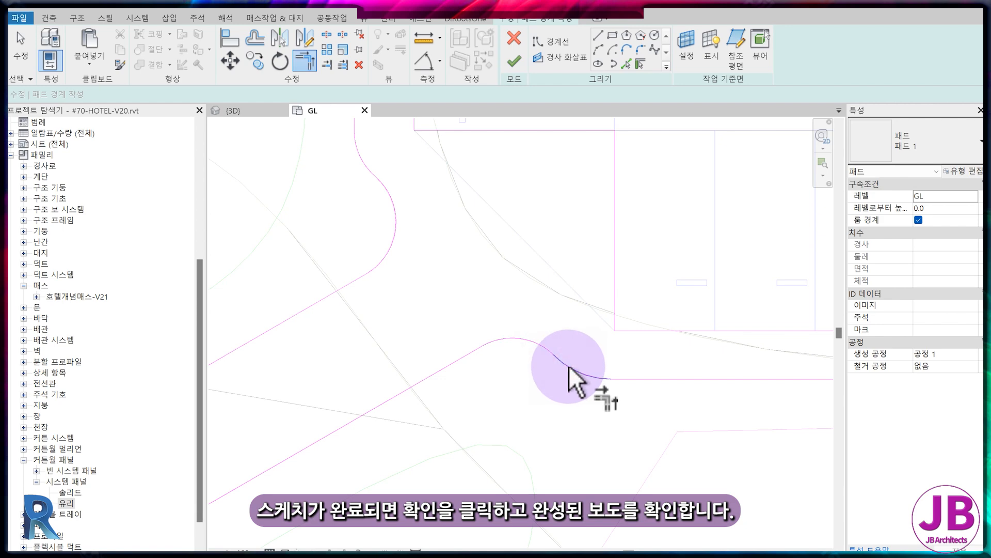
# - Finish the sidewalk pad boundary and inspect the new sidewalk in the 3D view
pyautogui.scroll(-5, 569, 366)
pyautogui.click(515, 61)
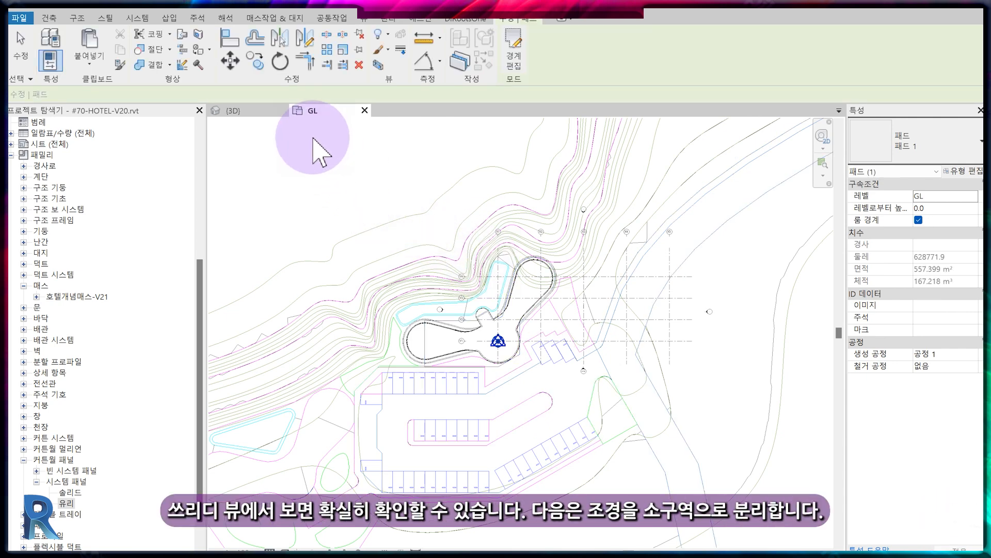
pyautogui.click(260, 111)
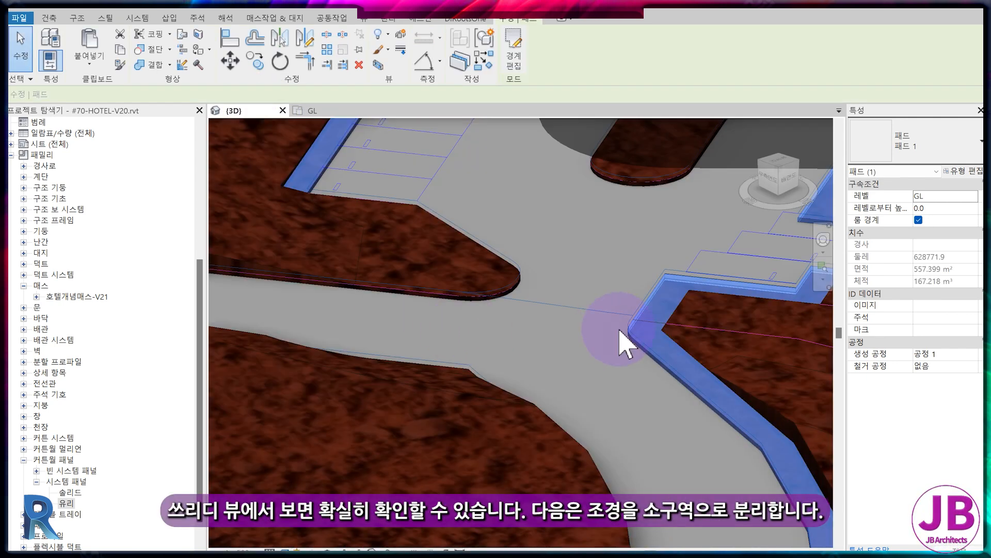
pyautogui.scroll(-3, 660, 362)
pyautogui.moveTo(640, 317); pyautogui.dragTo(598, 457, button='middle')
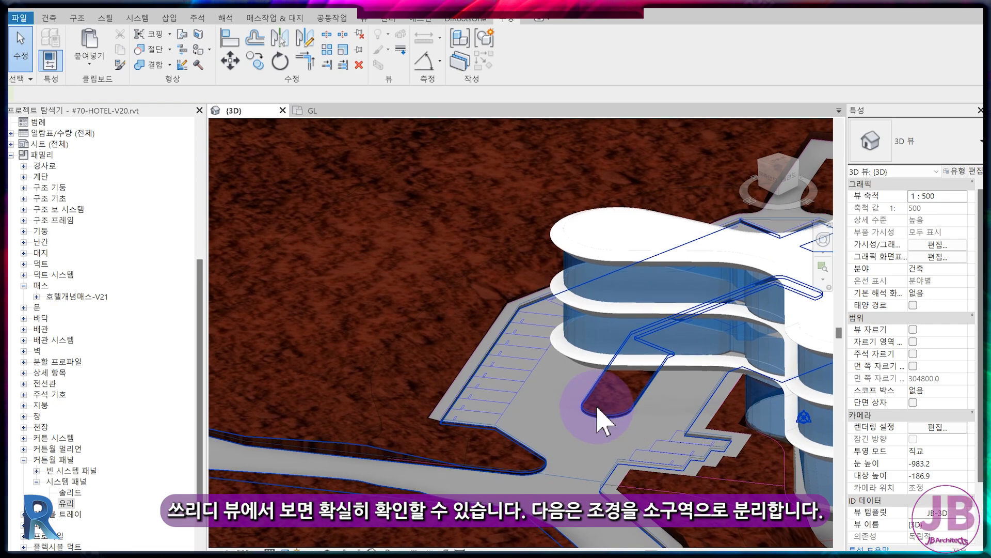
# - Isolate the linked landscaping drawing TREE.dwg by category in the GL plan view
pyautogui.click(315, 111)
pyautogui.moveTo(394, 443); pyautogui.dragTo(503, 356, button='middle')
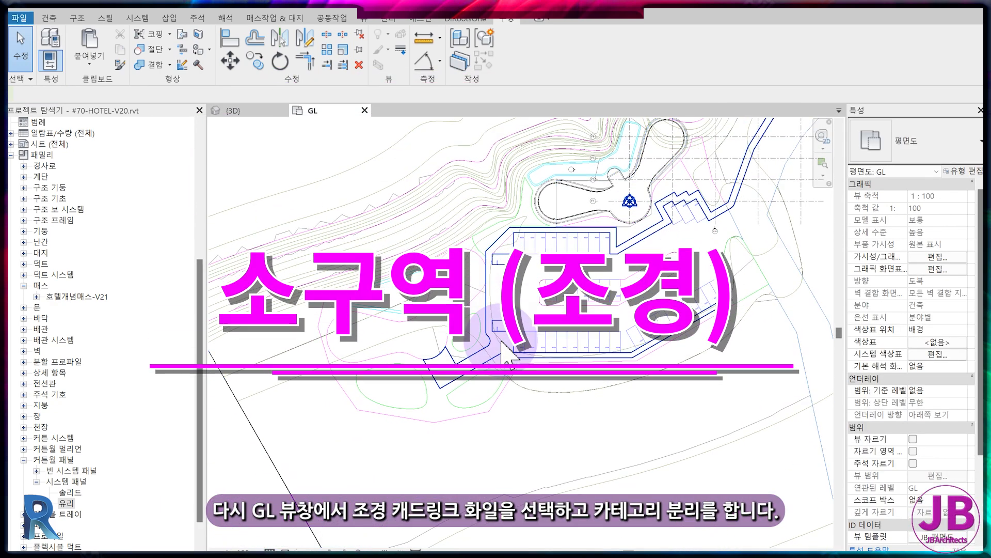
pyautogui.scroll(-2, 405, 432)
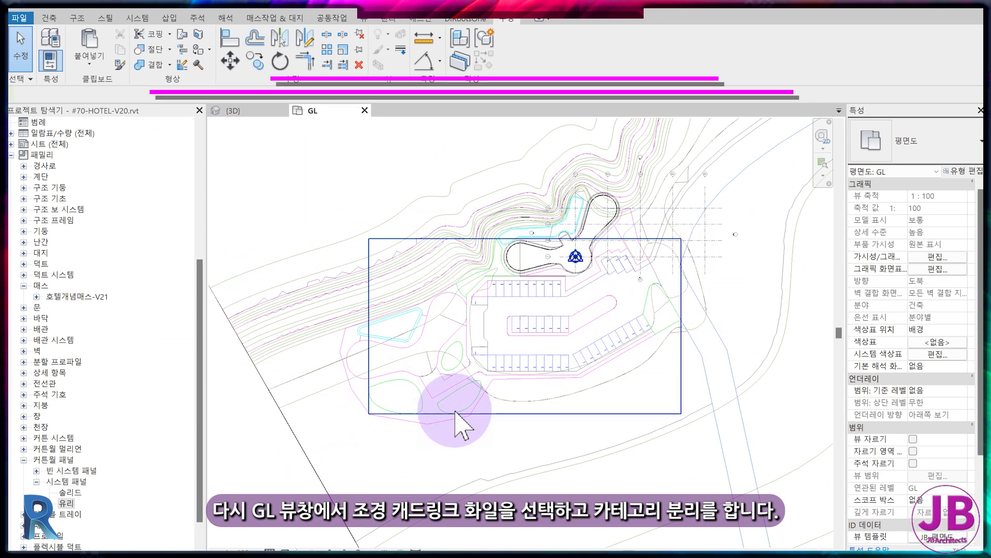
pyautogui.click(417, 386)
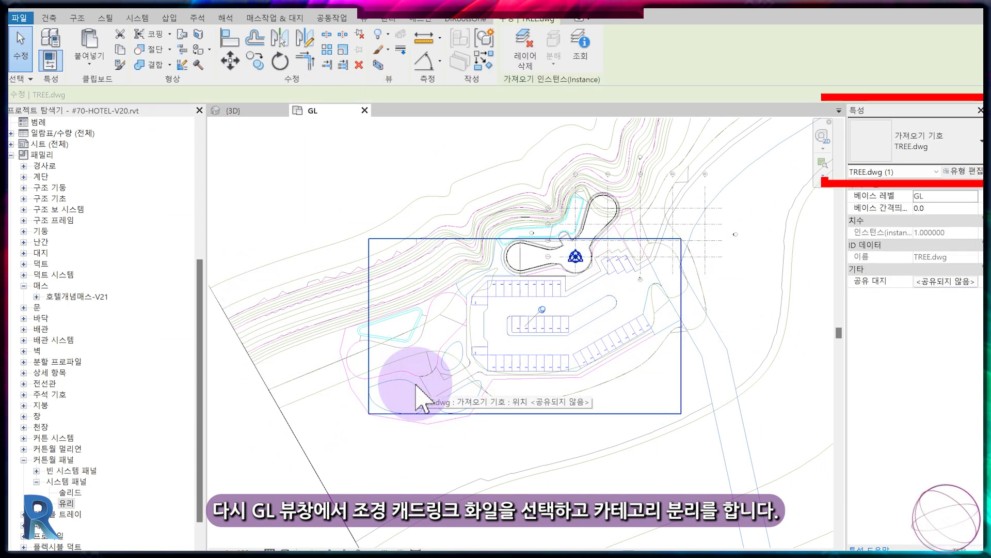
pyautogui.press('i')
pyautogui.press('c')
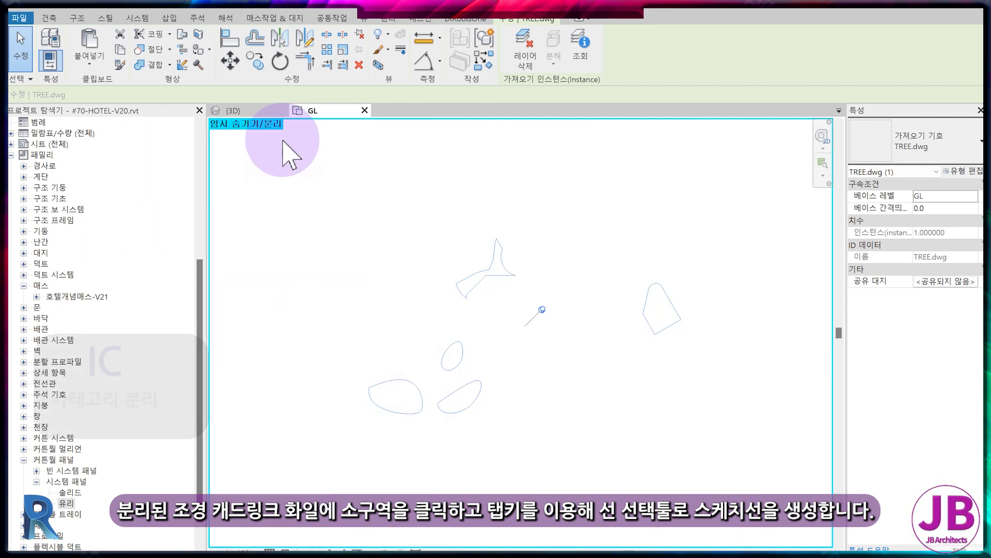
# - Start a Subregion and trace the two lower planting outlines of the linked drawing with Pick Lines
pyautogui.click(278, 19)
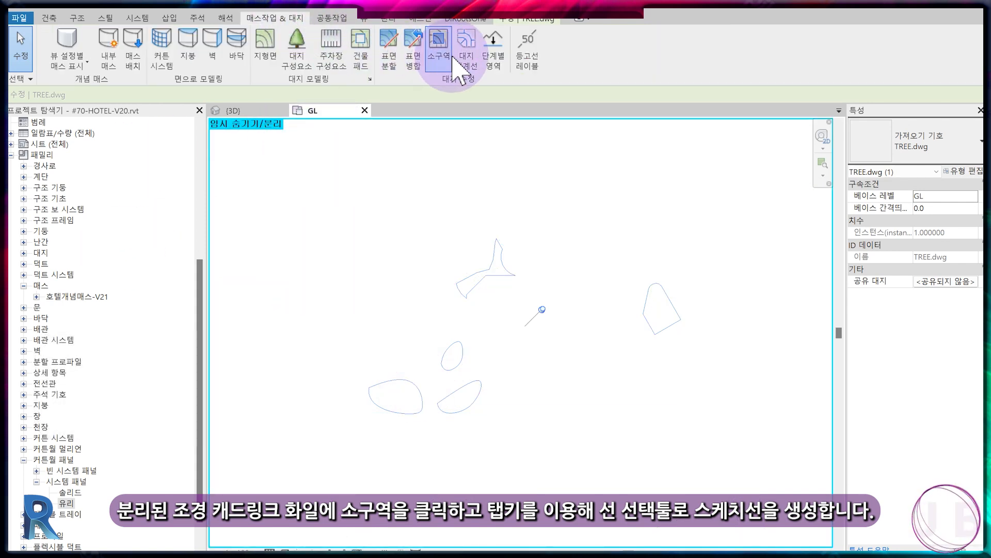
pyautogui.click(446, 50)
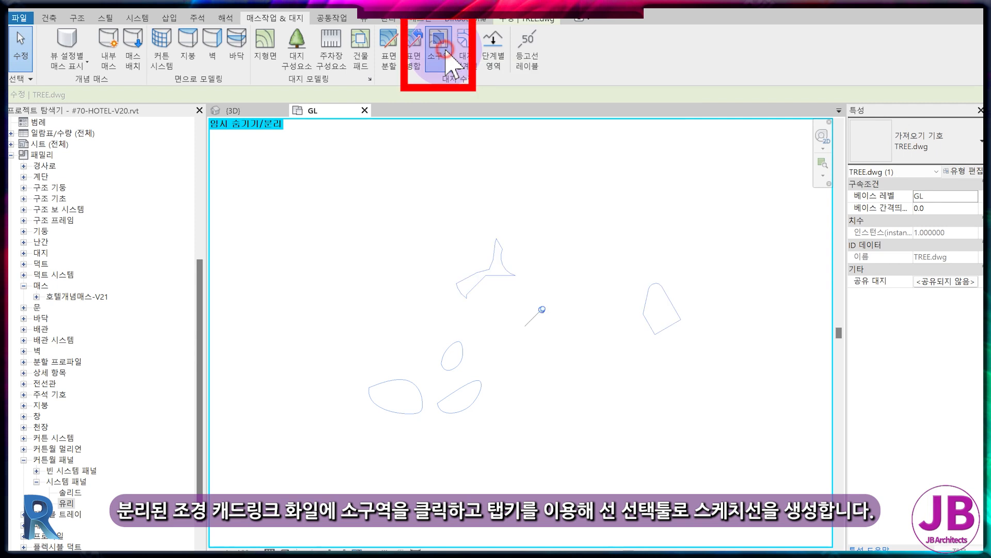
pyautogui.click(568, 66)
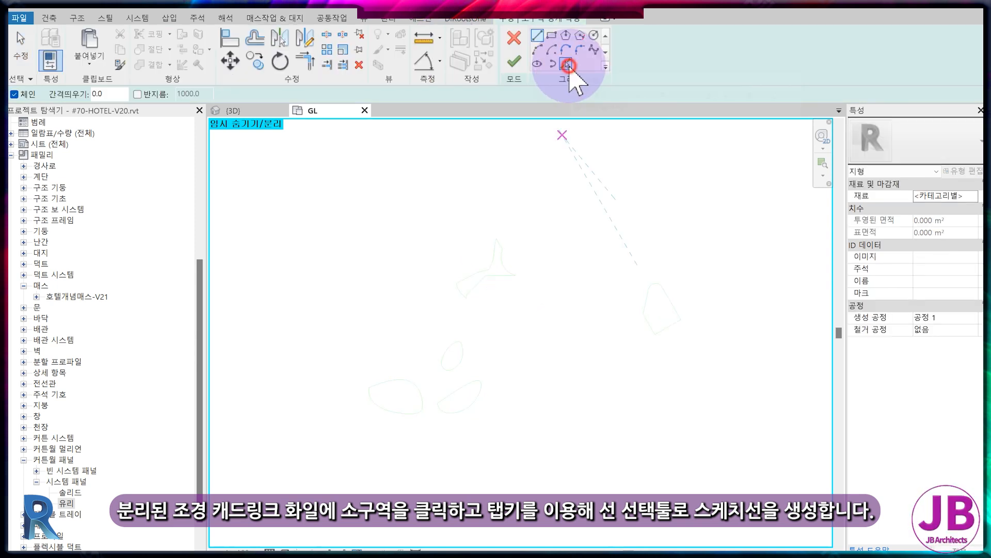
pyautogui.scroll(2, 395, 384)
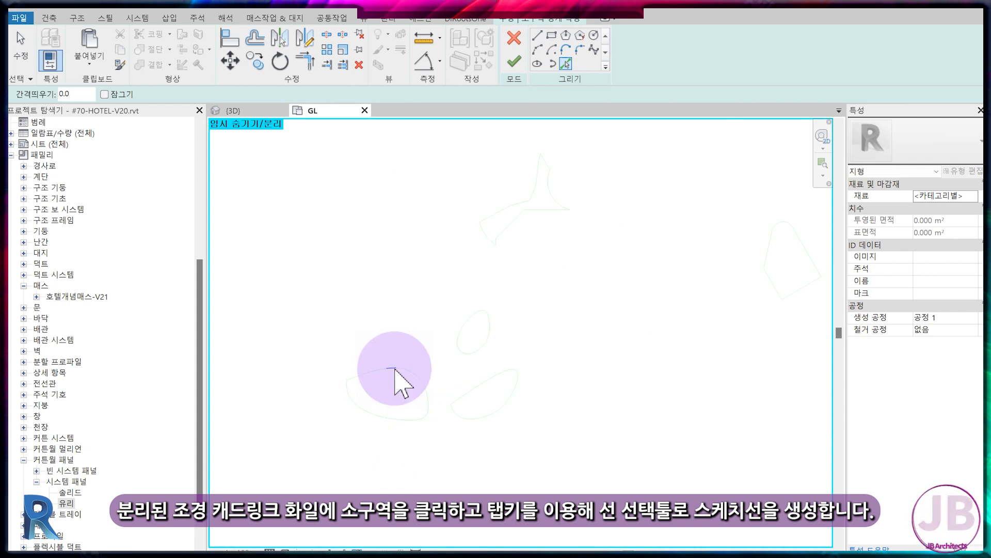
pyautogui.click(395, 370)
pyautogui.click(481, 385)
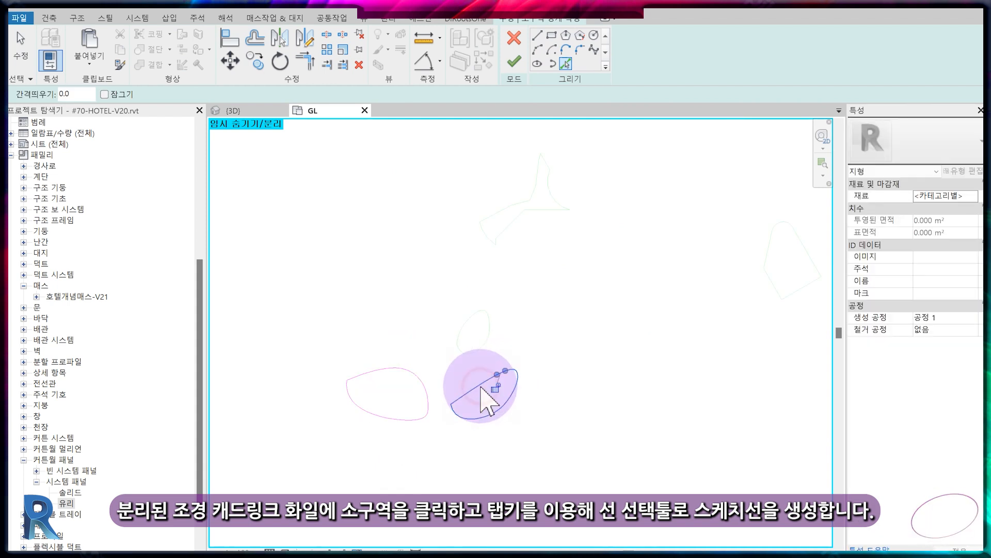
pyautogui.press('Escape')
# - Trace the oval, the Y-shaped and the far planting outline beside the parking lot with Pick Lines, and finish the subregion
pyautogui.scroll(4, 492, 380)
pyautogui.click(567, 63)
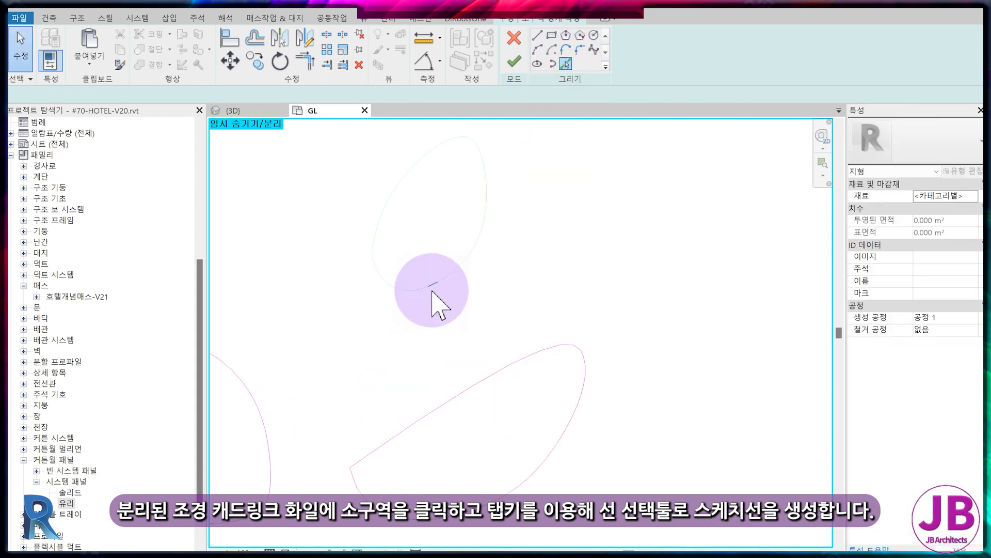
pyautogui.click(439, 278)
pyautogui.scroll(-5, 461, 381)
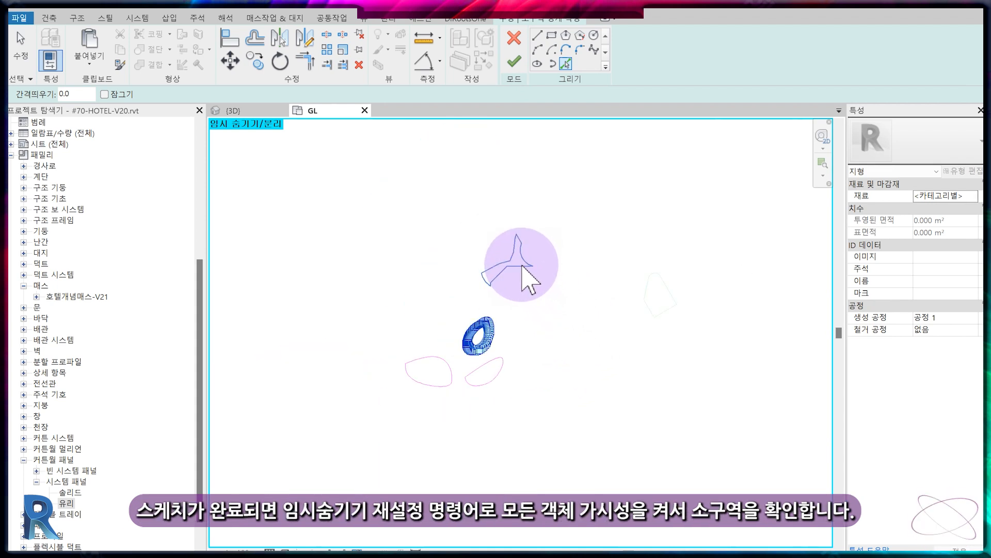
pyautogui.click(524, 252)
pyautogui.scroll(-3, 544, 326)
pyautogui.press('Escape')
pyautogui.click(568, 63)
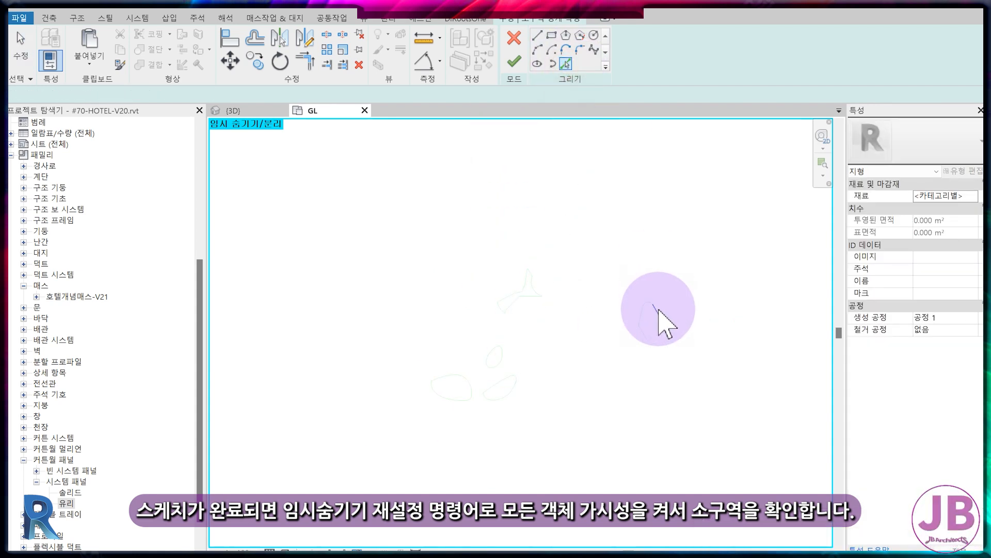
pyautogui.click(513, 62)
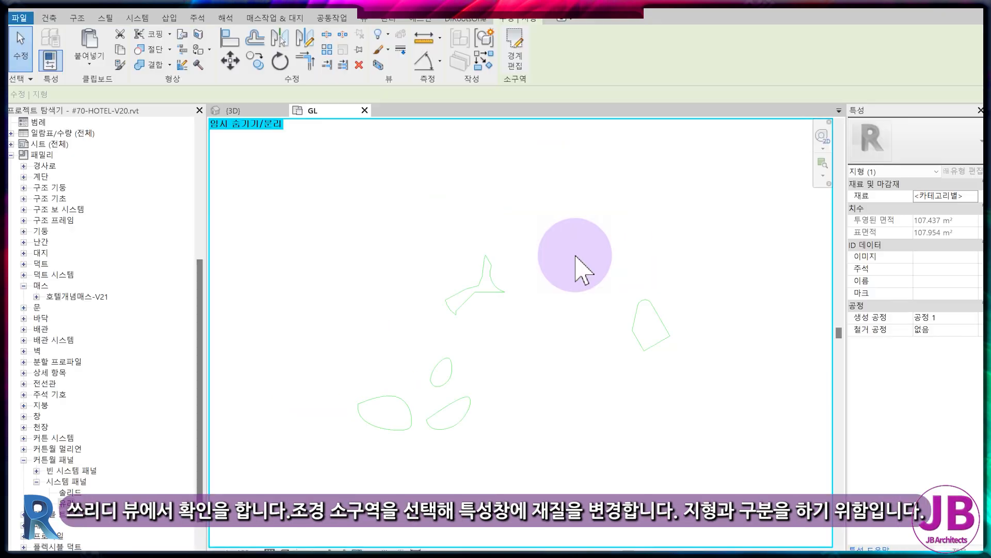
# - Reset the temporary hide/isolate in the GL plan and view the landscaping subregions in 3D
pyautogui.press('h')
pyautogui.press('r')
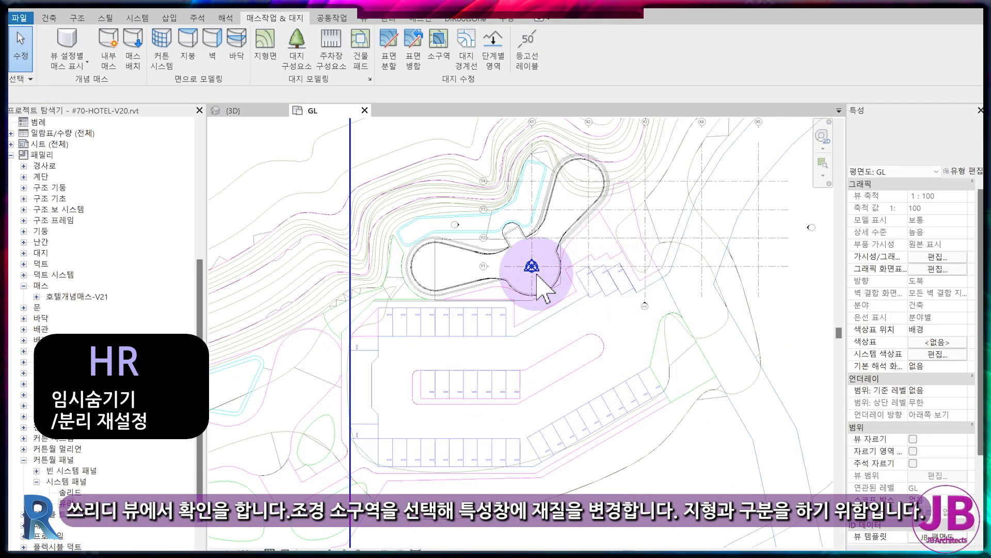
pyautogui.click(268, 110)
pyautogui.scroll(-3, 520, 365)
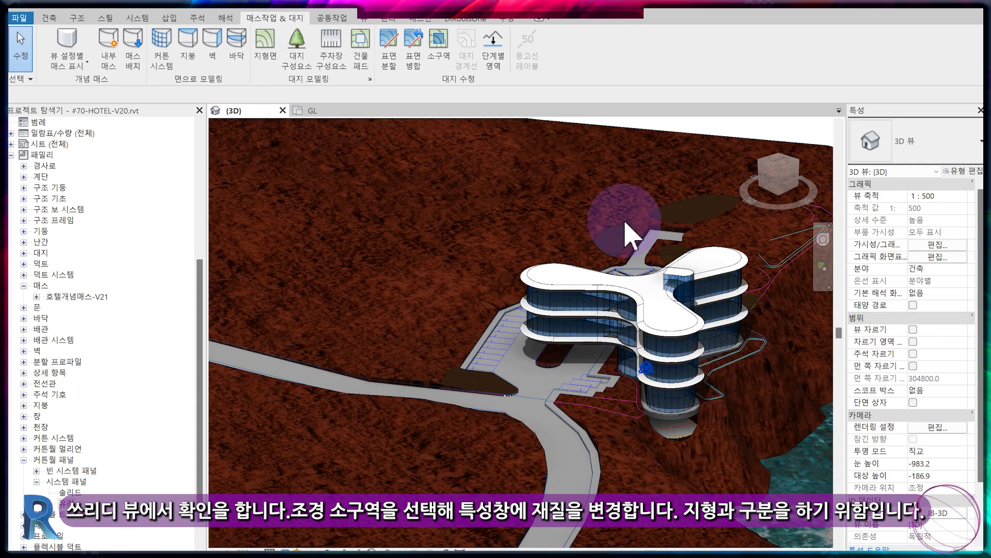
# - For the landscaping subregion behind the hotel, duplicate the material #JB-바닥 and name the copy #JB-조경
pyautogui.click(625, 228)
pyautogui.scroll(2, 625, 403)
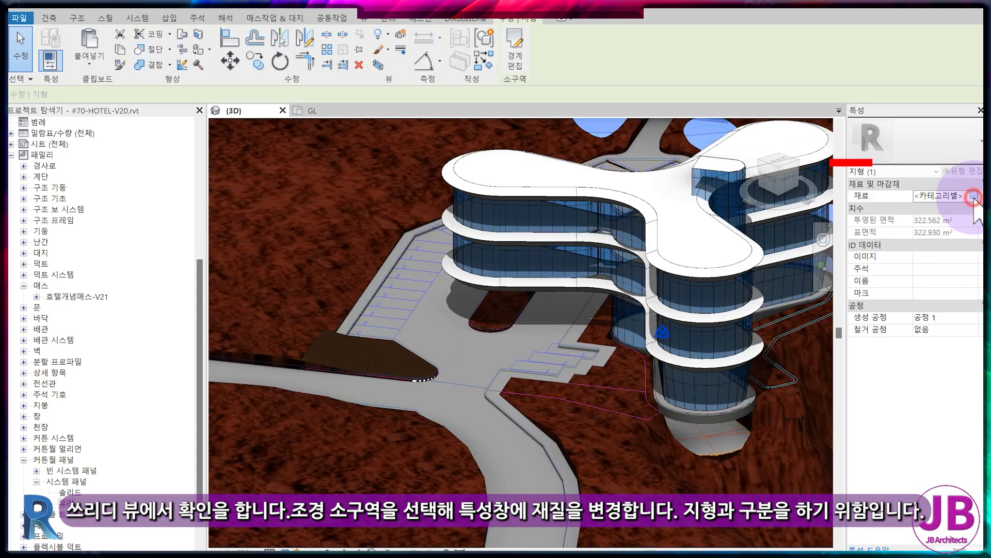
pyautogui.click(974, 197)
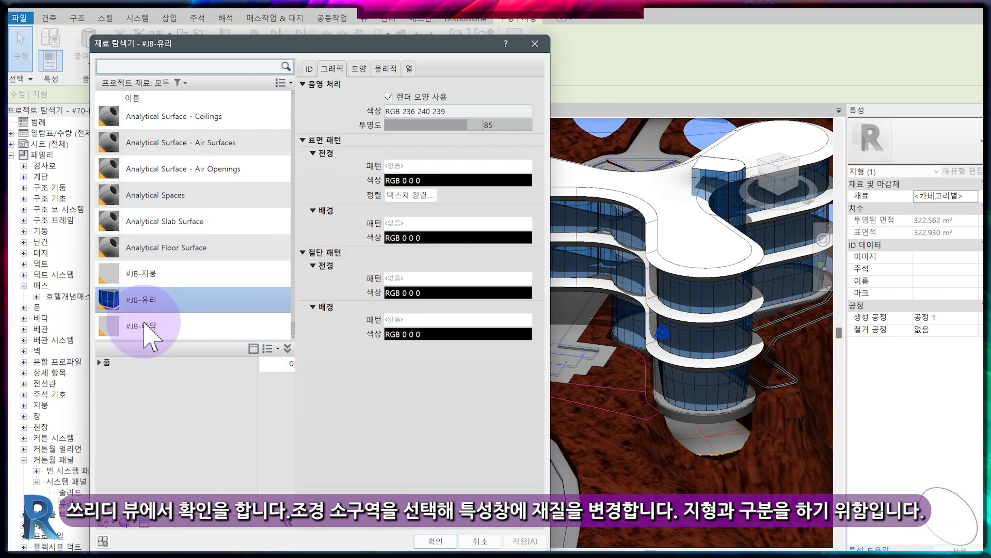
pyautogui.click(147, 328)
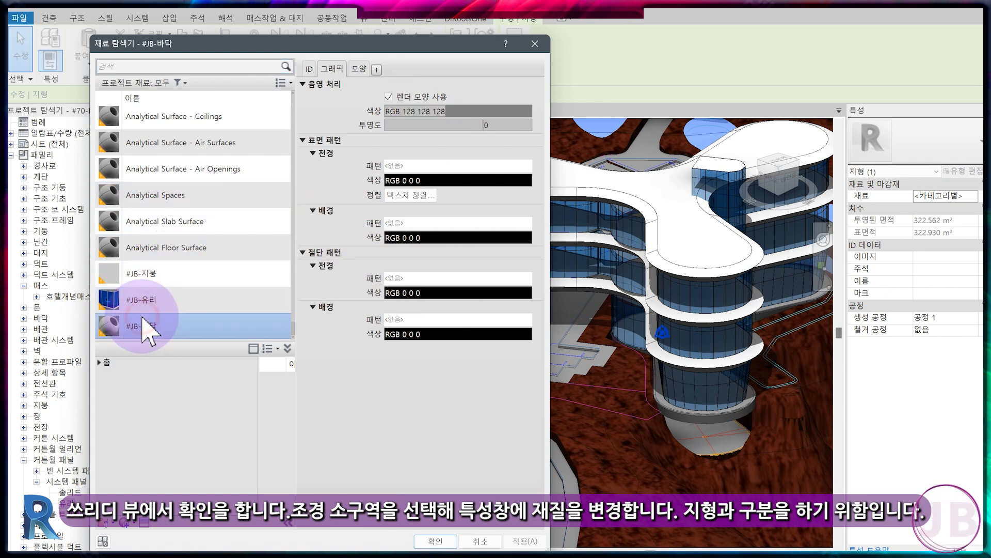
pyautogui.click(157, 339)
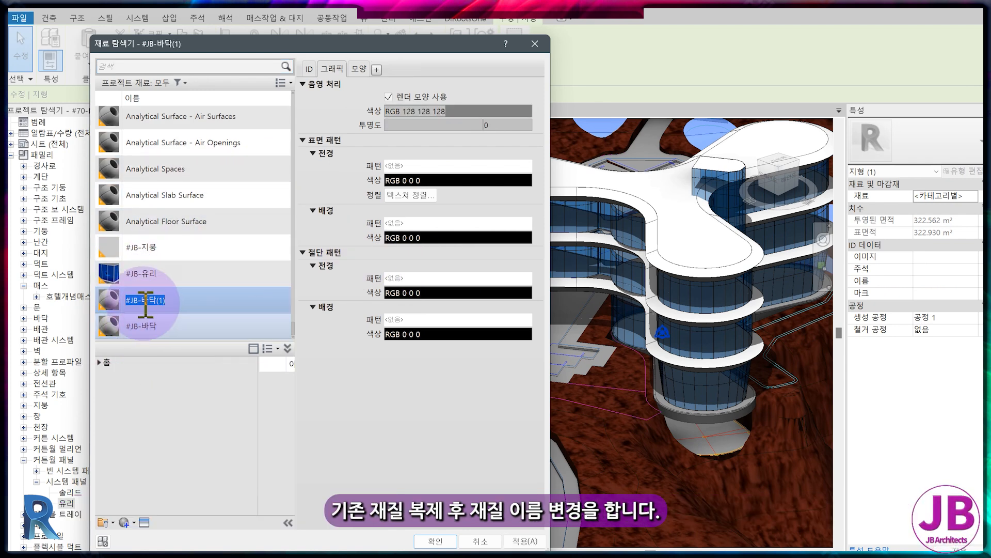
pyautogui.write('#JB-조경')
pyautogui.press('Return')
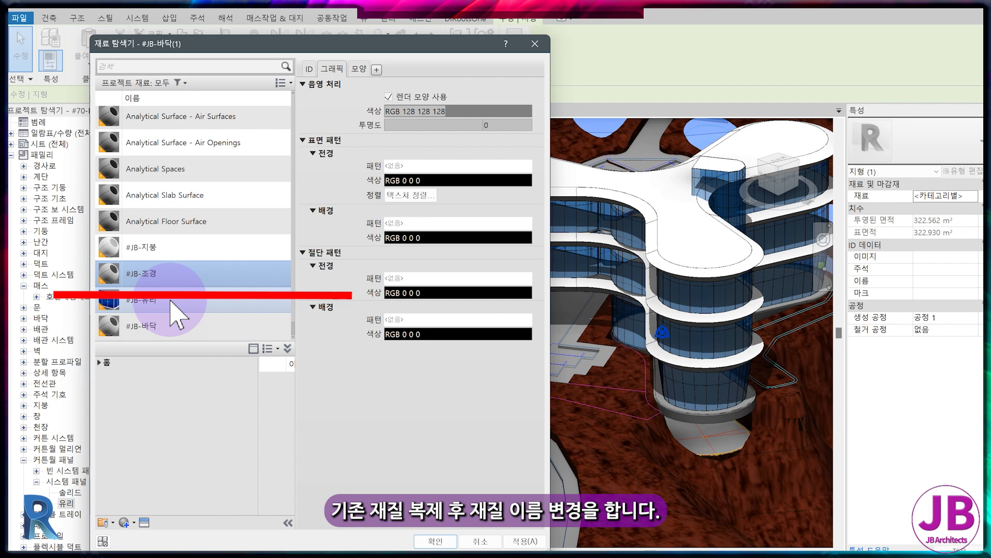
# - Duplicate the material's appearance asset as #JB-조경, set its color to RGB 0-128-0 and apply the material to the subregion
pyautogui.click(364, 70)
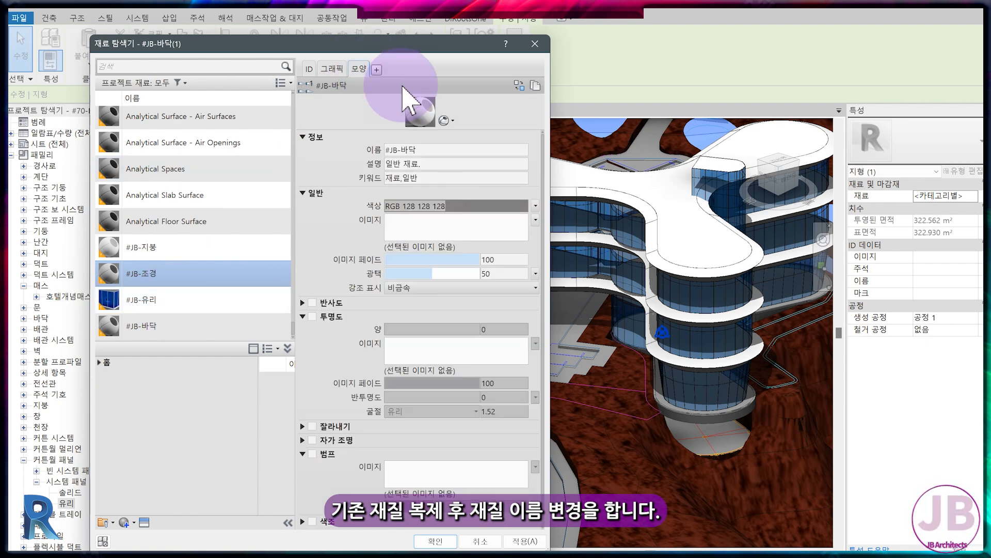
pyautogui.click(432, 149)
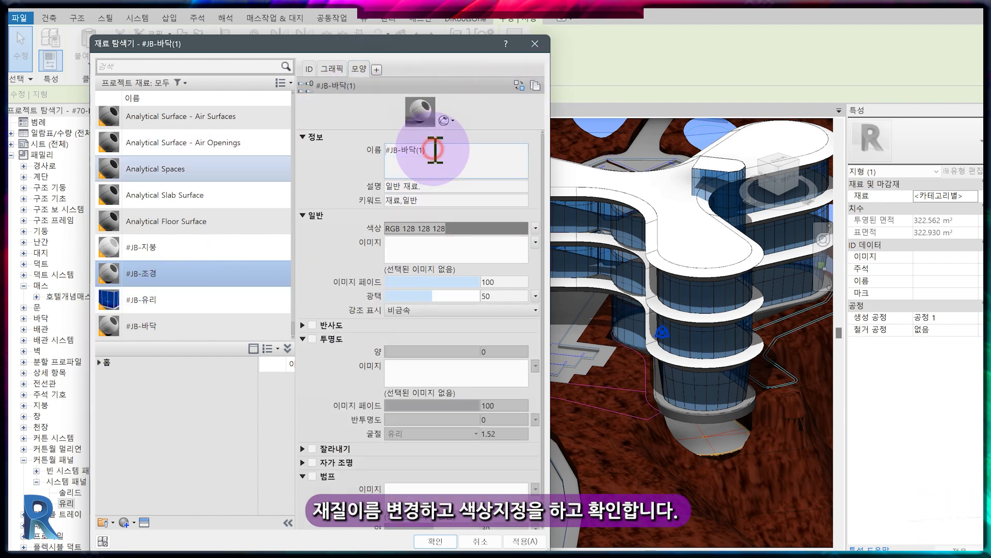
pyautogui.moveTo(421, 151); pyautogui.dragTo(402, 151)
pyautogui.write('조경')
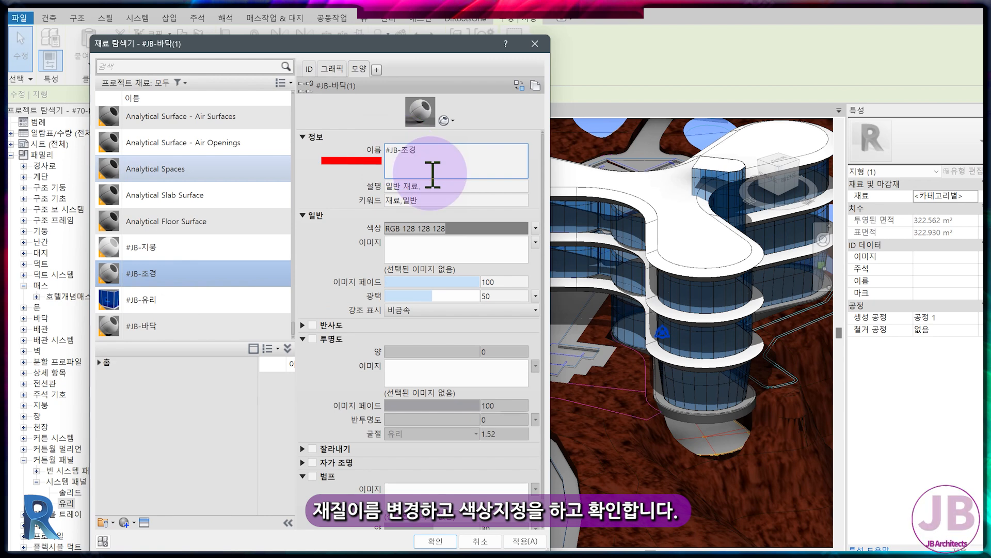
pyautogui.click(444, 228)
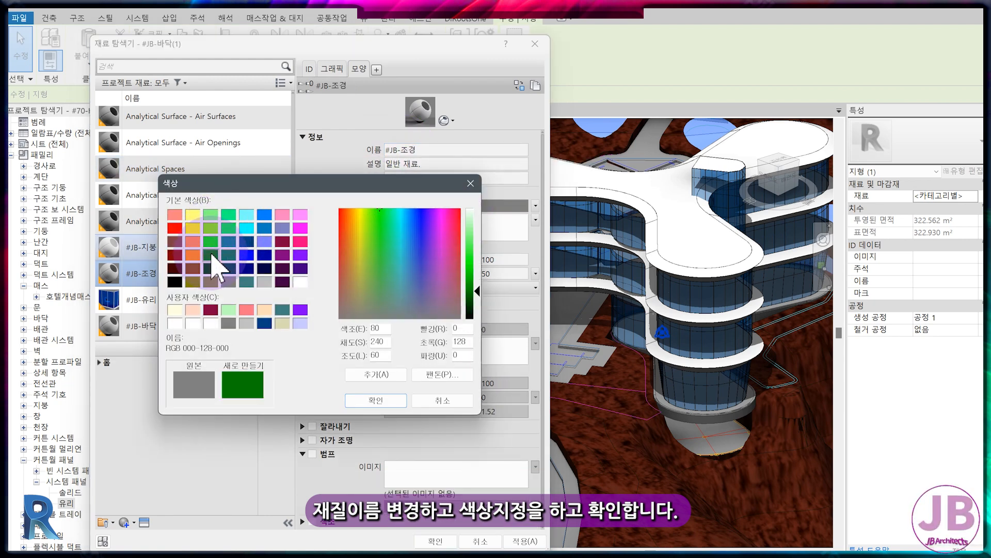
pyautogui.click(375, 401)
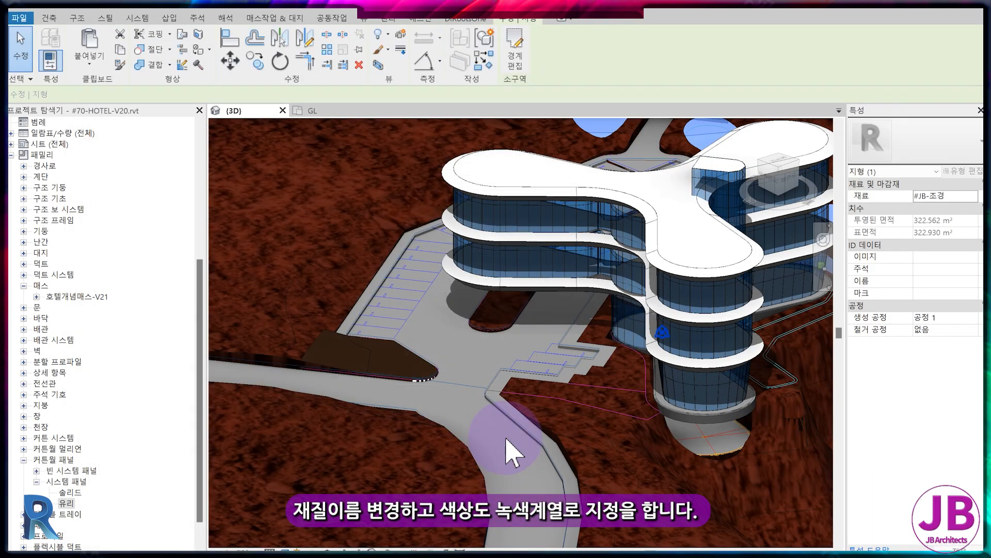
pyautogui.click(509, 446)
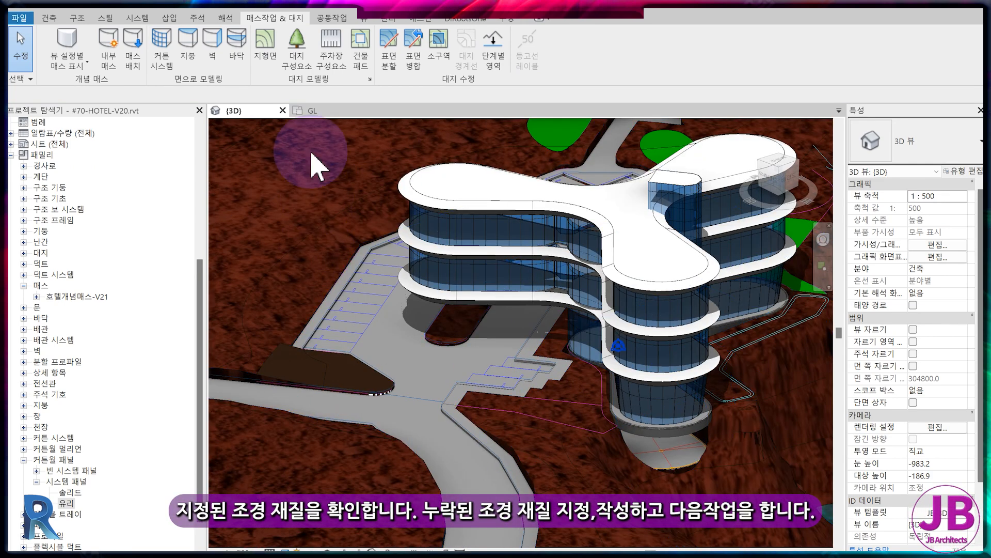
# - Assign the #JB-조경 material to the landscaping subregion beside the parking lot entrance and check it in 3D
pyautogui.click(311, 111)
pyautogui.click(692, 348)
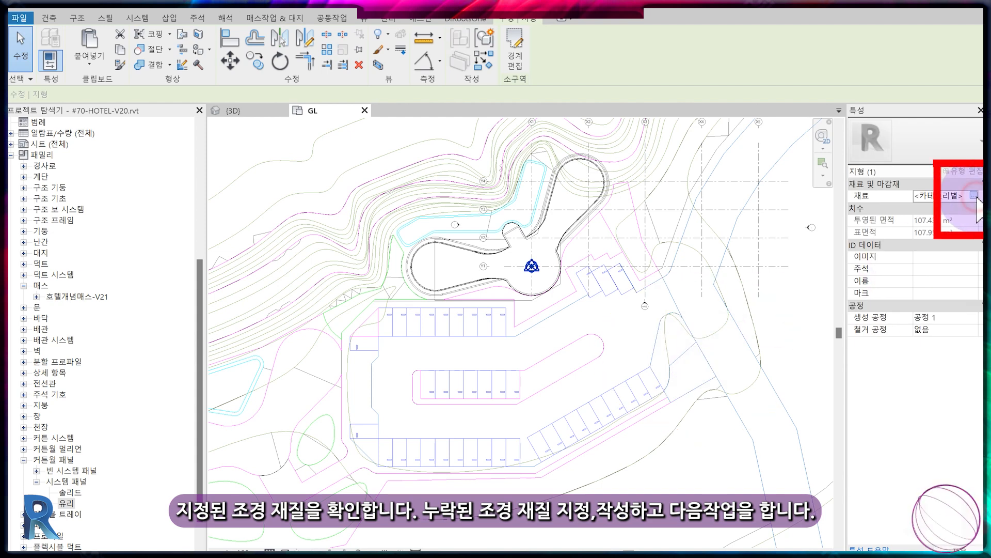
pyautogui.click(974, 196)
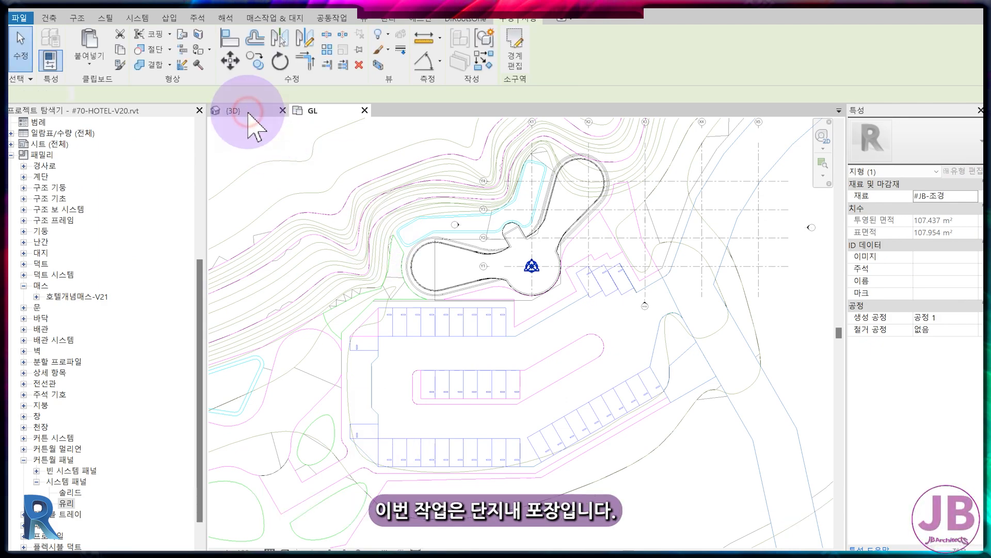
pyautogui.click(249, 112)
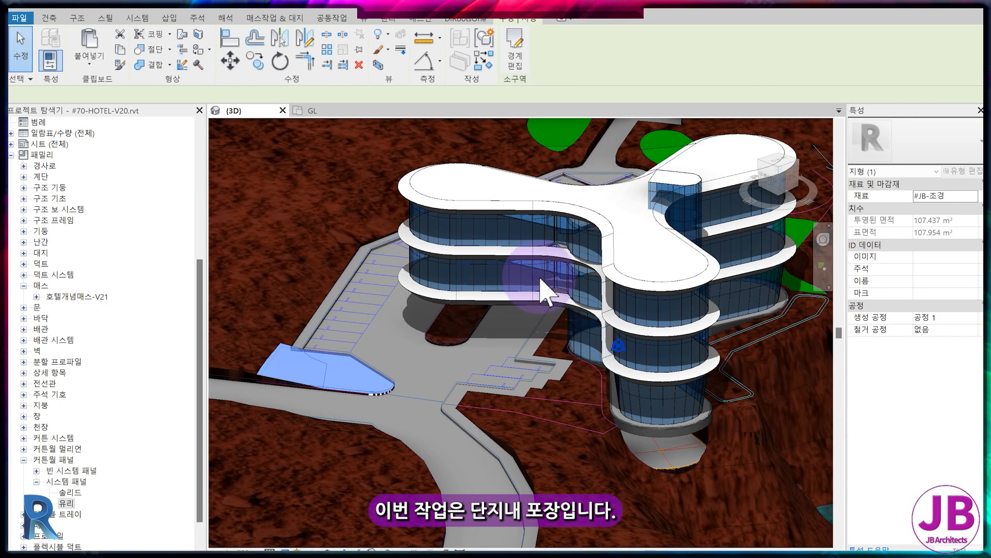
pyautogui.scroll(-1, 458, 362)
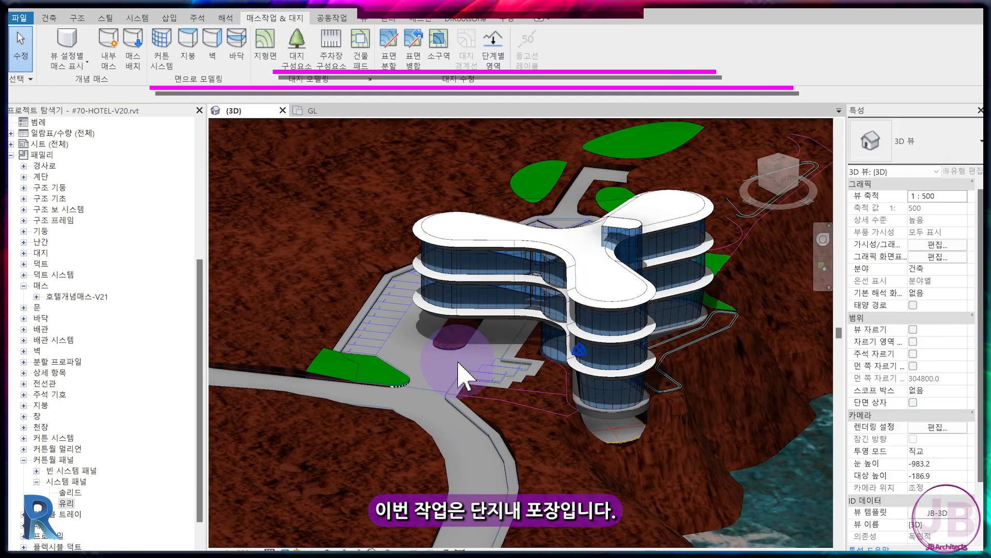
# - Isolate the linked interior paving drawing 내부포장.dwg by category in the GL plan view
pyautogui.click(310, 111)
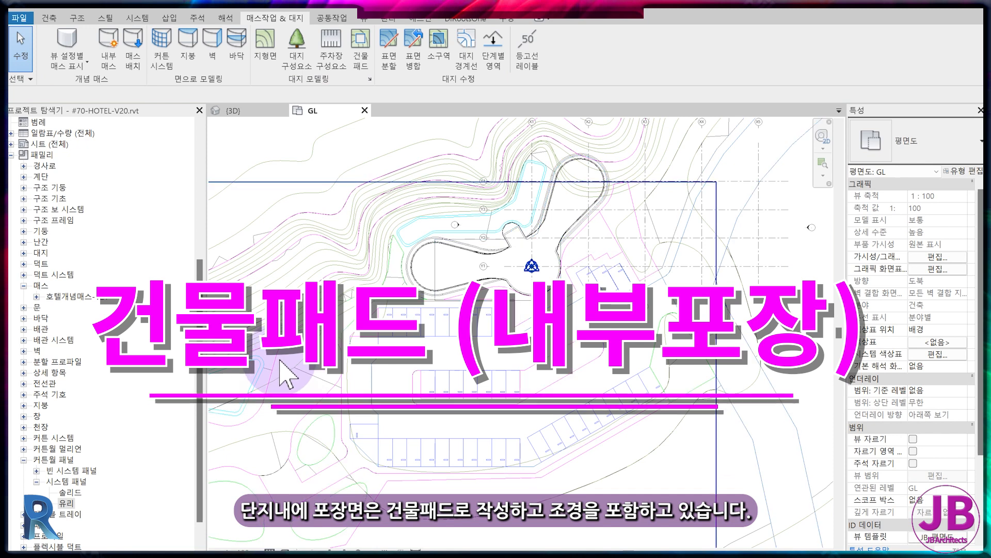
pyautogui.click(277, 356)
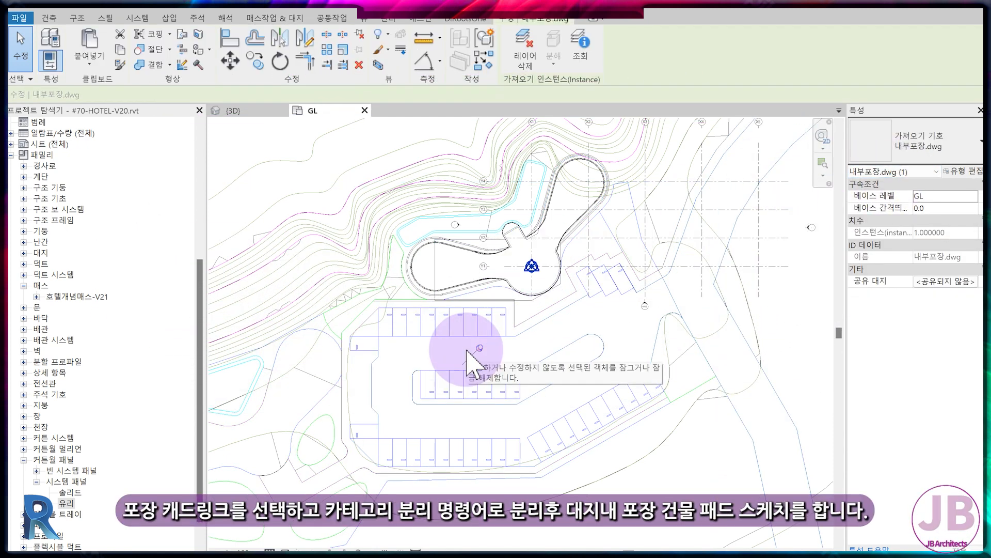
pyautogui.press('i')
pyautogui.press('c')
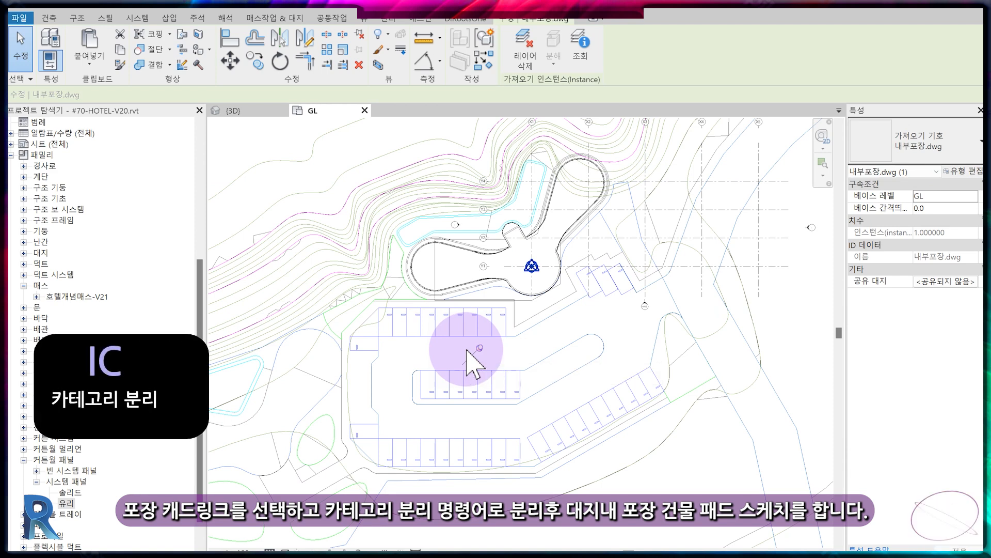
pyautogui.click(643, 400)
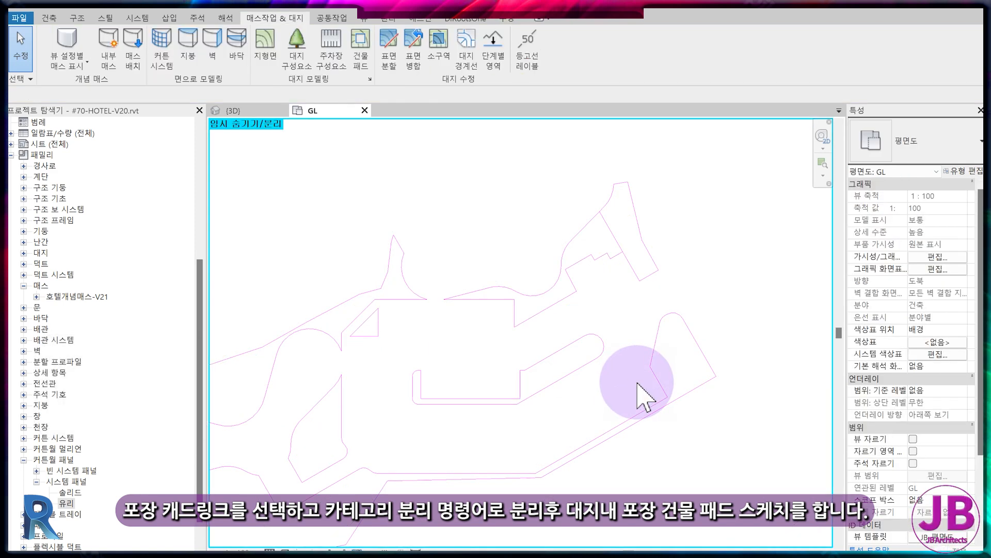
# - Start a building pad and pick the outer edge lines around the western half of the interior paving drawing as its boundary
pyautogui.click(360, 52)
pyautogui.click(626, 63)
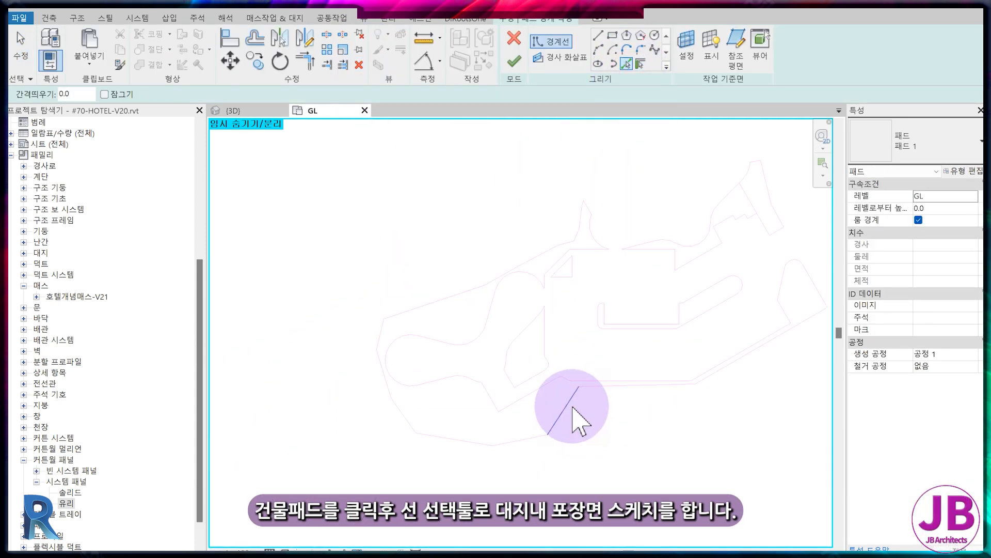
pyautogui.click(520, 445)
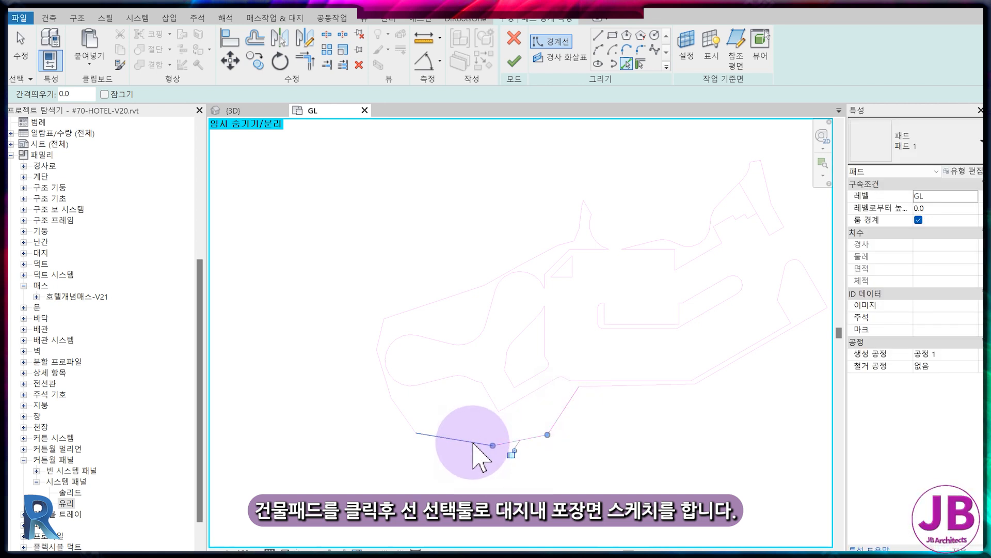
pyautogui.click(471, 442)
pyautogui.click(400, 410)
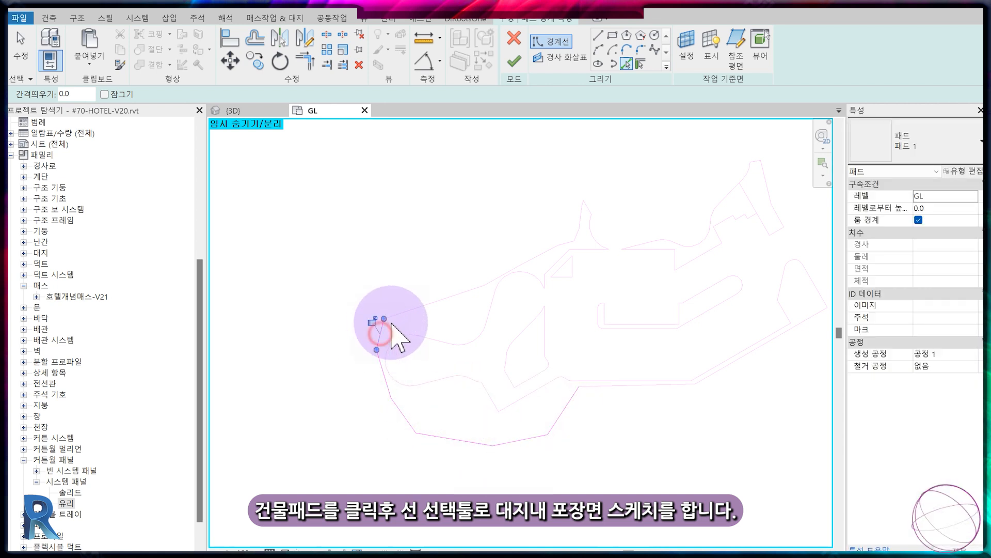
pyautogui.click(495, 280)
pyautogui.click(537, 255)
pyautogui.scroll(2, 562, 248)
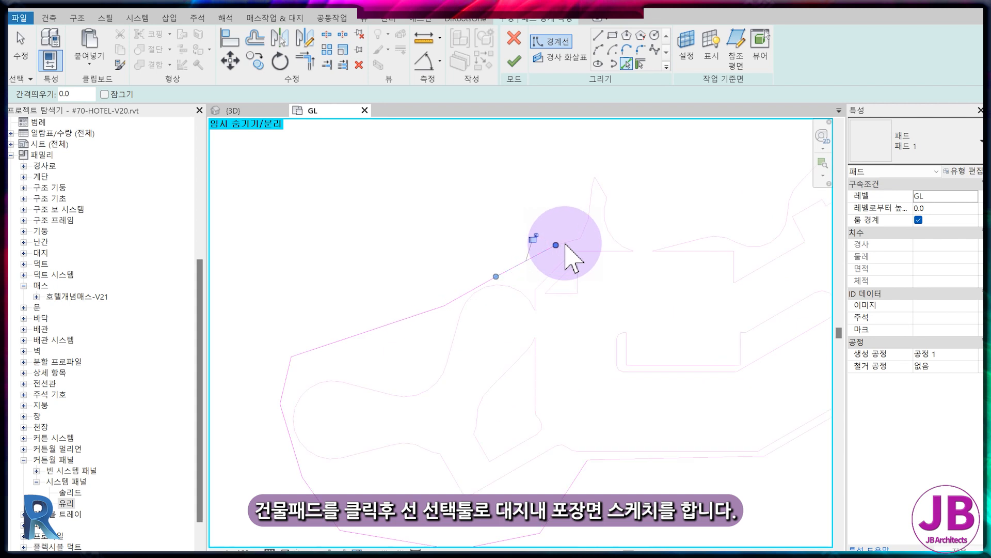
# - Add the pointed strip above the parking lot, its adjoining arc and the parking lot's upper corner lines to the pad boundary
pyautogui.scroll(2, 586, 233)
pyautogui.click(591, 235)
pyautogui.click(608, 179)
pyautogui.click(631, 144)
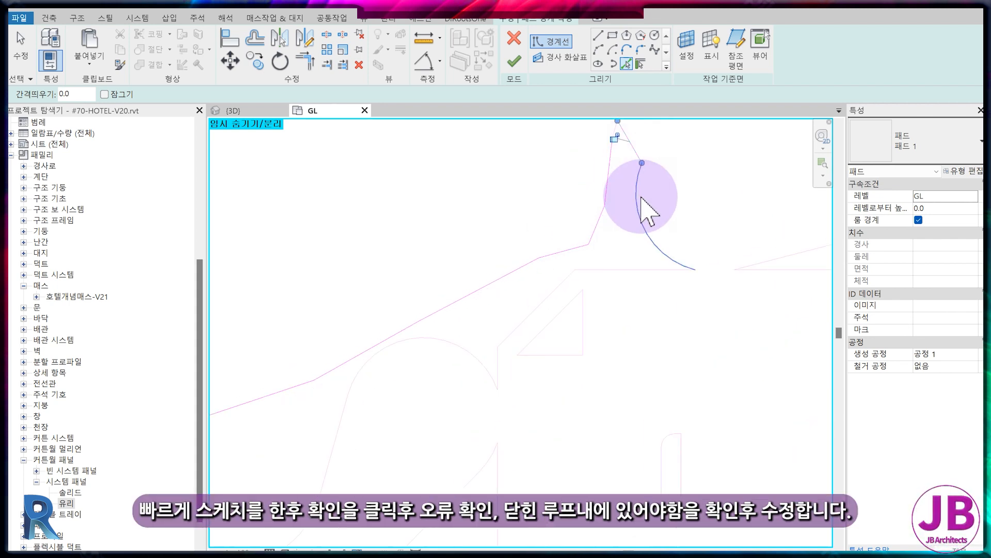
pyautogui.click(640, 212)
pyautogui.click(615, 270)
pyautogui.click(546, 300)
# - Pick the curved outline of the additional hotel area and the adjoining paving edges as pad boundary lines
pyautogui.moveTo(502, 372); pyautogui.dragTo(540, 277, button='middle')
pyautogui.click(537, 276)
pyautogui.click(499, 253)
pyautogui.click(367, 370)
pyautogui.moveTo(335, 444); pyautogui.dragTo(506, 349, button='middle')
pyautogui.click(502, 346)
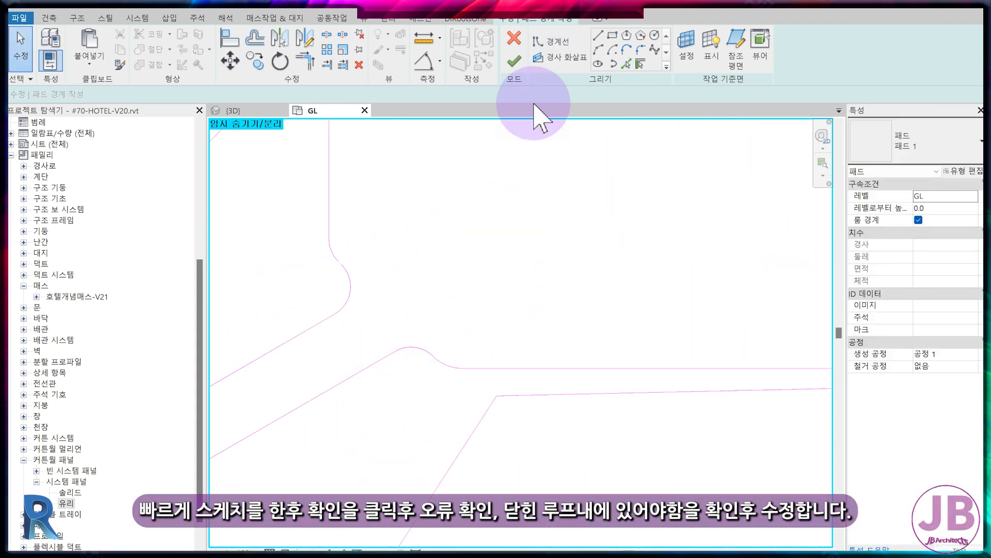
# - Try to finish the pad sketch and show the boundary lines that cause the error
pyautogui.click(514, 59)
pyautogui.click(828, 528)
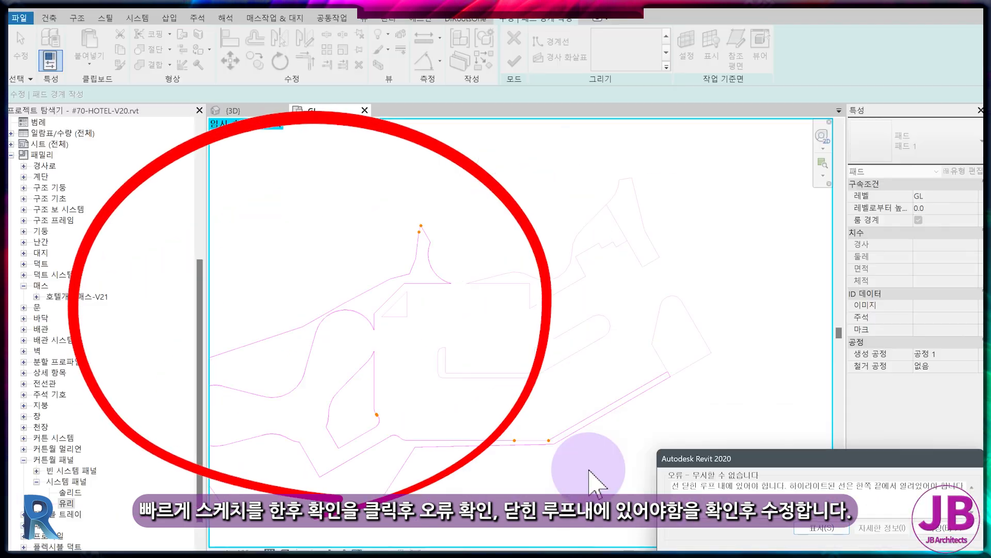
pyautogui.scroll(3, 463, 439)
pyautogui.press('Escape')
# - Trim the pad boundary lines to a corner where the narrow paving strip bends below the parking lot
pyautogui.scroll(2, 416, 419)
pyautogui.press('t')
pyautogui.press('r')
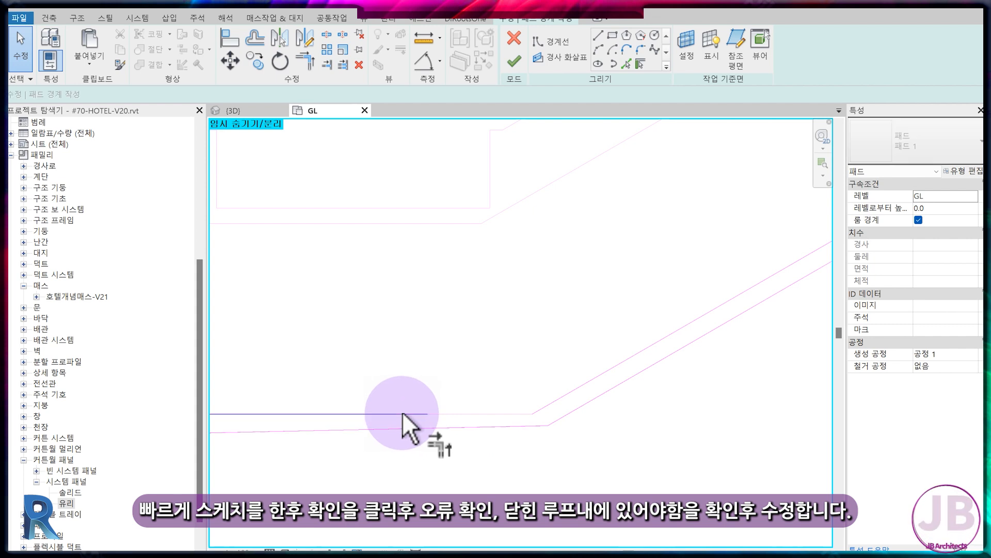
pyautogui.scroll(-4, 553, 434)
# - Close the gap at the tip of the pointed paving strip by picking the missing short boundary line
pyautogui.moveTo(519, 309)
pyautogui.mouseDown(button='middle')
pyautogui.moveTo(416, 394)
pyautogui.moveTo(397, 460)
pyautogui.mouseUp(button='middle')
pyautogui.scroll(-2, 413, 439)
pyautogui.scroll(2, 488, 273)
pyautogui.scroll(2, 512, 160)
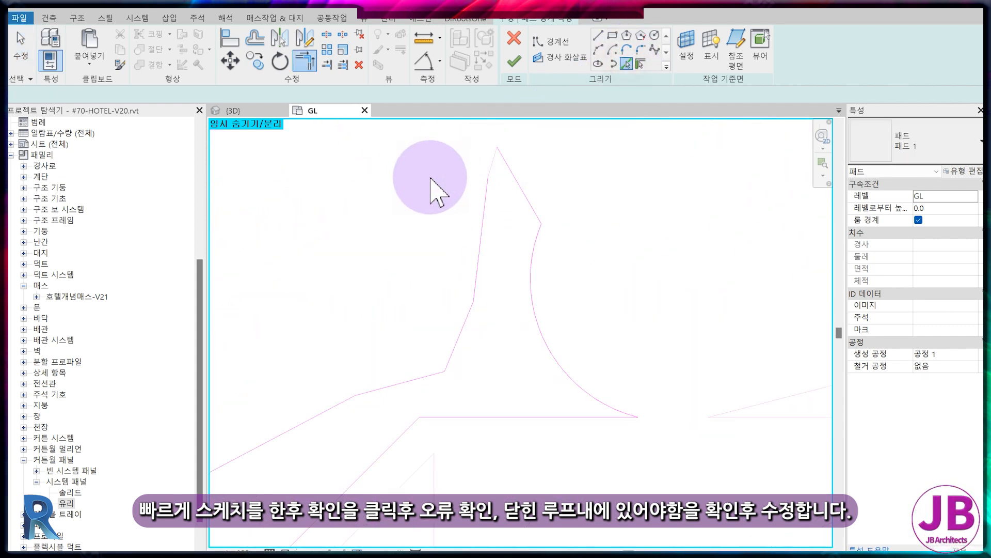
pyautogui.press('p')
pyautogui.press('l')
# - Pick the missing short segment between the two arcs beside the parking lot to make the curved pad boundary continuous
pyautogui.scroll(-2, 491, 335)
pyautogui.moveTo(453, 467); pyautogui.dragTo(485, 370, button='middle')
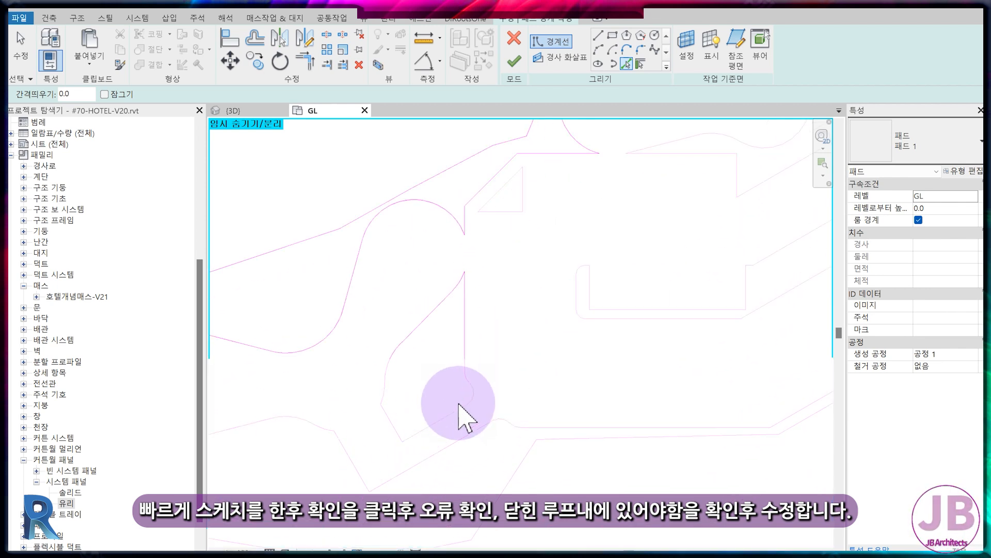
pyautogui.scroll(7, 463, 398)
pyautogui.press('t')
pyautogui.press('r')
pyautogui.click(629, 62)
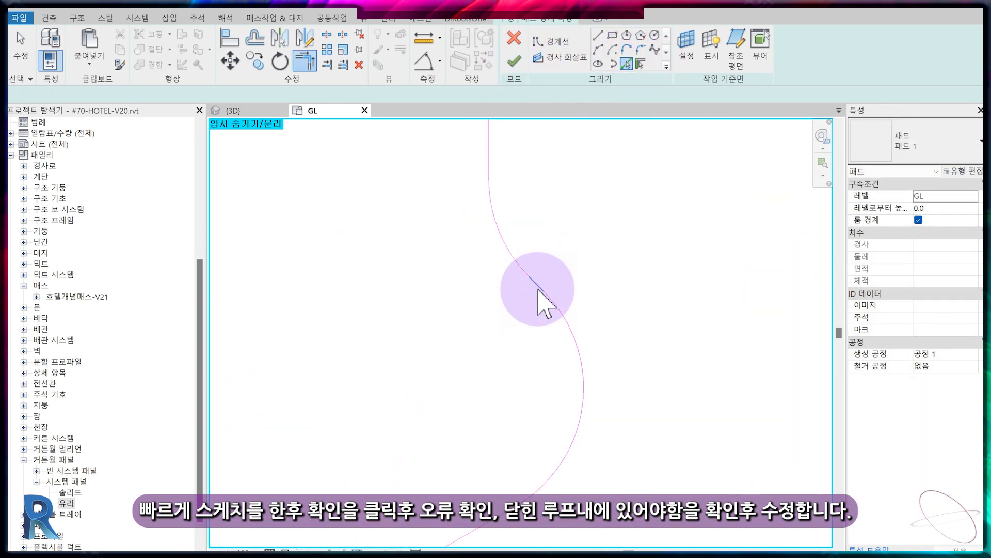
pyautogui.click(567, 313)
pyautogui.press('Escape')
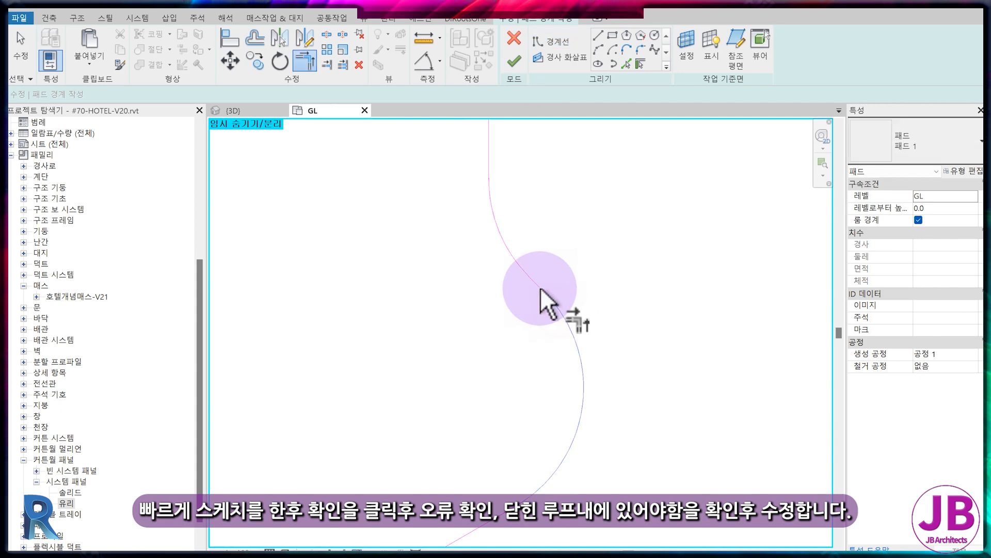
# - Try to finish the pad, show the element in error, cancel the message and return to the GL plan view
pyautogui.click(514, 61)
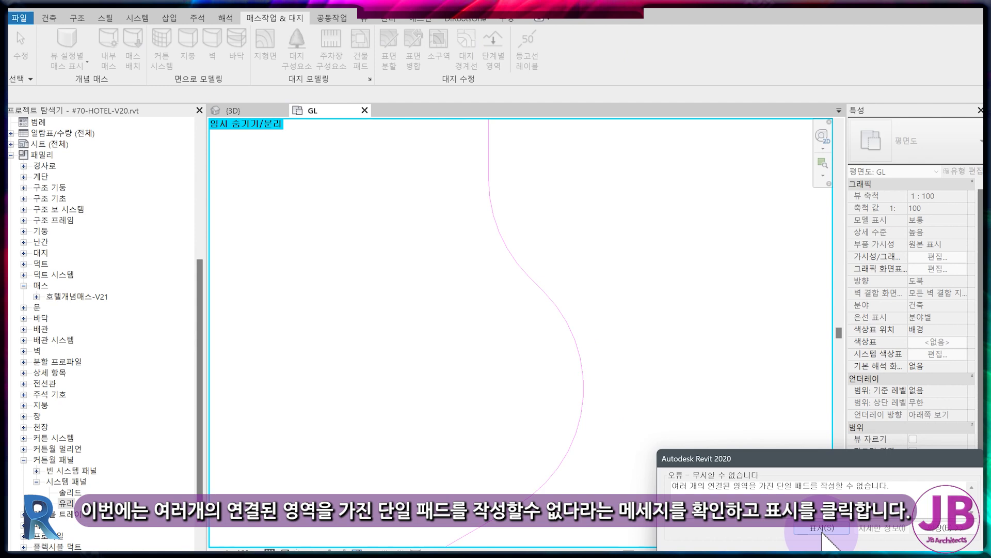
pyautogui.click(822, 529)
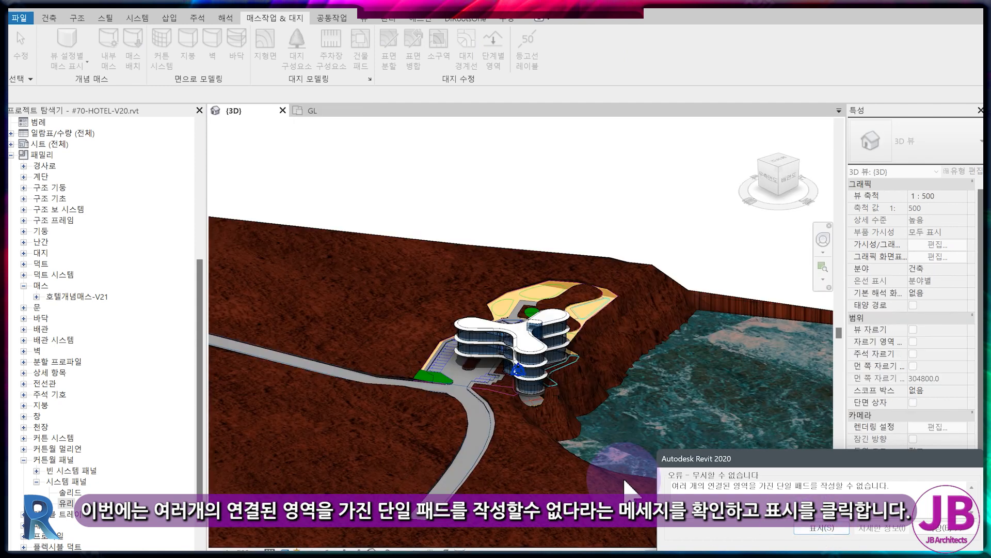
pyautogui.click(945, 553)
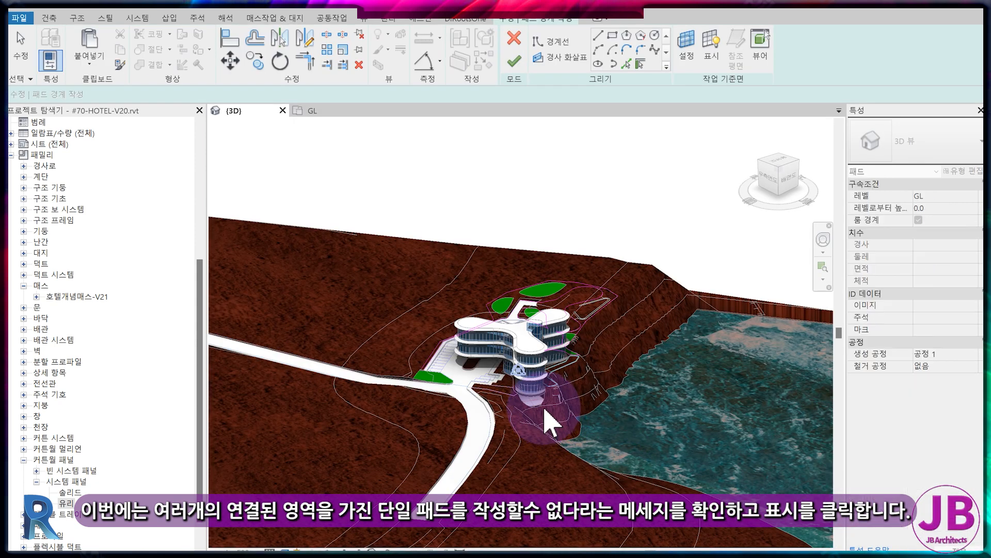
pyautogui.click(327, 114)
pyautogui.scroll(-5, 580, 339)
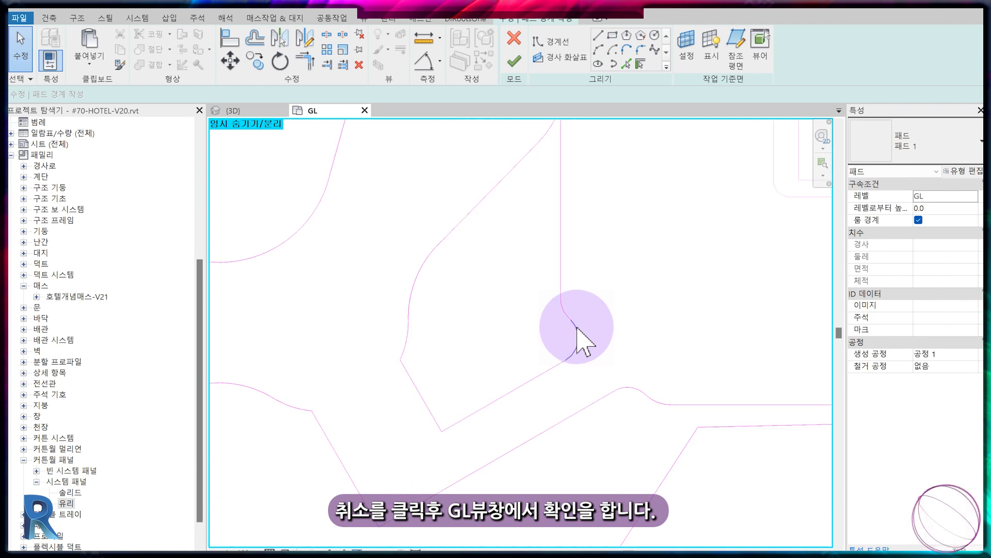
# - Reset the temporary hide/isolate and pick the landscaping subregion outlines inside the paving as inner pad boundaries
pyautogui.press('h')
pyautogui.press('r')
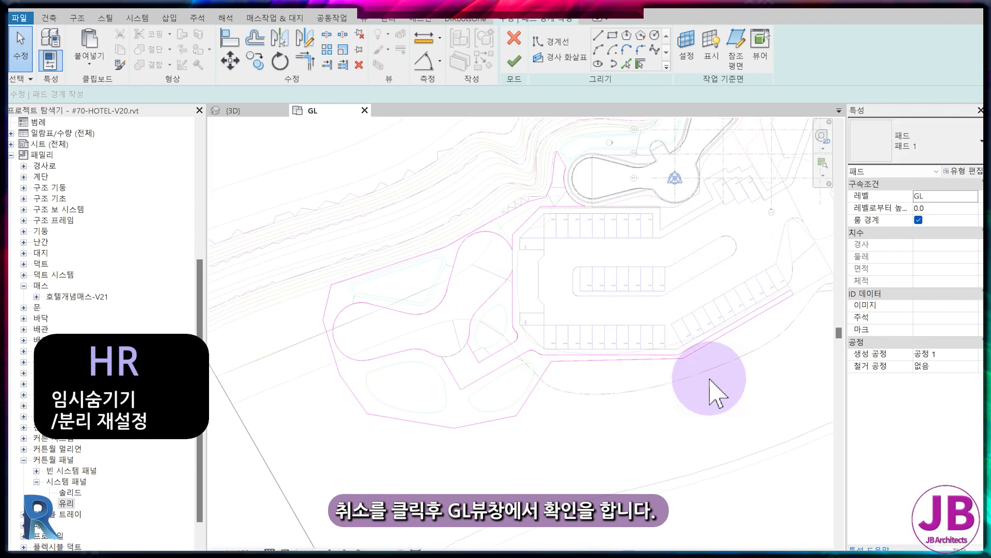
pyautogui.scroll(1, 562, 199)
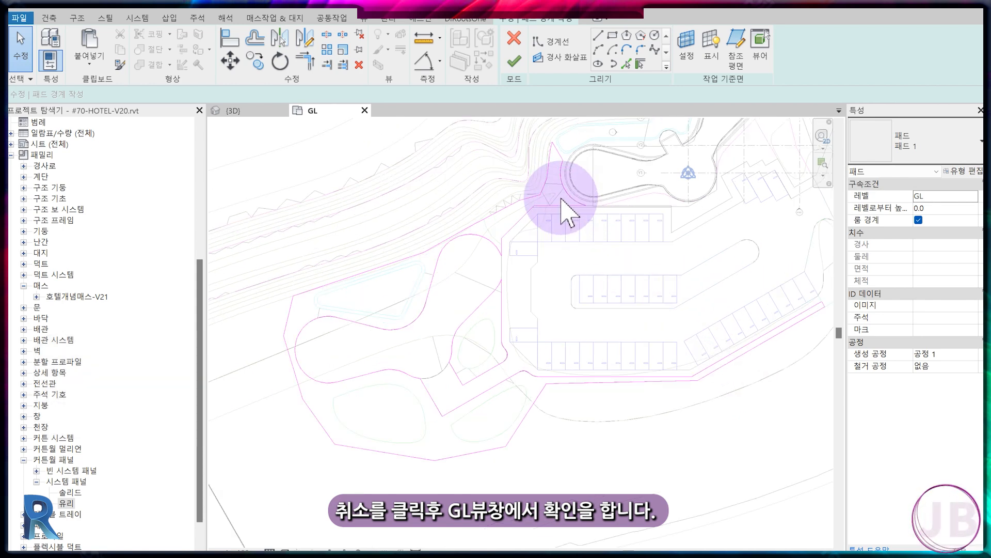
pyautogui.scroll(4, 562, 199)
pyautogui.scroll(-4, 548, 248)
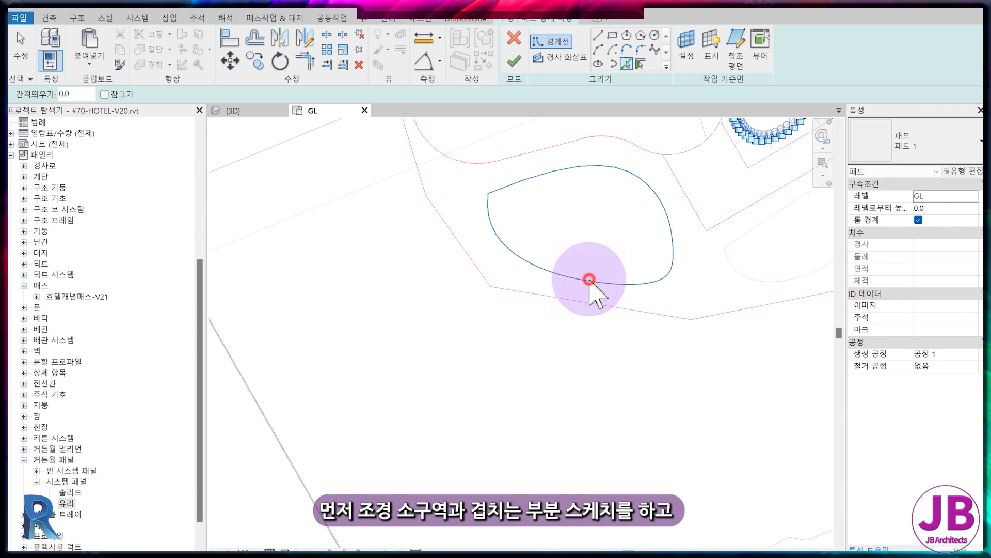
pyautogui.click(589, 280)
pyautogui.scroll(-3, 620, 287)
pyautogui.click(658, 267)
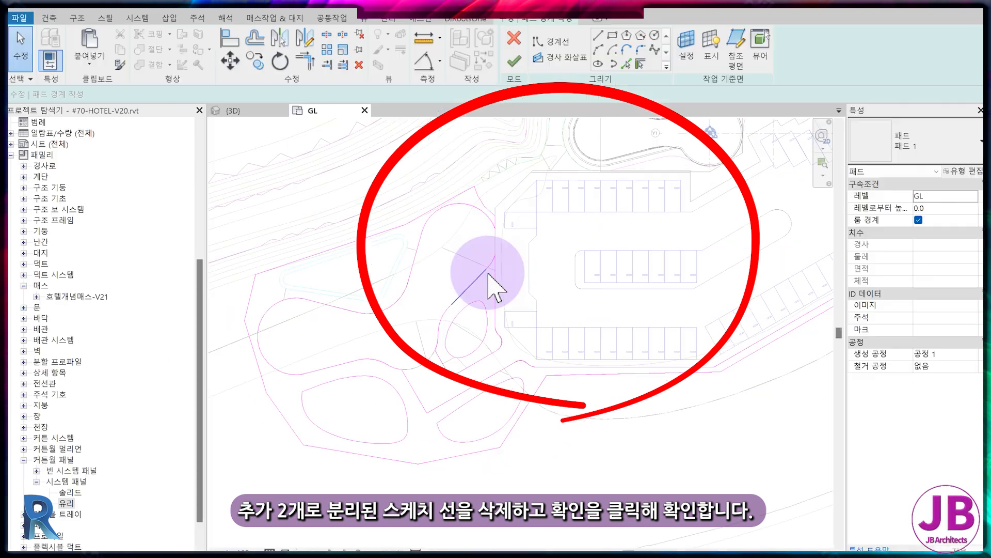
# - Delete the separated pad boundary lines beside the parking lot's edge, next to the additional hotel area
pyautogui.click(569, 161)
pyautogui.press('Delete')
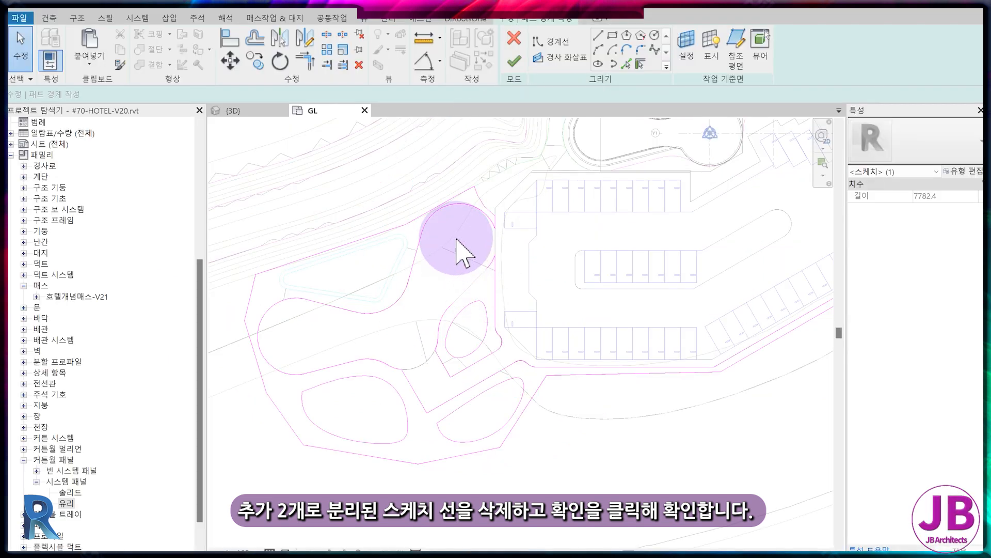
pyautogui.moveTo(524, 108); pyautogui.dragTo(656, 270)
pyautogui.press('Delete')
# - Delete the leftover separate loop of boundary lines around the small landscaping bed between the additional hotel area and the parking lot
pyautogui.click(503, 228)
pyautogui.click(452, 325)
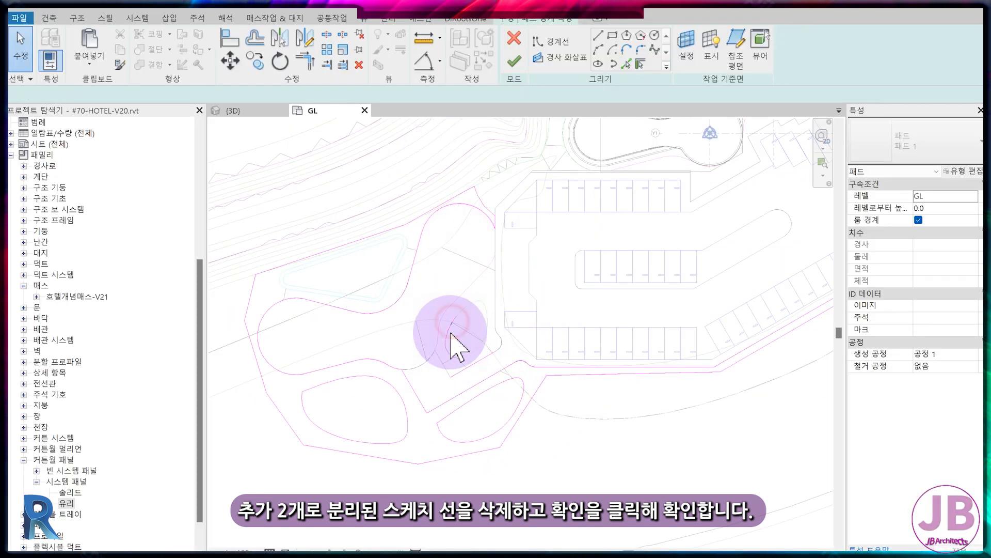
pyautogui.press('Delete')
pyautogui.moveTo(422, 294); pyautogui.dragTo(513, 361)
pyautogui.press('Delete')
pyautogui.click(493, 356)
pyautogui.press('Delete')
# - Finish the building pad sketch and check the interior paving in the 3D view
pyautogui.scroll(2, 493, 356)
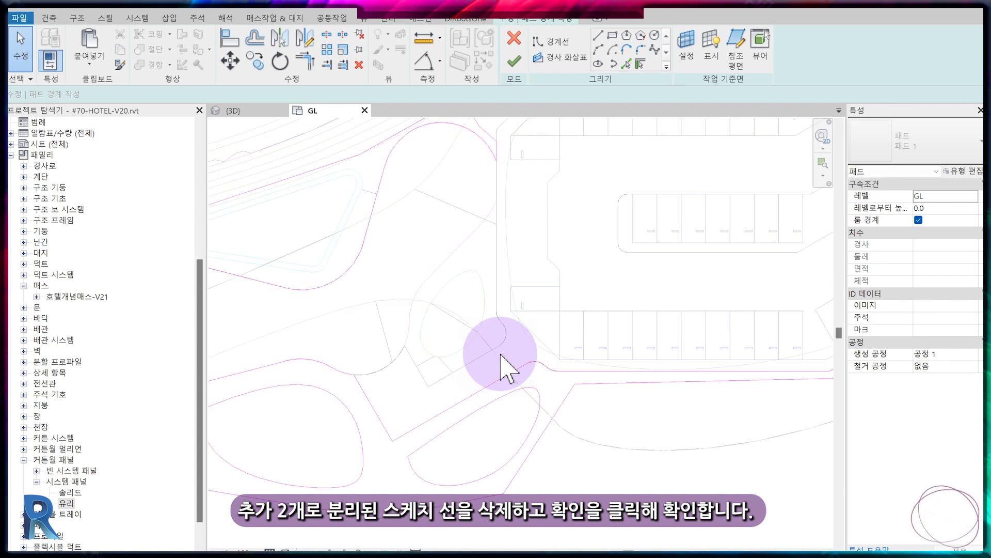
pyautogui.click(524, 61)
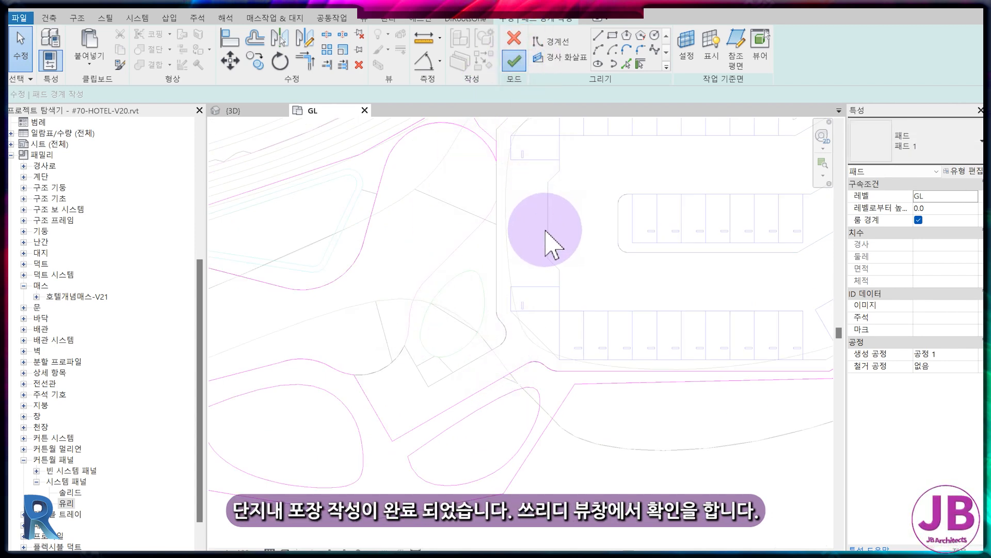
pyautogui.click(266, 123)
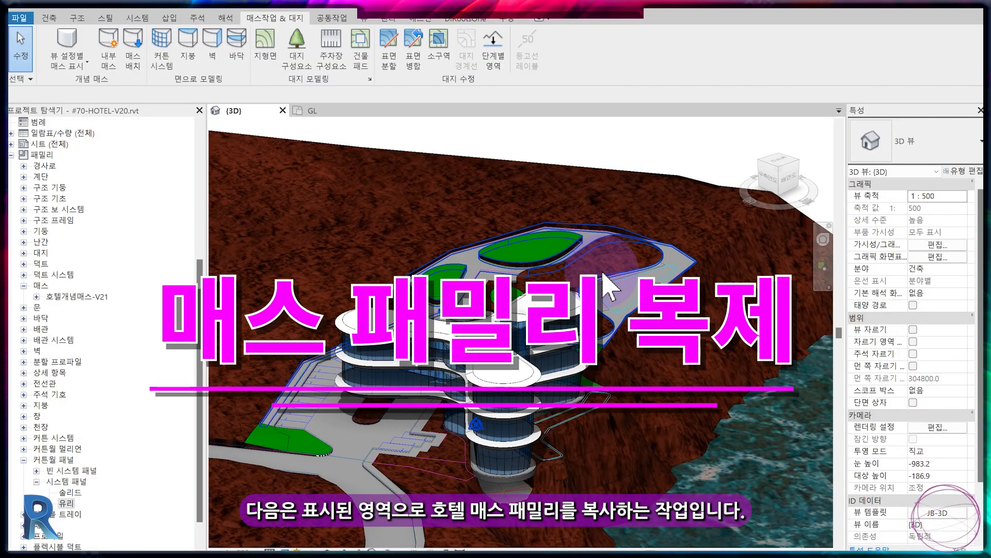
# - Turn on Show Mass Form and Floors in the GL plan view
pyautogui.click(305, 115)
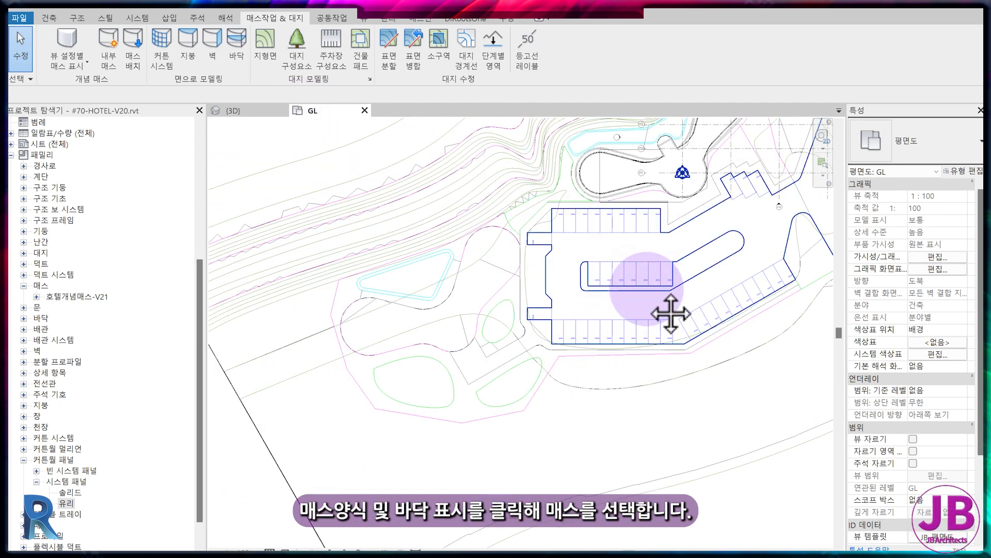
pyautogui.click(67, 46)
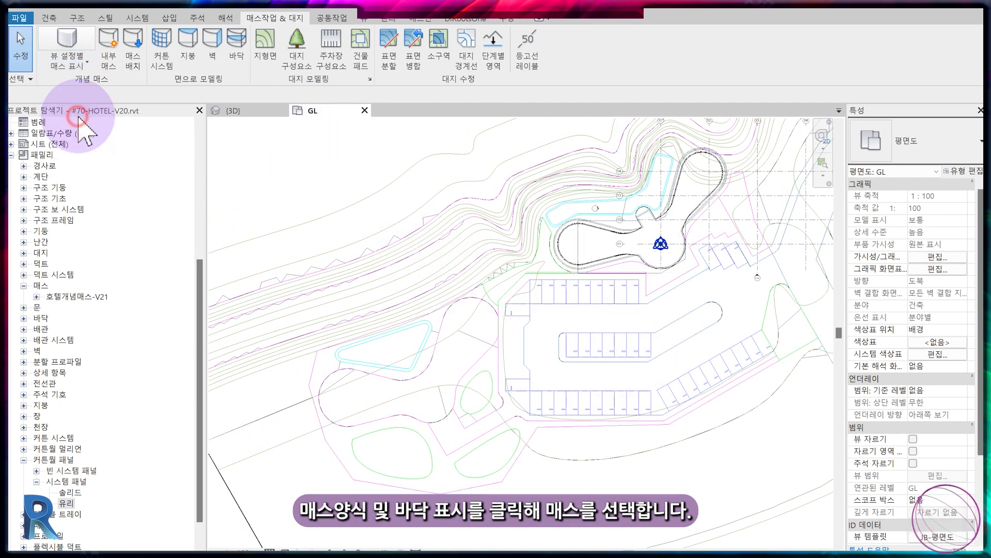
# - Copy the hotel mass 호텔개념매스-V21 from its centre point about 58000 mm southwest into the additional hotel area
pyautogui.click(657, 254)
pyautogui.scroll(2, 657, 255)
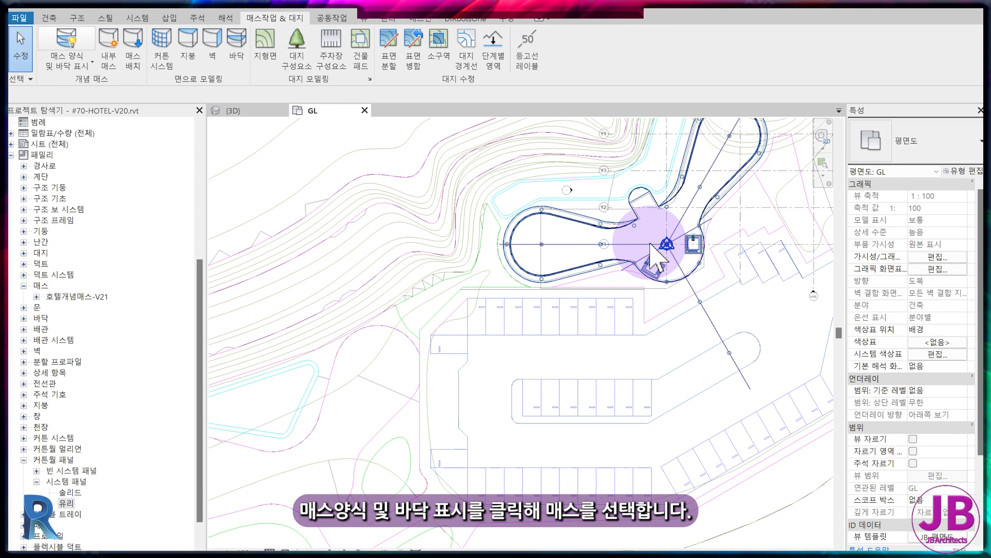
pyautogui.scroll(2, 650, 242)
pyautogui.scroll(2, 678, 247)
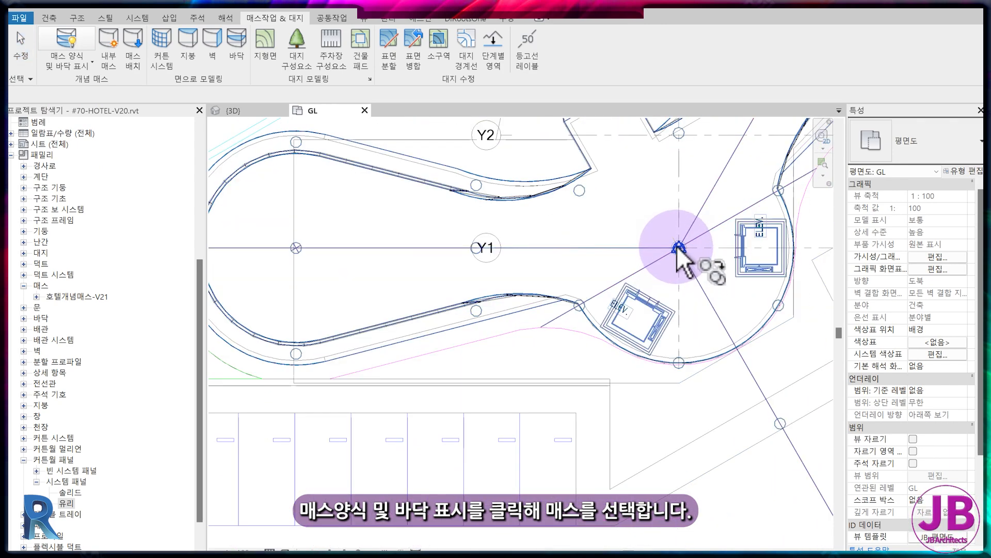
pyautogui.click(677, 247)
pyautogui.press('Return')
pyautogui.click(680, 246)
pyautogui.scroll(-3, 680, 304)
pyautogui.moveTo(359, 453); pyautogui.dragTo(632, 200, button='middle')
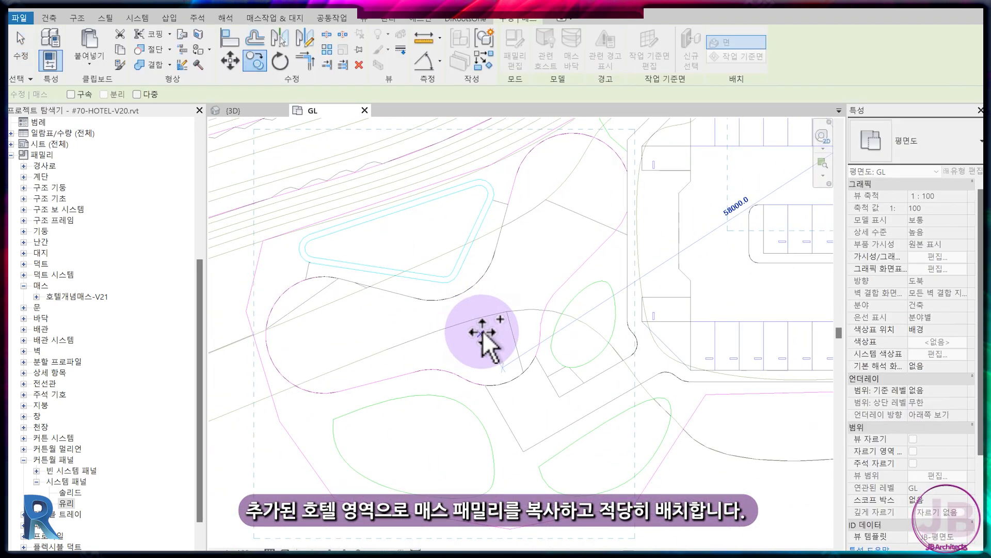
pyautogui.click(482, 333)
pyautogui.scroll(2, 507, 355)
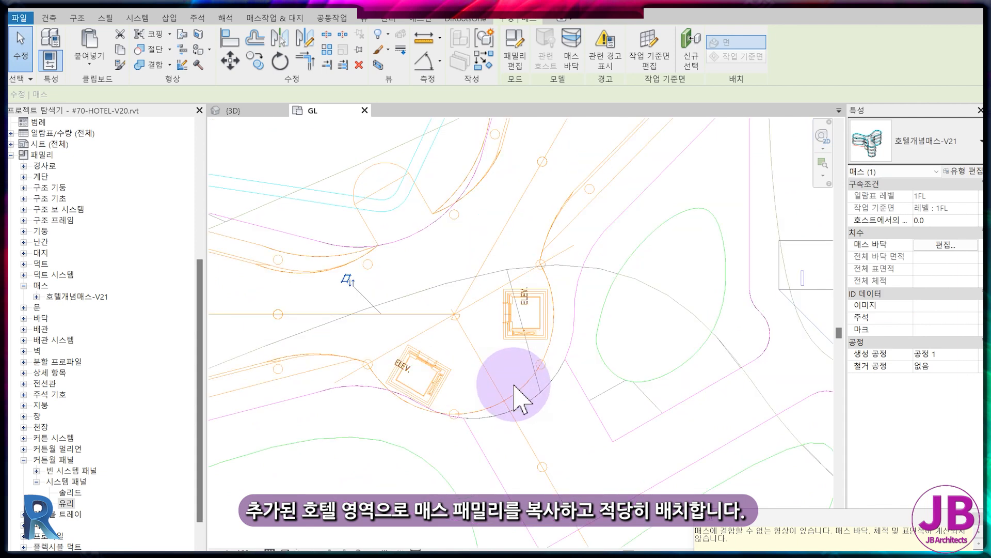
# - Move the copied hotel mass about 1303 mm east to fit the curved outline of the additional hotel area
pyautogui.press('m')
pyautogui.press('v')
pyautogui.click(504, 401)
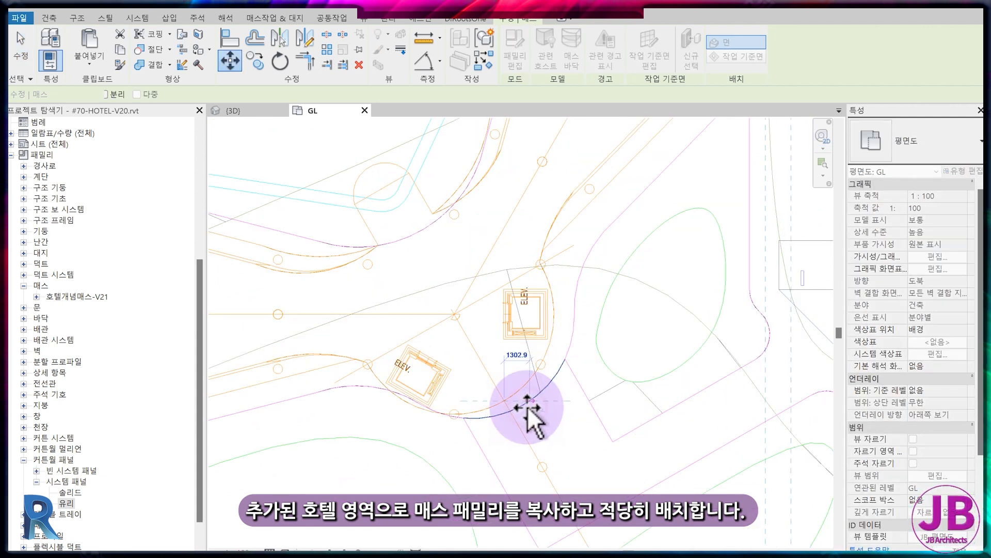
pyautogui.click(527, 408)
pyautogui.scroll(-3, 551, 425)
pyautogui.click(579, 442)
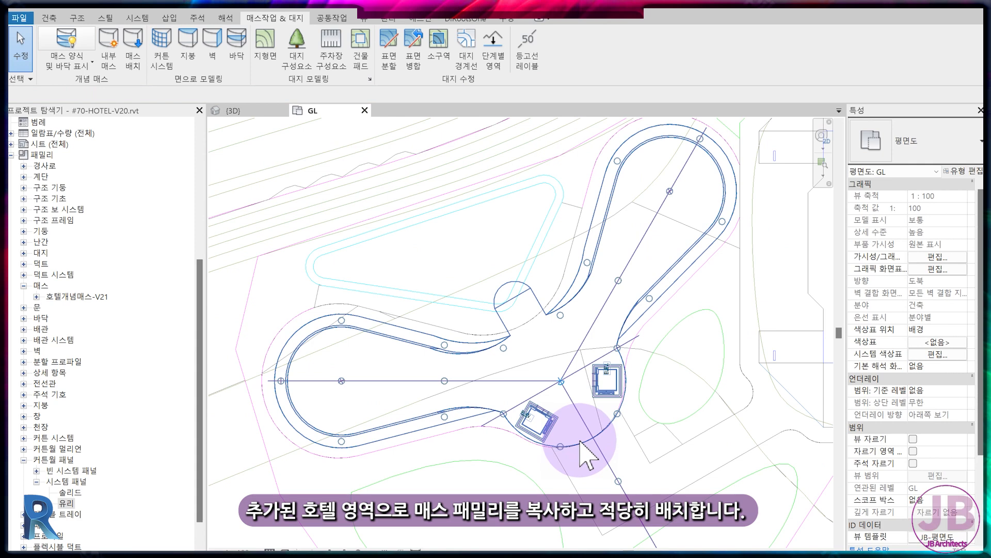
pyautogui.scroll(-2, 574, 442)
# - Examine the placement of the copied hotel mass in the 3D view from another angle
pyautogui.click(232, 111)
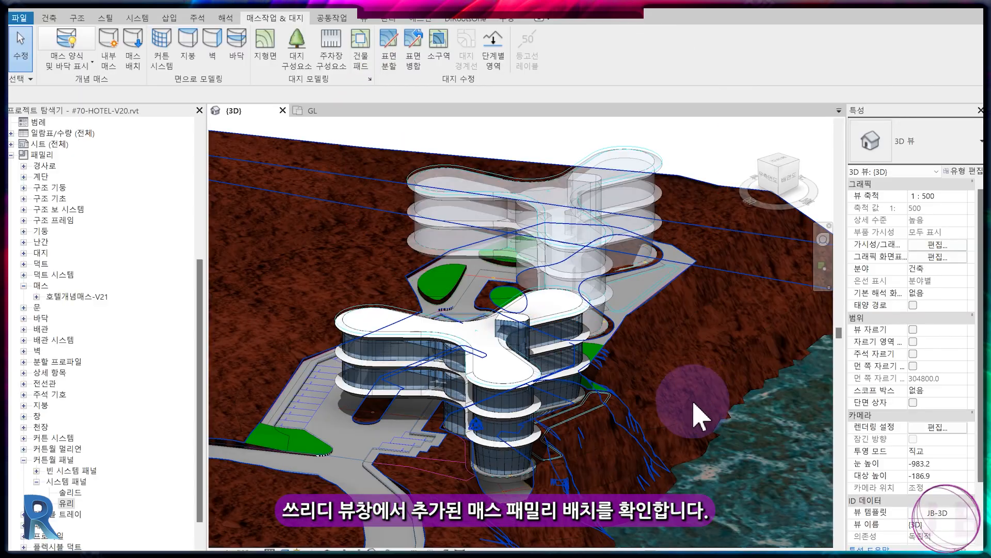
pyautogui.keyDown('shift'); pyautogui.moveTo(719, 432); pyautogui.dragTo(499, 448, button='middle'); pyautogui.keyUp('shift')
pyautogui.scroll(-1, 716, 453)
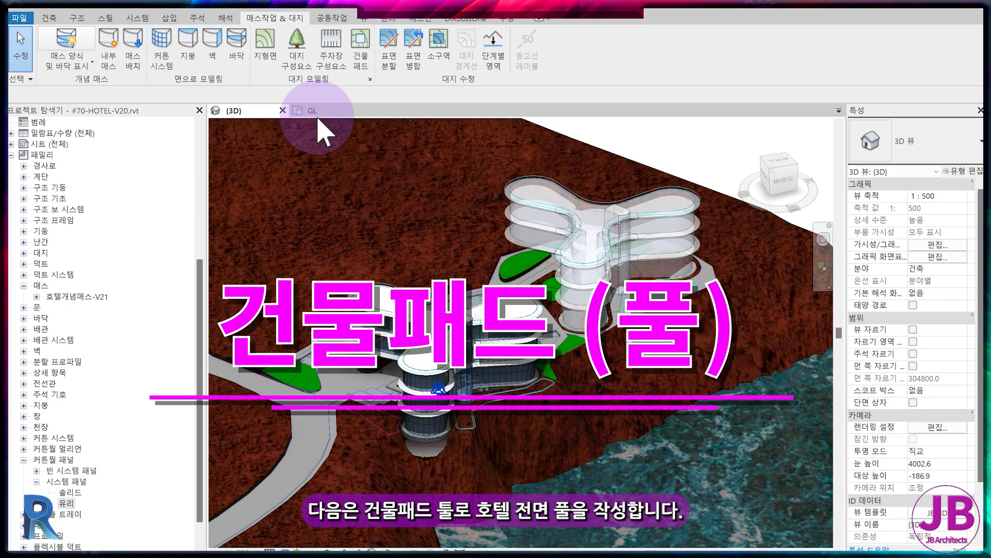
# - In the GL plan view, isolate the category of the linked POOL.dwg drawing in front of the hotel
pyautogui.click(318, 112)
pyautogui.scroll(-3, 521, 367)
pyautogui.moveTo(593, 371); pyautogui.dragTo(367, 527, button='middle')
pyautogui.scroll(2, 514, 330)
pyautogui.click(473, 300)
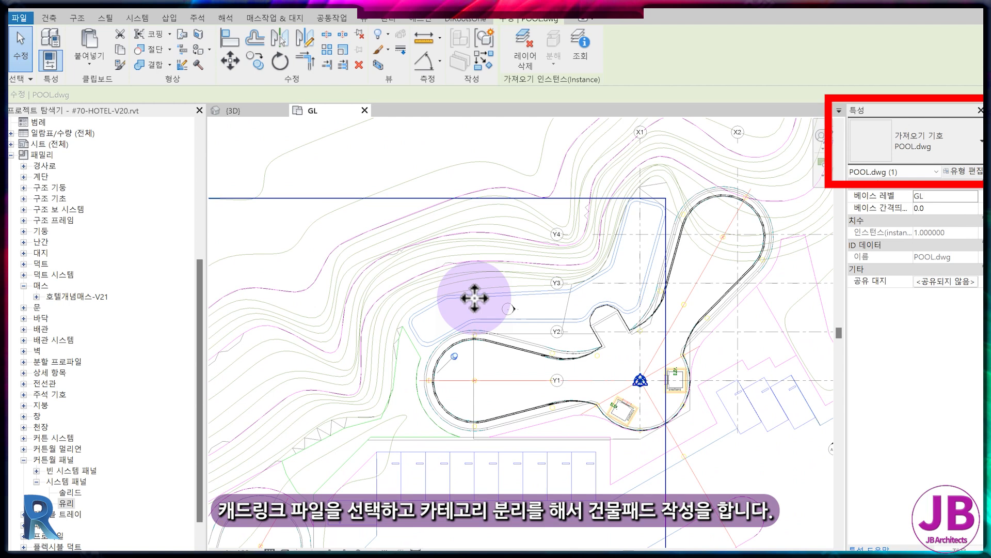
pyautogui.press('i')
pyautogui.press('c')
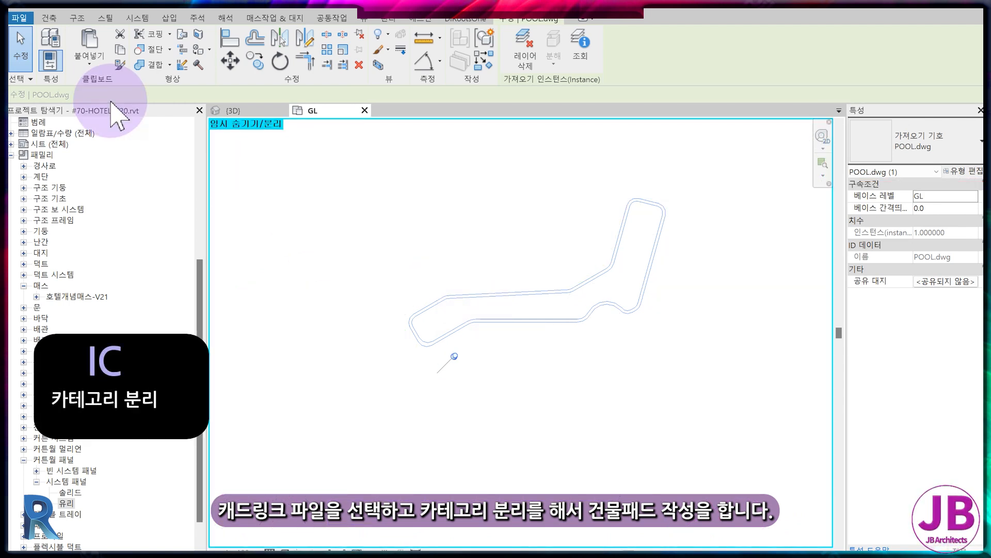
# - Create a building pad on level GL by picking the outer outline chain of the hotel's front pool
pyautogui.click(276, 17)
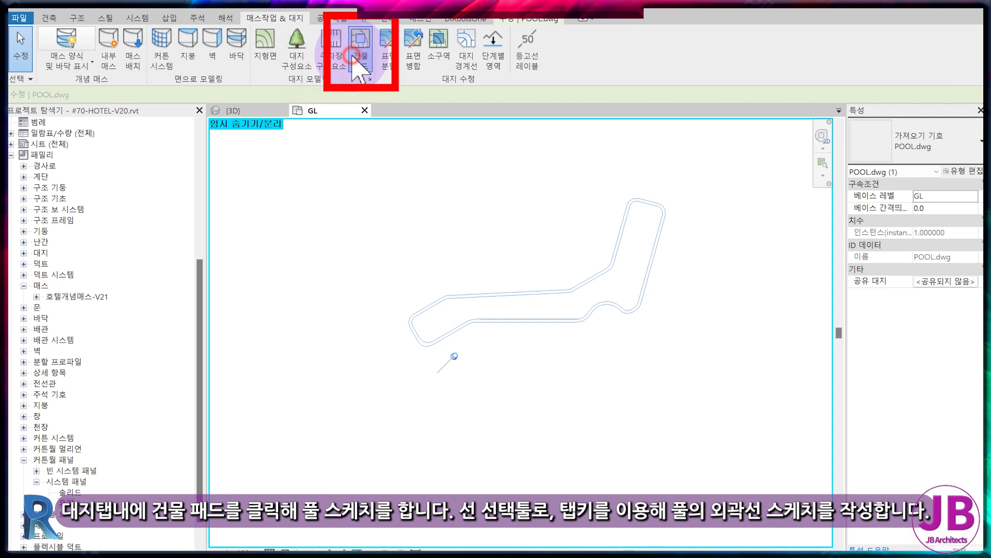
pyautogui.click(357, 58)
pyautogui.click(627, 63)
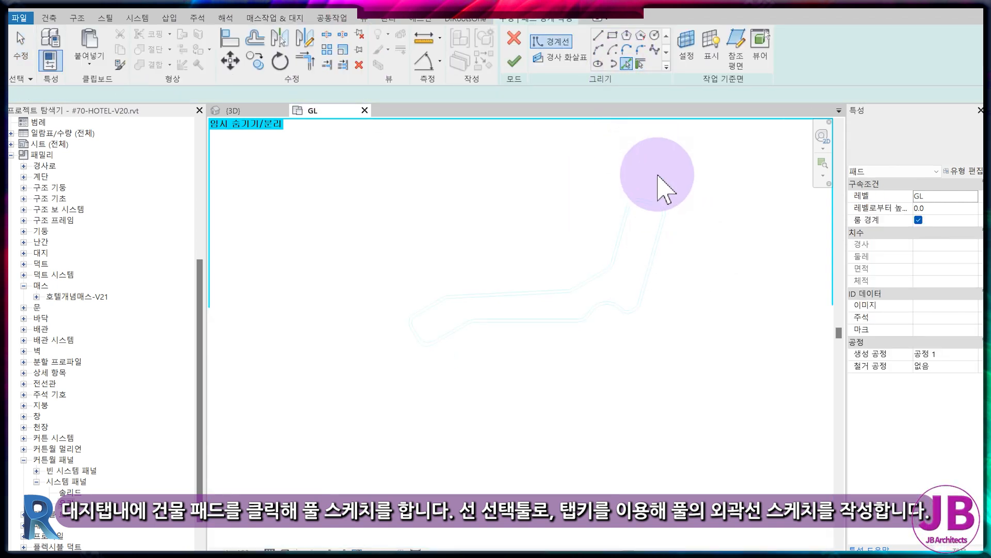
pyautogui.scroll(2, 651, 286)
pyautogui.click(640, 274)
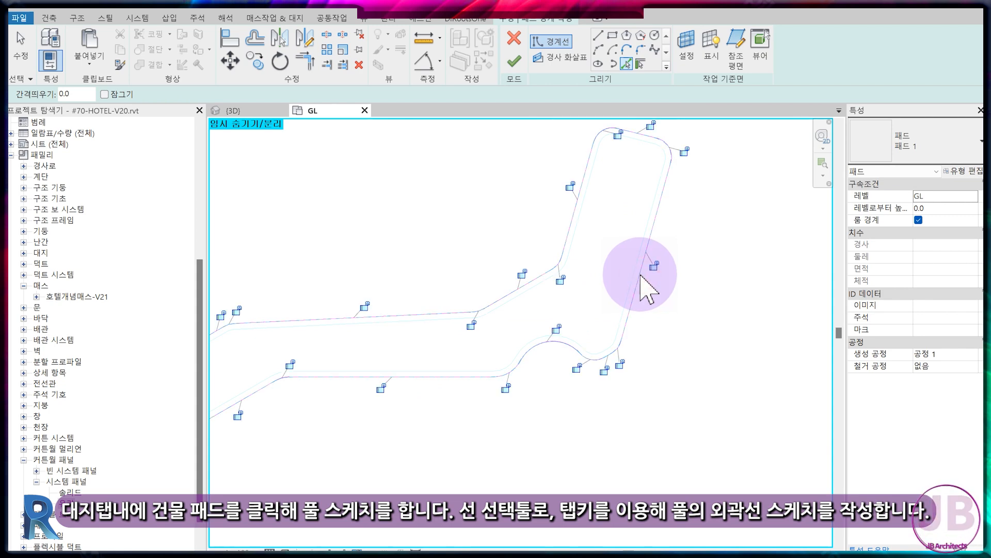
pyautogui.click(514, 61)
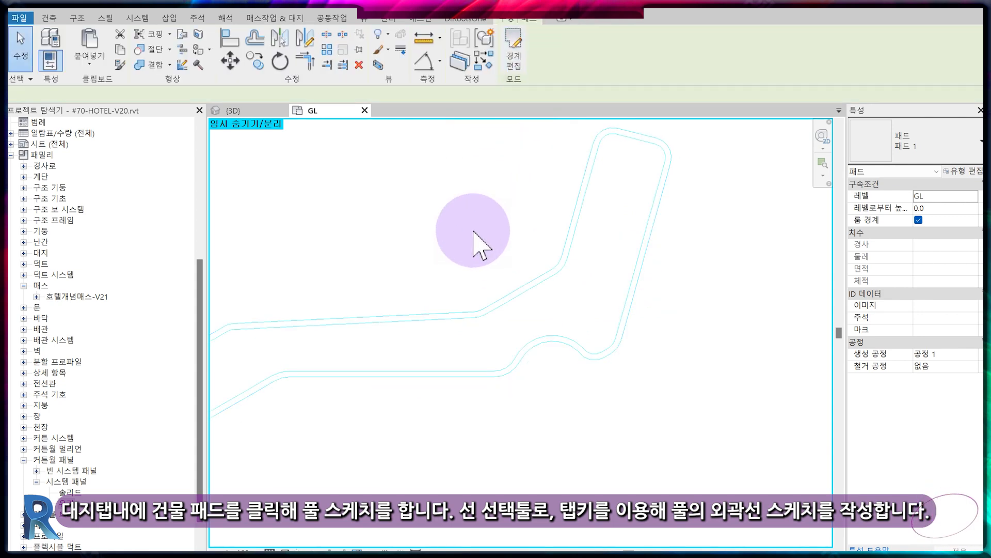
# - In the 3D view, change the new pool pad's type to 버림콘크리트 and set its height offset from level to -1500
pyautogui.click(246, 113)
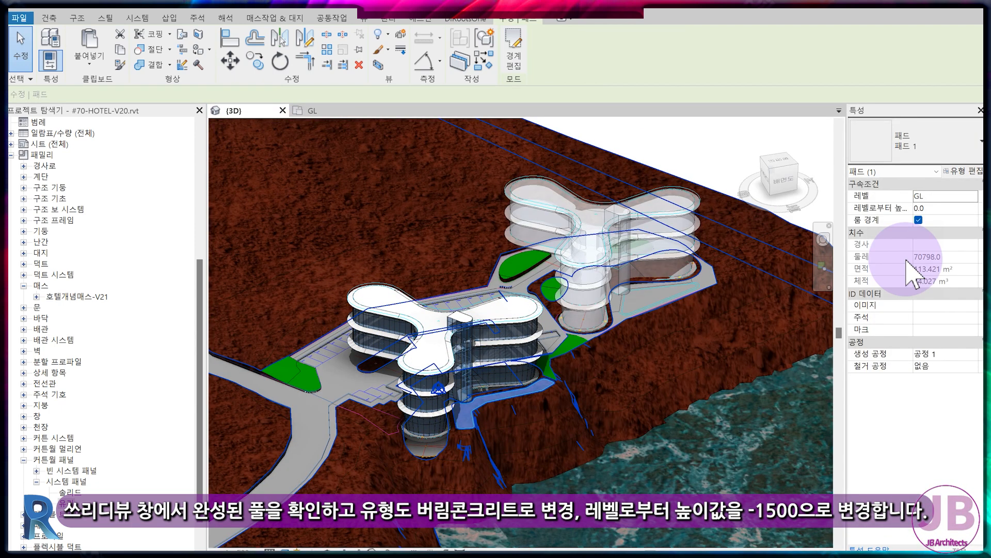
pyautogui.click(954, 209)
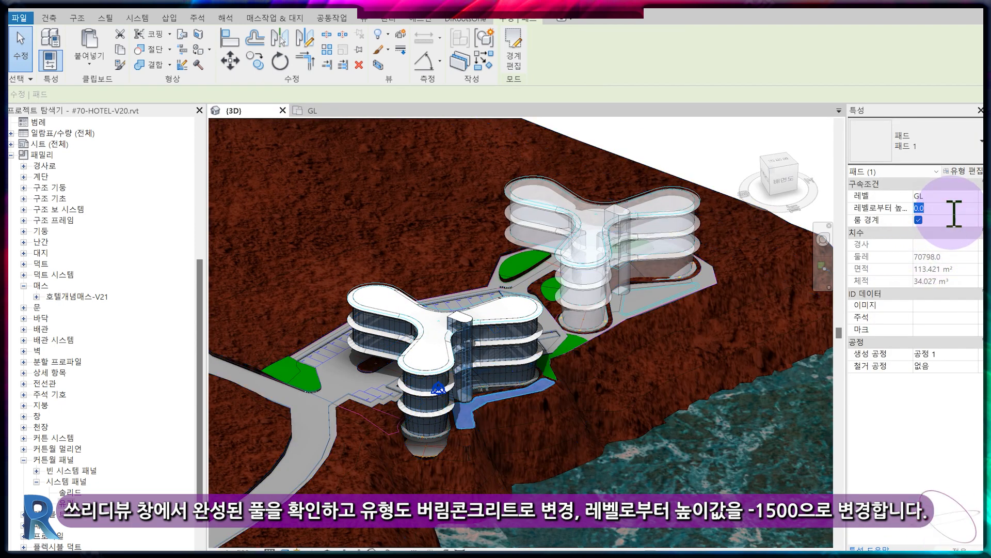
pyautogui.scroll(5, 483, 376)
pyautogui.click(938, 148)
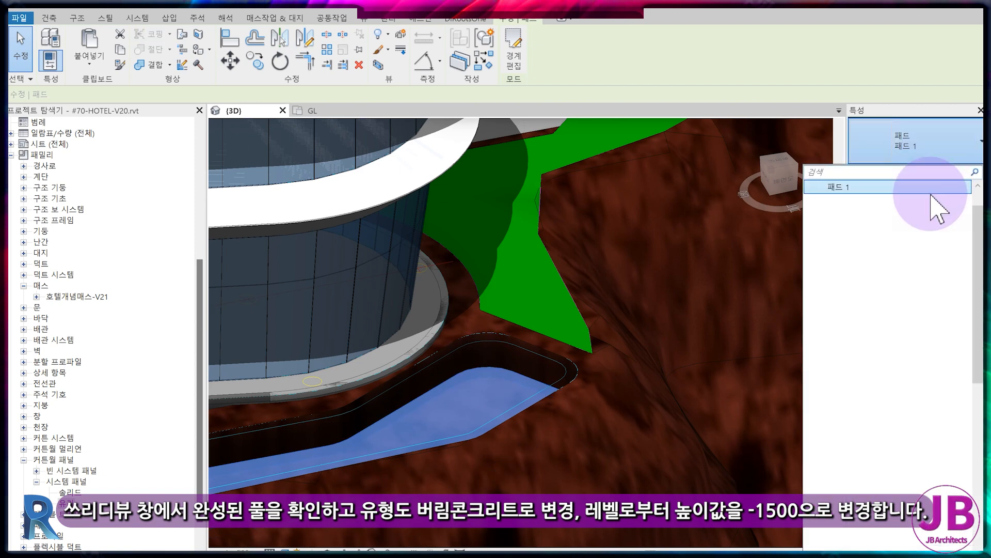
pyautogui.click(933, 204)
pyautogui.click(956, 209)
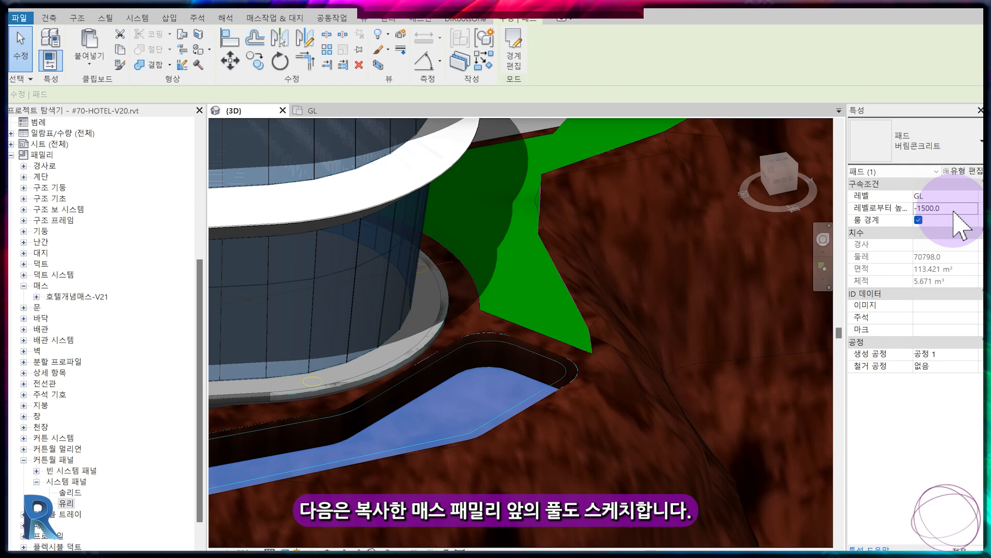
# - Reset the temporary hide/isolate in the GL plan view so all drawings show again
pyautogui.click(315, 111)
pyautogui.click(487, 262)
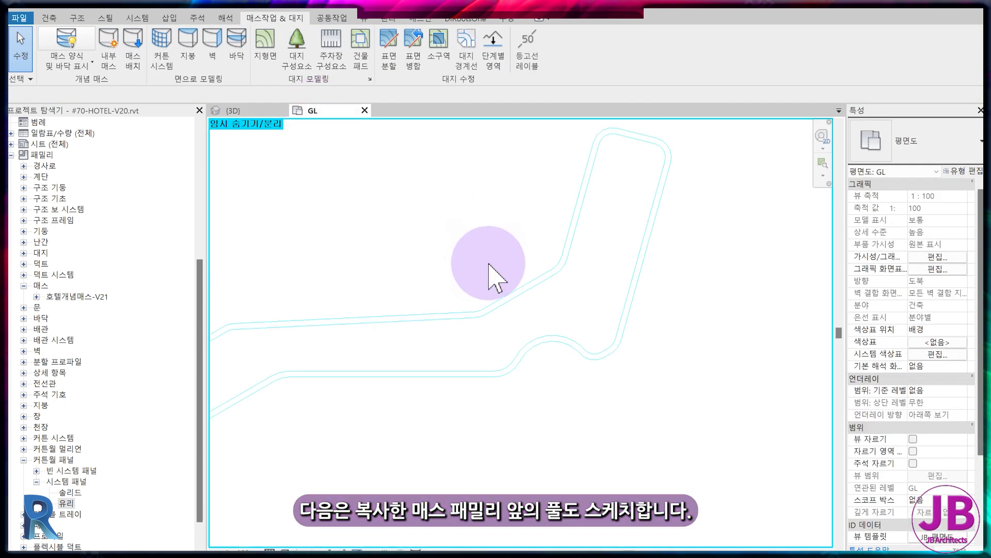
pyautogui.press('h')
pyautogui.press('r')
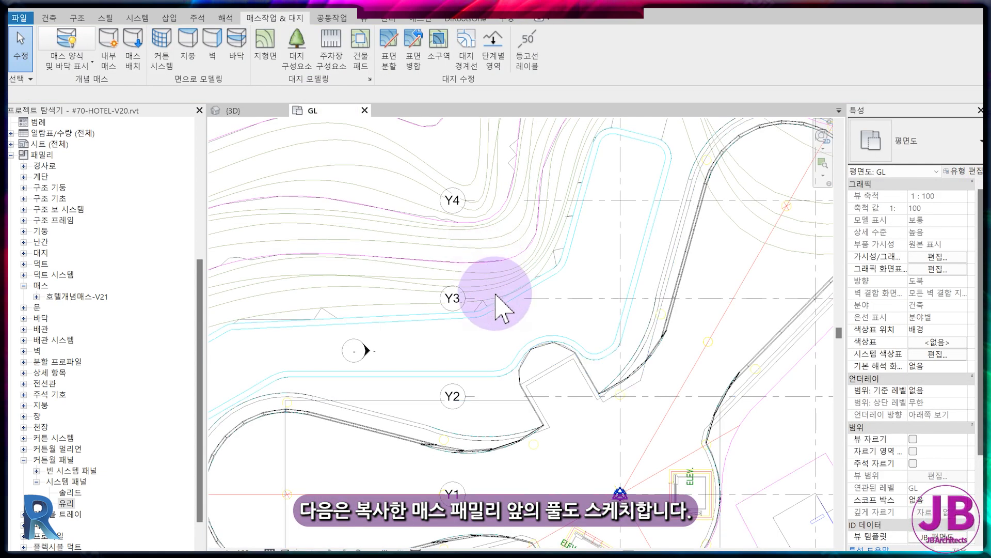
# - Isolate the POOL.dwg link's category in the GL plan around the triangular pool in front of the copied hotel mass
pyautogui.scroll(-2, 505, 327)
pyautogui.scroll(-2, 398, 418)
pyautogui.moveTo(393, 426); pyautogui.dragTo(718, 309, button='middle')
pyautogui.scroll(-2, 717, 310)
pyautogui.scroll(4, 571, 434)
pyautogui.click(266, 111)
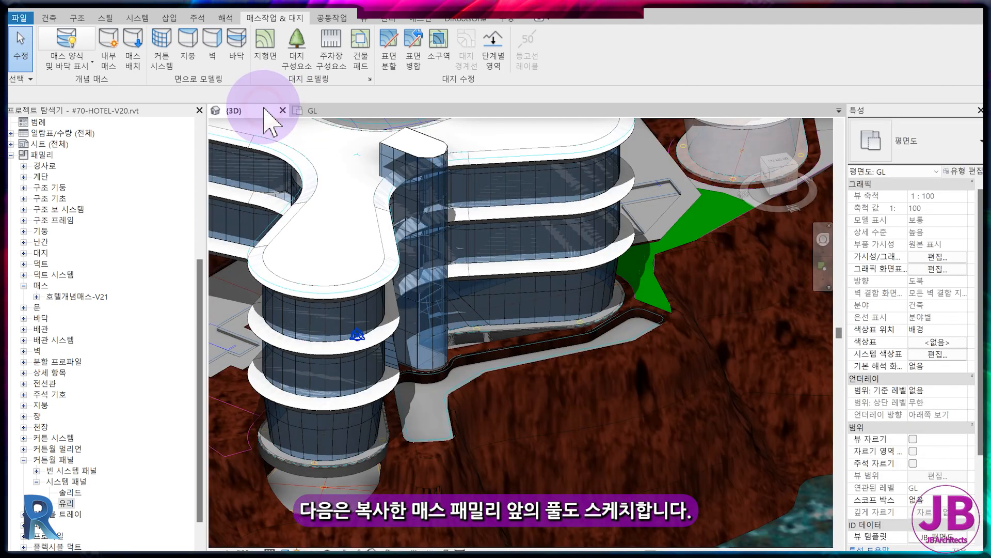
pyautogui.scroll(3, 686, 282)
pyautogui.click(311, 110)
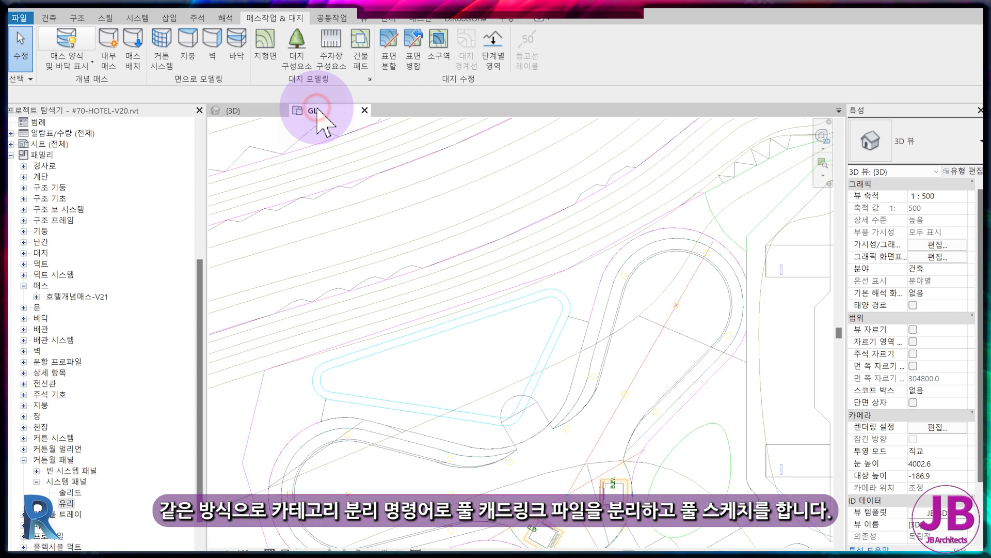
pyautogui.click(514, 309)
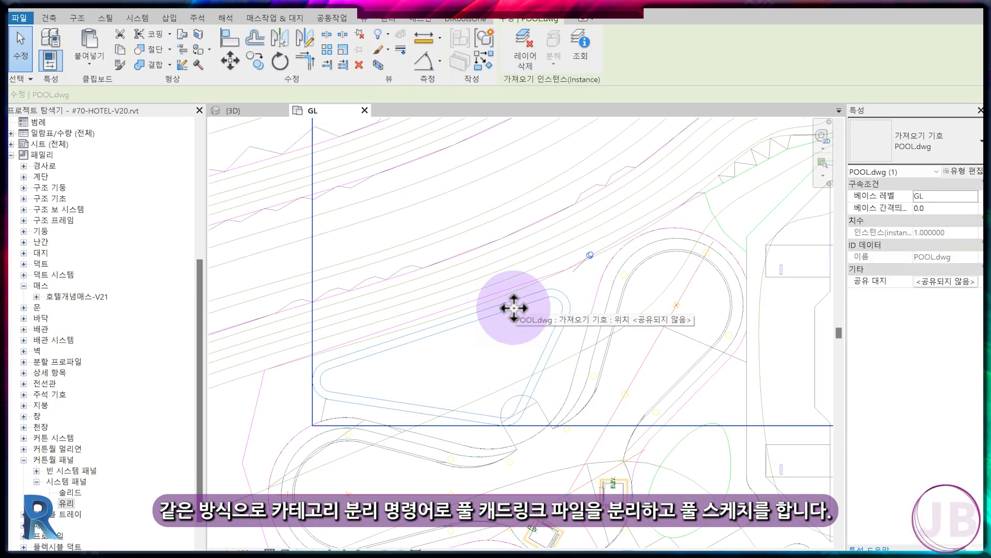
pyautogui.press('i')
pyautogui.press('c')
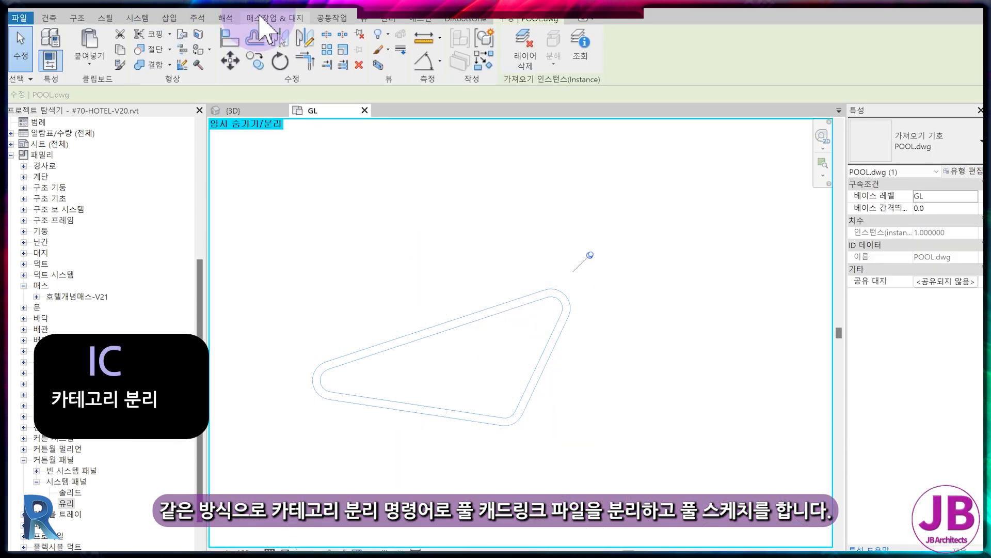
# - Create a building pad on level GL from the outer outline chain of the triangular pool
pyautogui.click(269, 18)
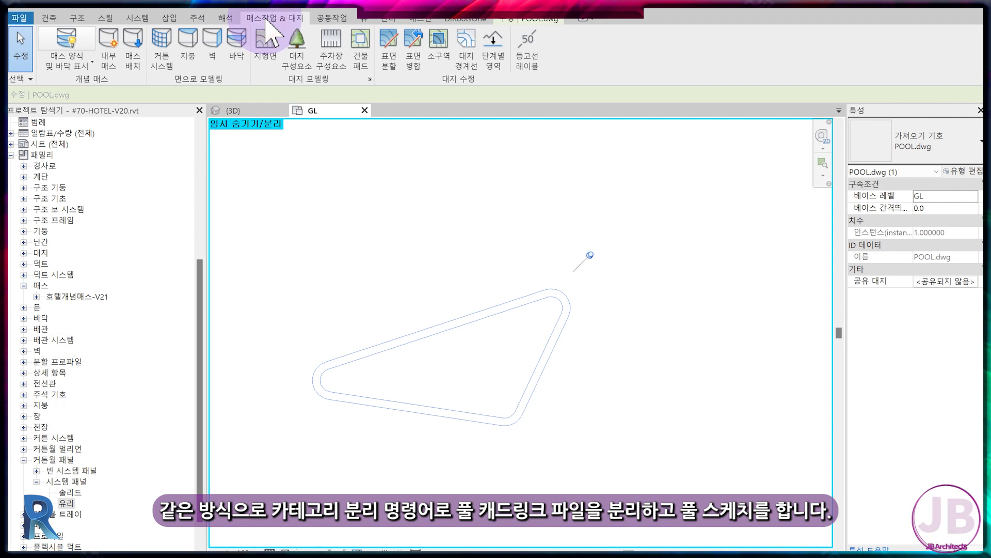
pyautogui.click(360, 51)
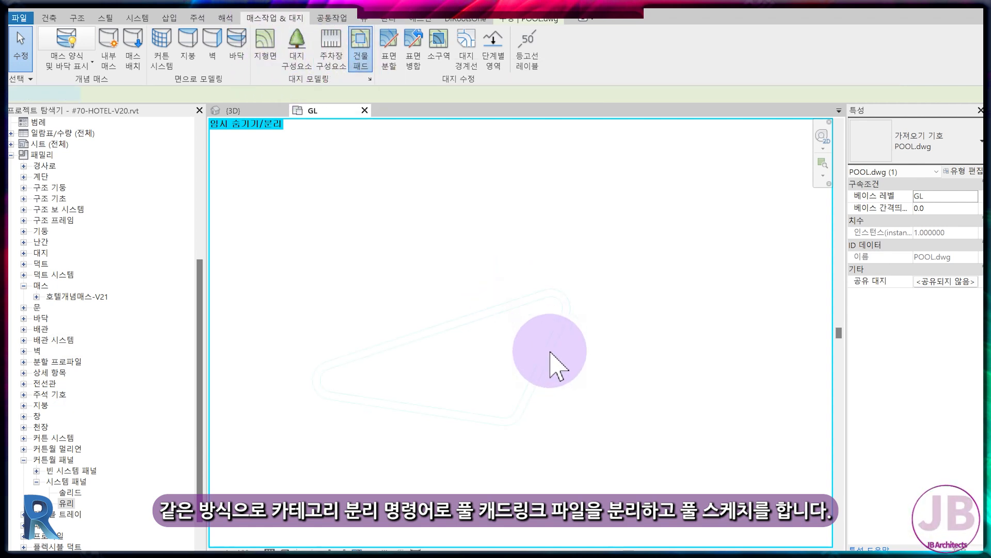
pyautogui.click(626, 64)
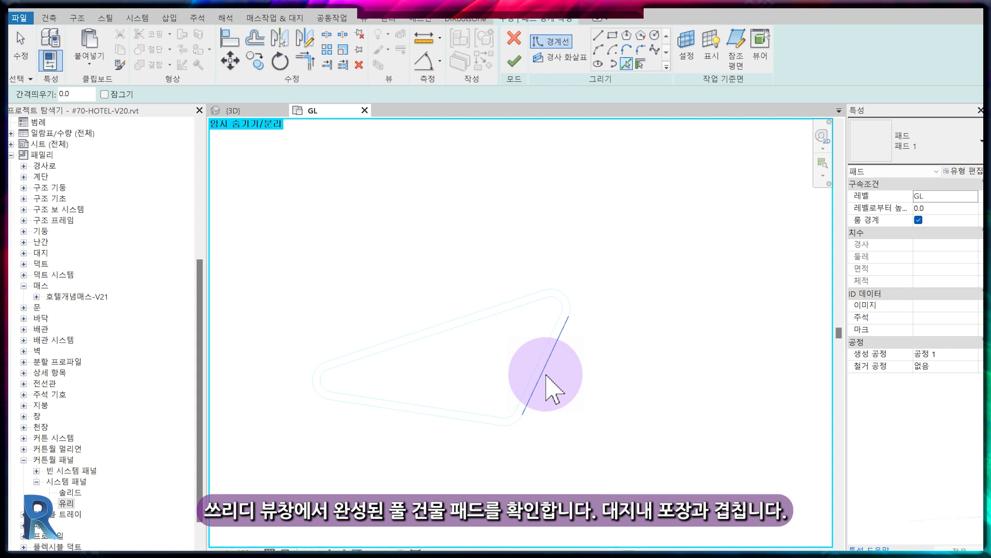
pyautogui.press('Tab')
pyautogui.click(554, 388)
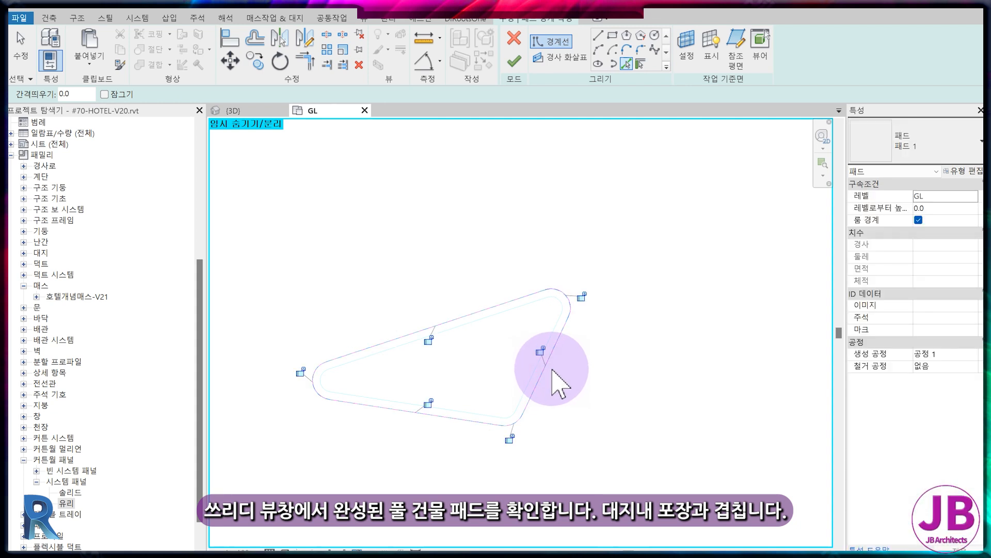
pyautogui.click(514, 62)
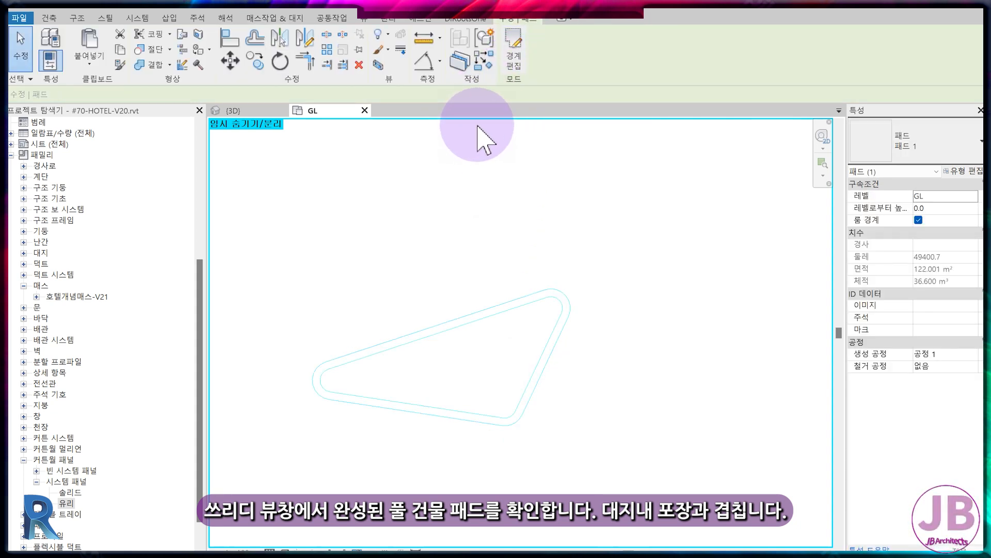
# - Set the triangular pool pad's height offset from level to -1500 in the 3D view
pyautogui.click(260, 107)
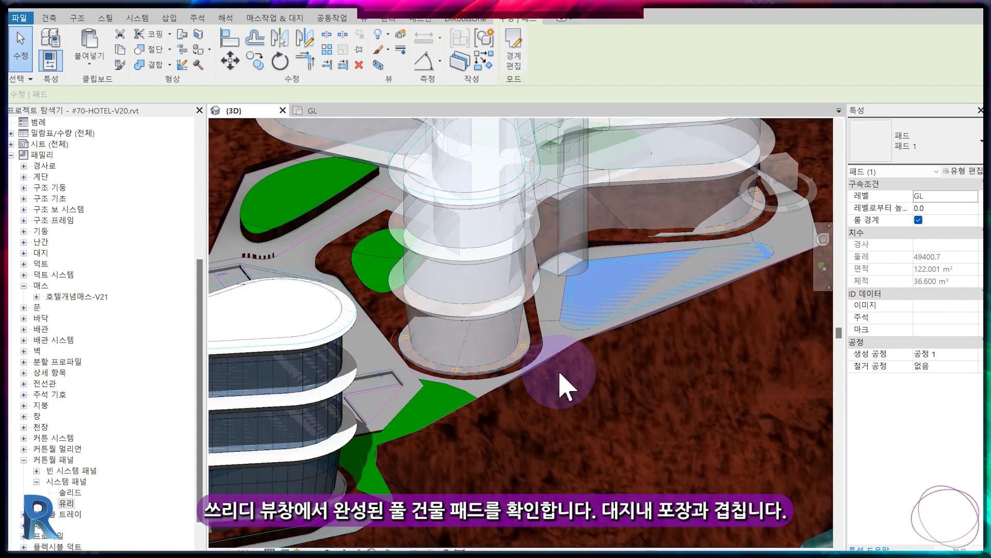
pyautogui.press('Escape')
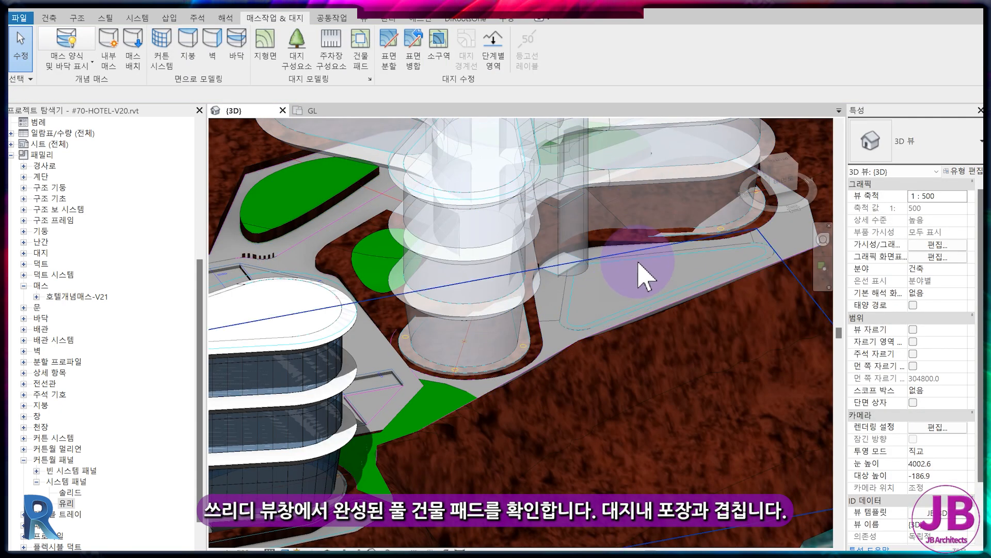
pyautogui.click(644, 268)
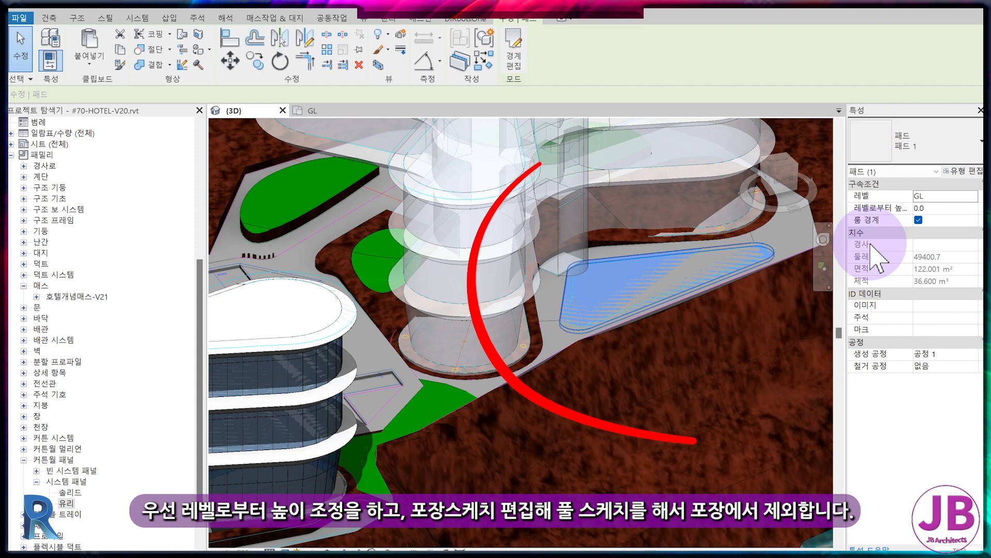
pyautogui.click(964, 208)
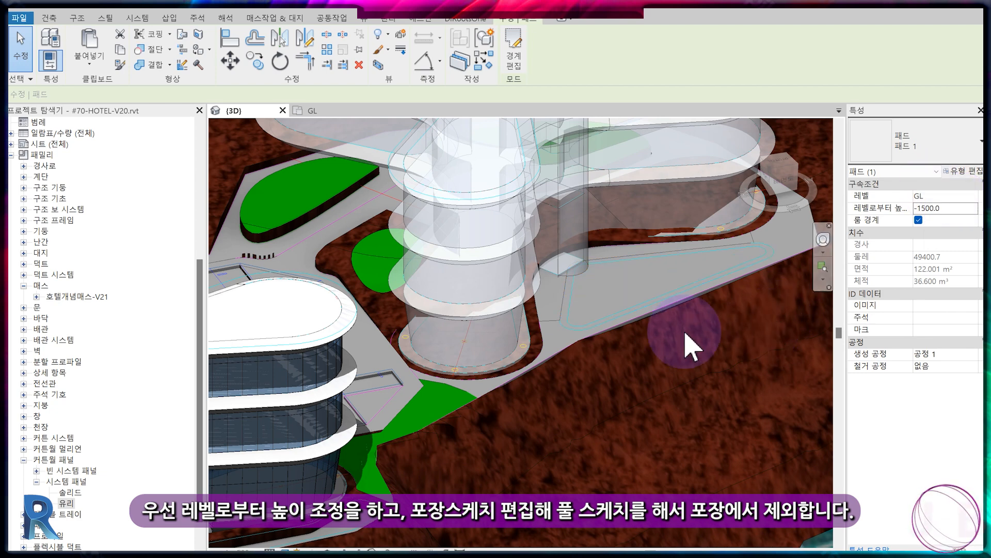
pyautogui.press('Escape')
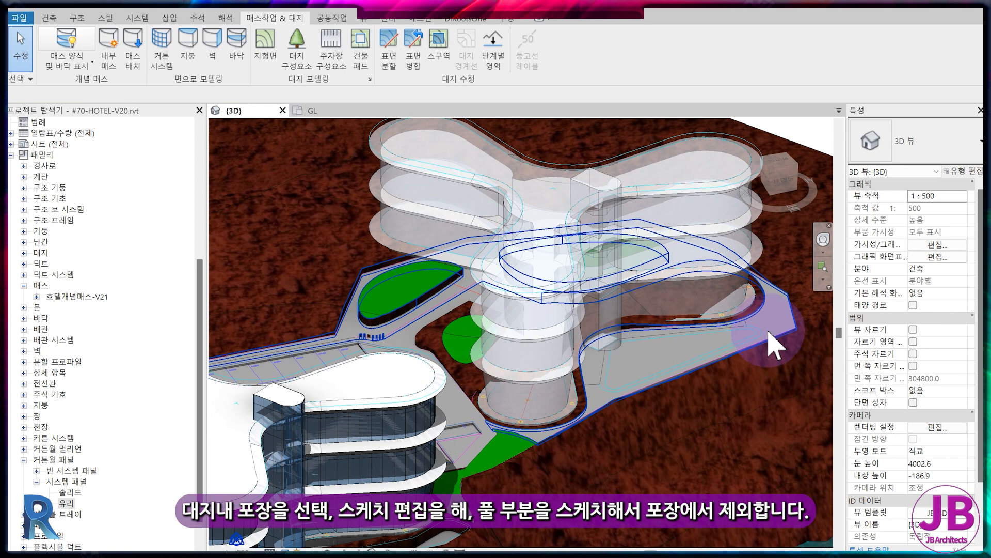
# - Edit the site paving pad's boundary in the GL plan, adding the triangular pool's outer outline to cut the pool out
pyautogui.click(763, 312)
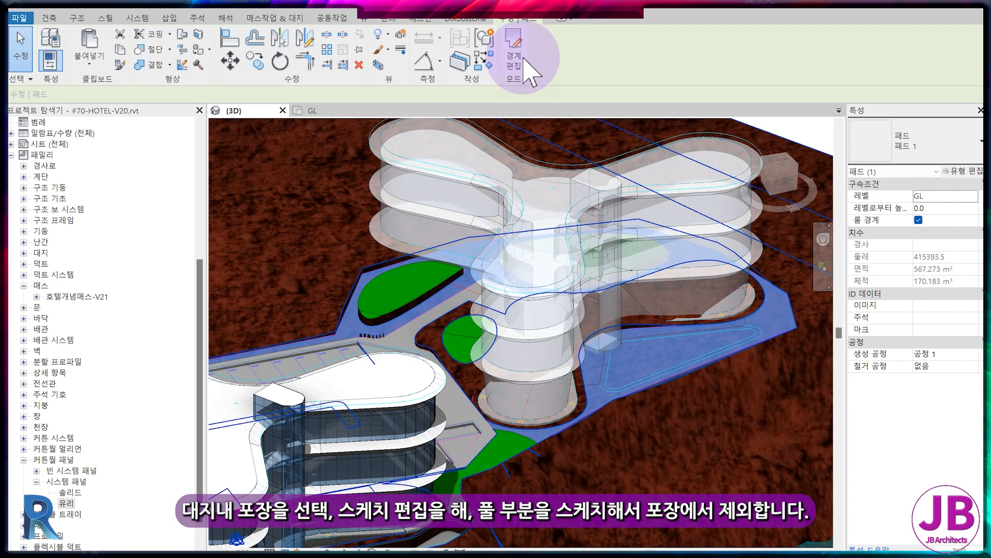
pyautogui.click(514, 51)
pyautogui.click(336, 111)
pyautogui.scroll(-3, 600, 297)
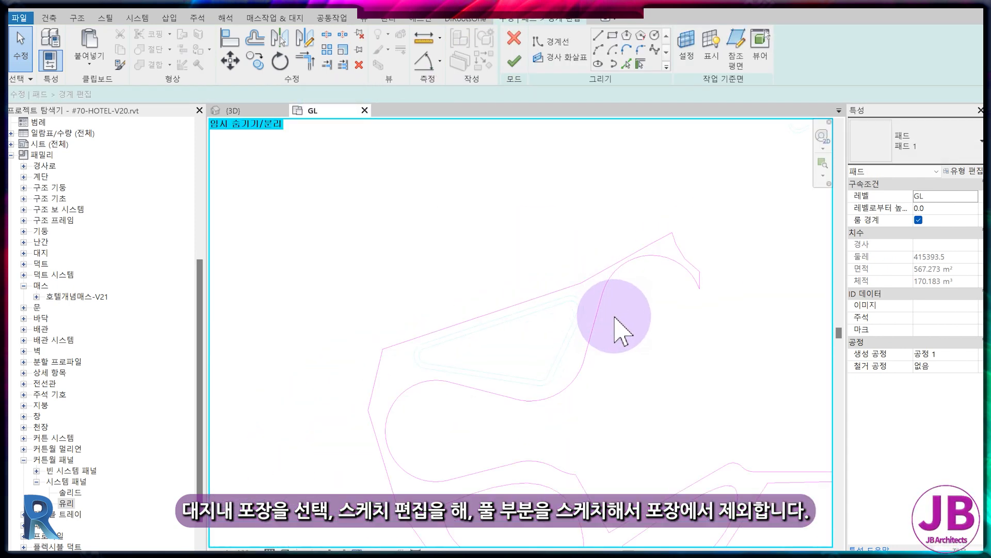
pyautogui.scroll(3, 570, 345)
pyautogui.click(626, 63)
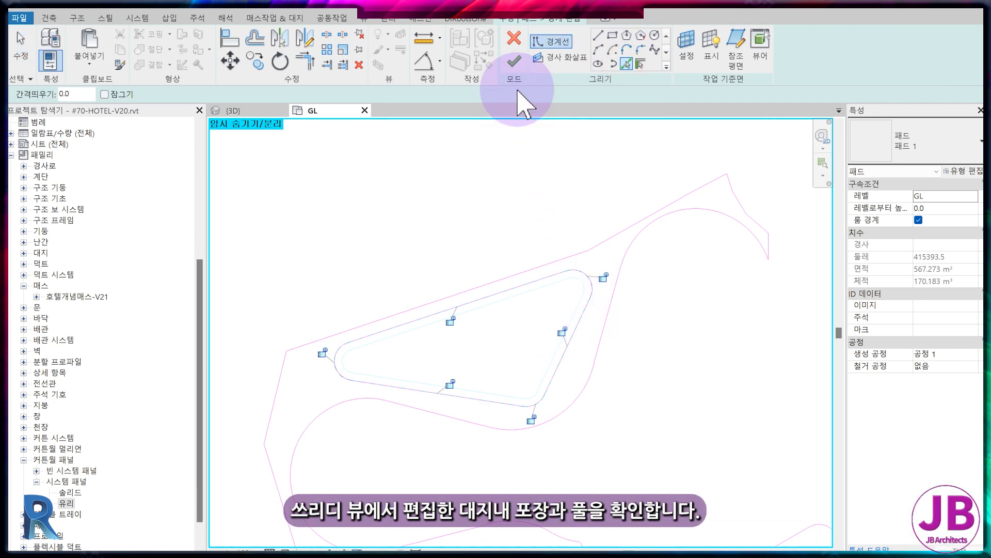
pyautogui.click(515, 63)
# - Reset the GL plan's temporary isolation and clear the paving pad selection
pyautogui.press('h')
pyautogui.press('r')
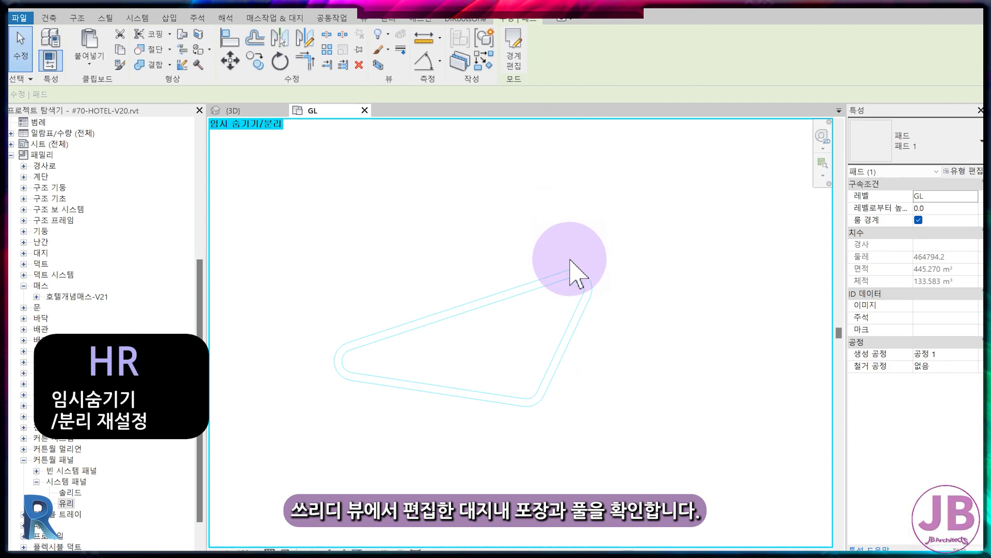
pyautogui.press('Escape')
# - Change the site paving pad around the triangular pool to type 버림콘크리트 in the 3D view
pyautogui.click(231, 111)
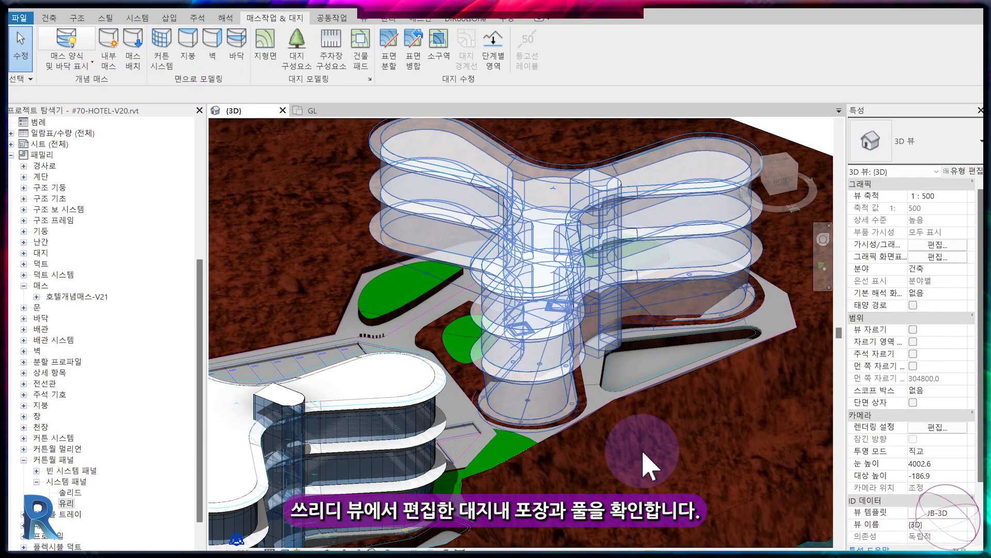
pyautogui.scroll(4, 766, 403)
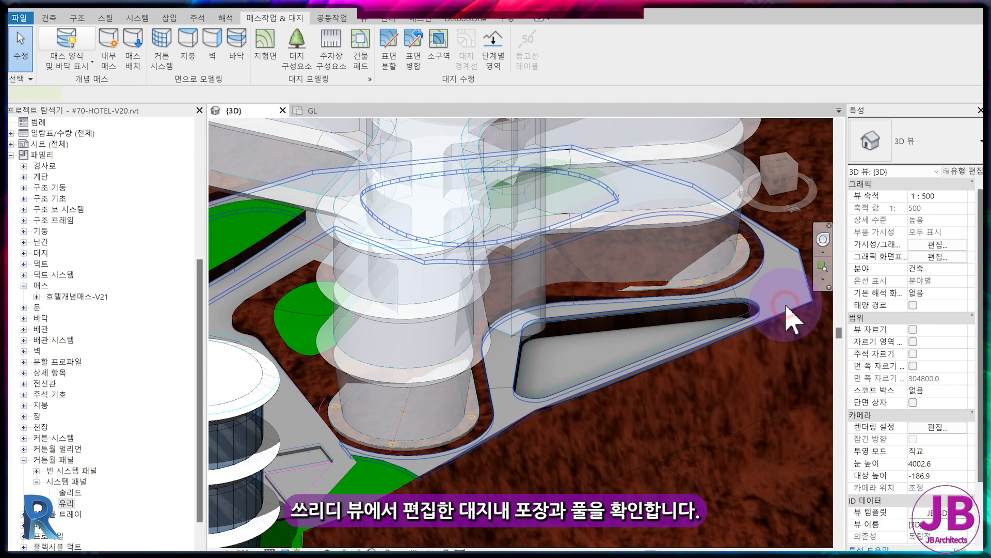
pyautogui.click(786, 306)
pyautogui.click(968, 150)
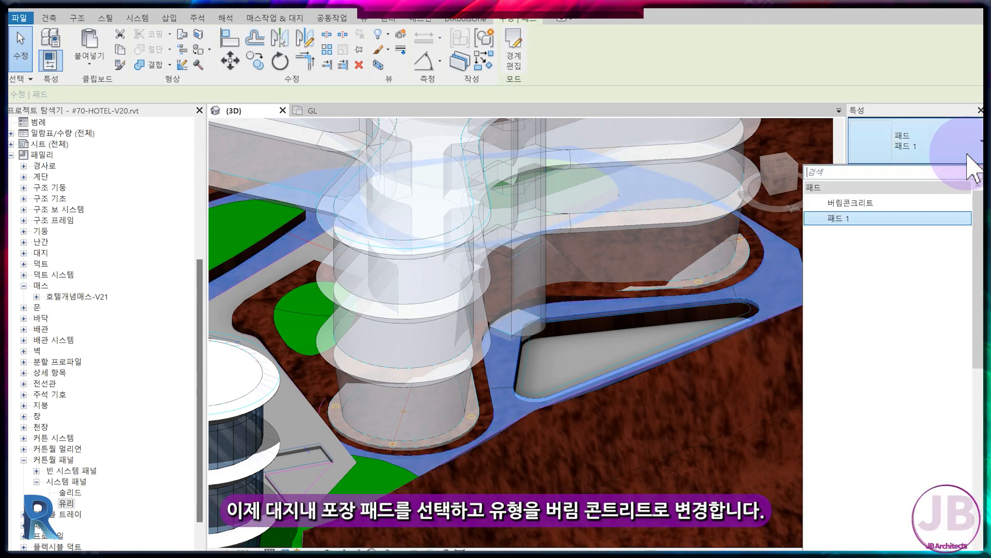
pyautogui.click(934, 203)
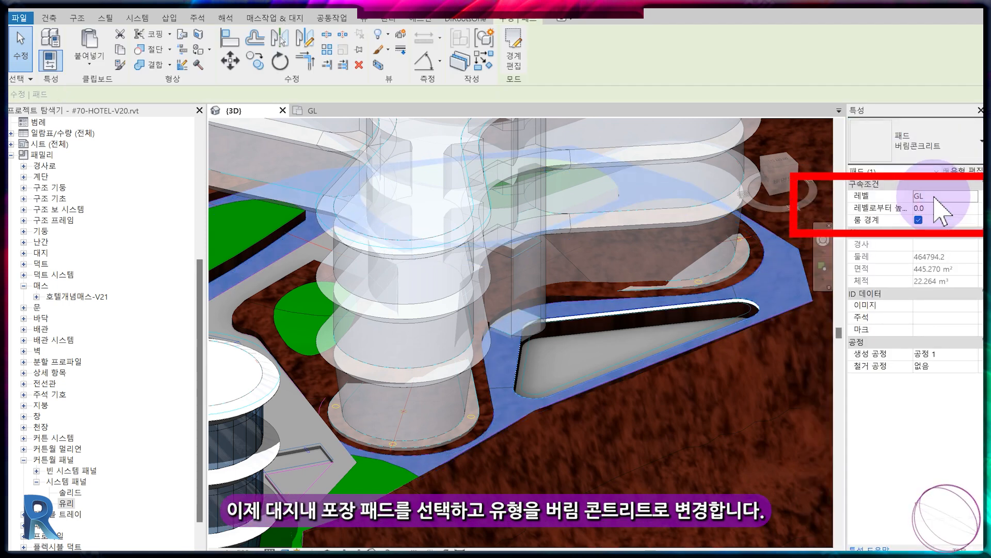
pyautogui.press('Escape')
pyautogui.click(750, 296)
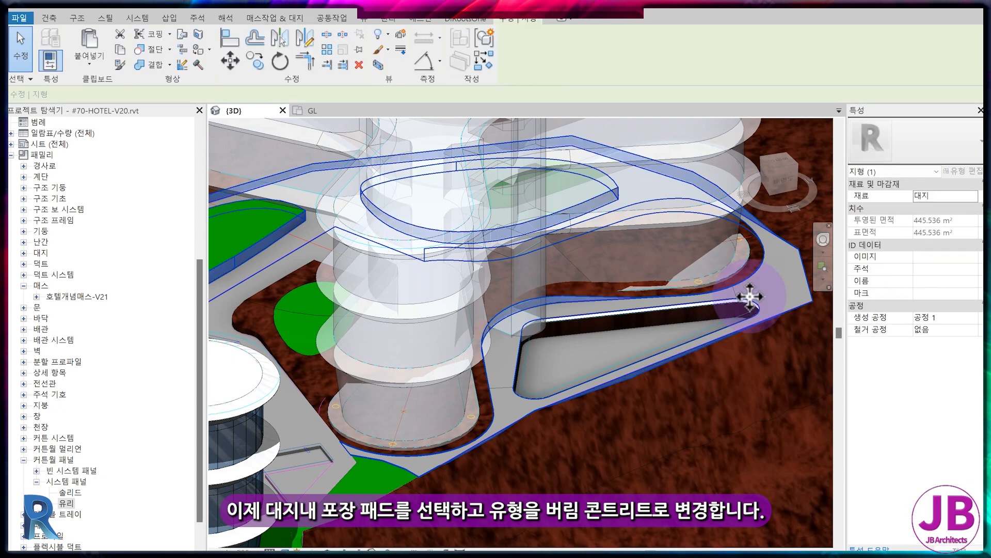
pyautogui.scroll(-4, 631, 385)
pyautogui.press('Escape')
pyautogui.moveTo(560, 445); pyautogui.dragTo(728, 376, button='middle')
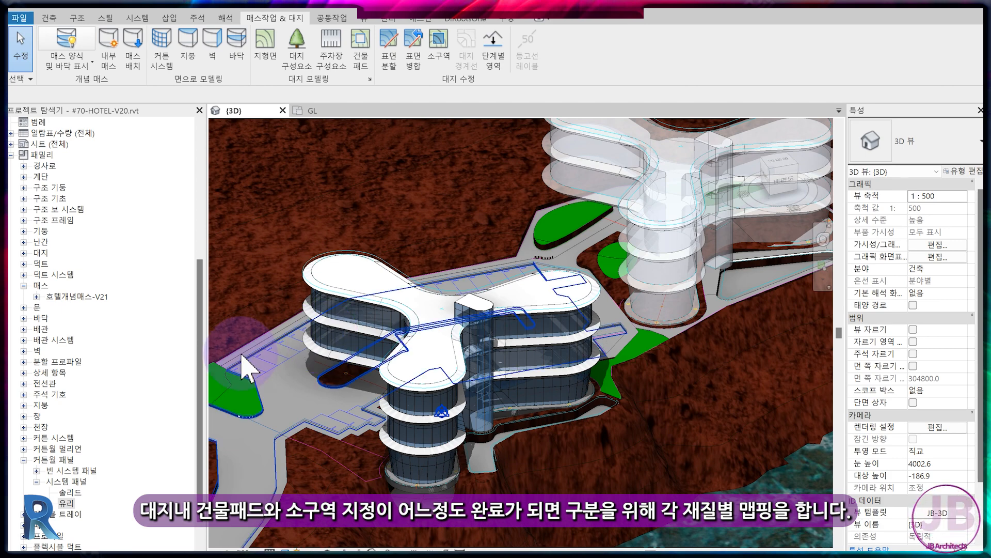
# - Duplicate the 버림콘크리트 pad type as 인도 for the sidewalk pad along the parking area
pyautogui.scroll(4, 258, 356)
pyautogui.scroll(6, 279, 351)
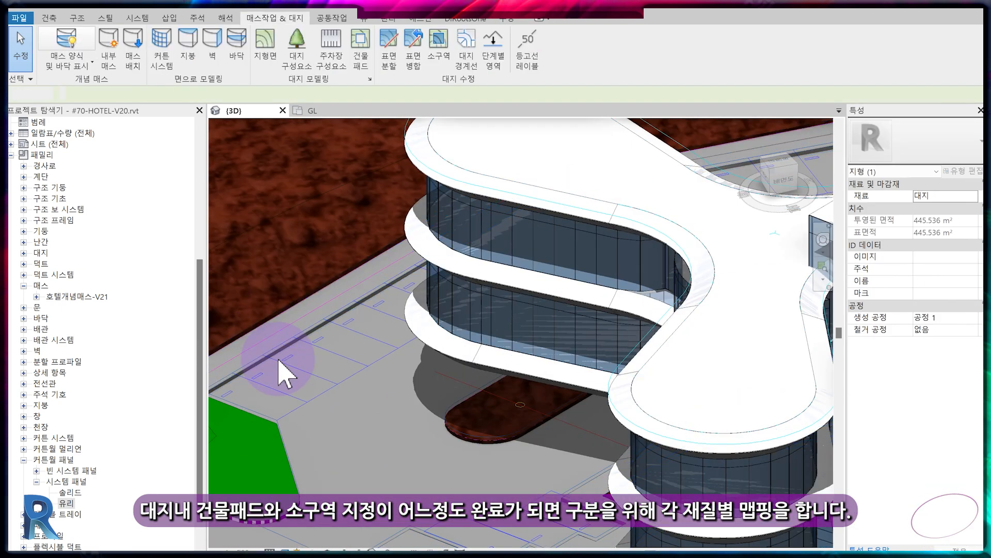
pyautogui.click(291, 336)
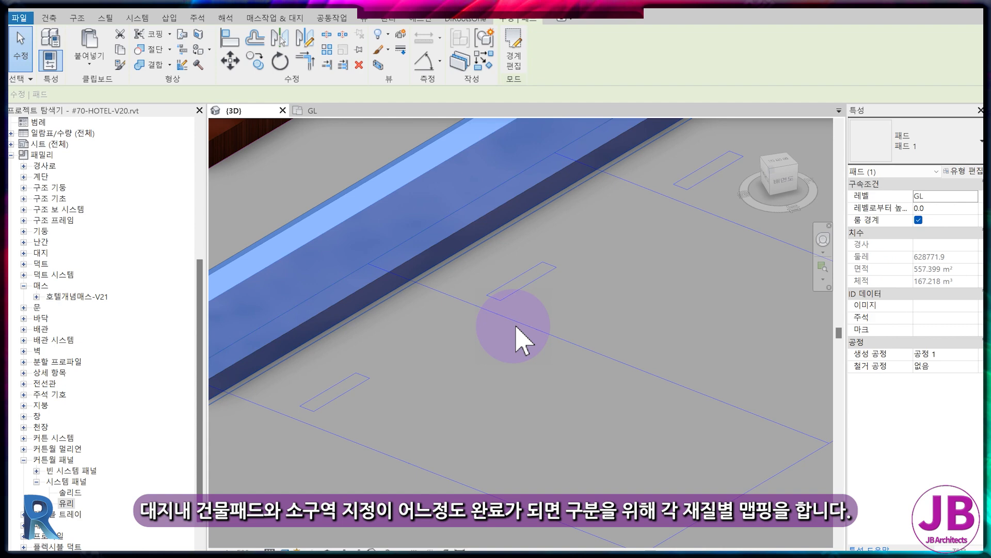
pyautogui.click(961, 171)
pyautogui.click(432, 142)
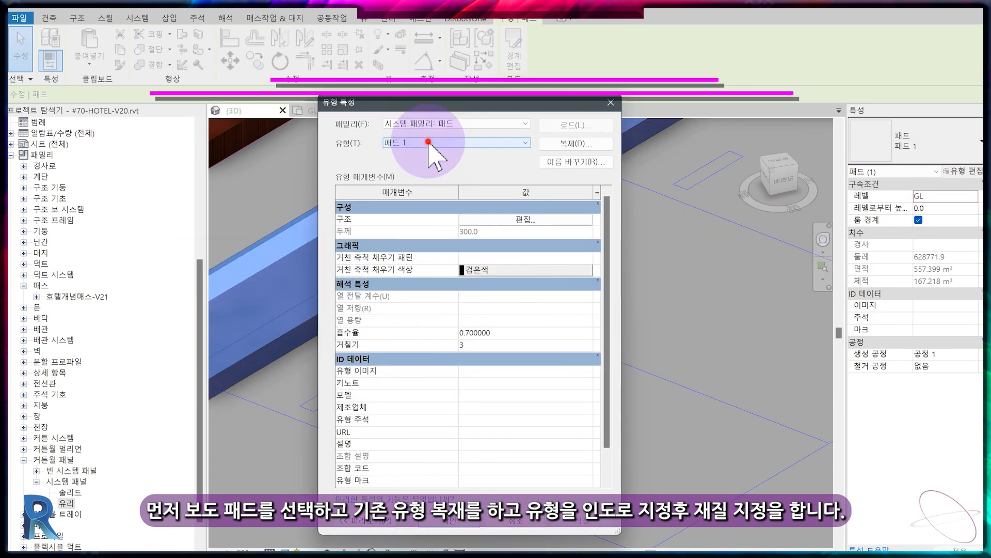
pyautogui.click(436, 154)
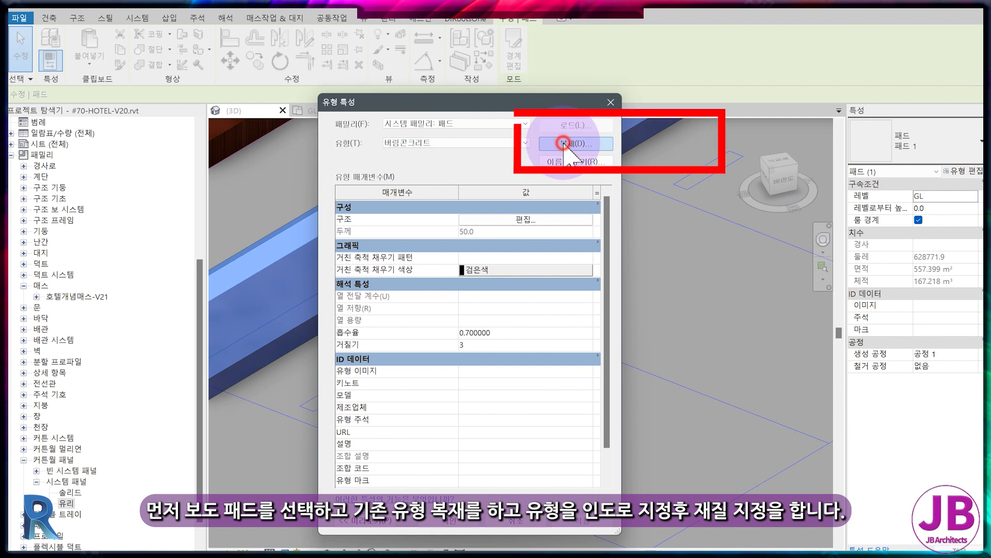
pyautogui.click(564, 144)
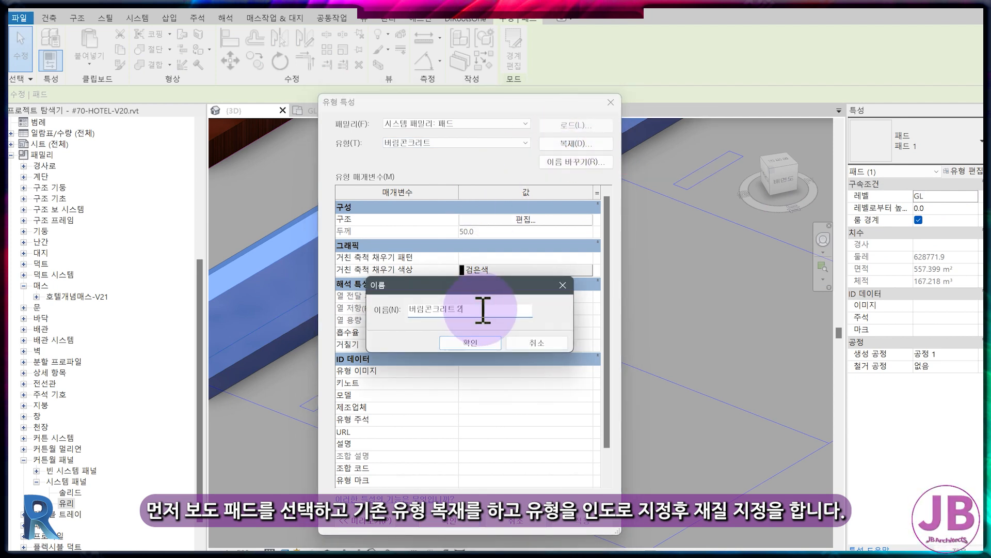
pyautogui.write('인도')
pyautogui.press('Return')
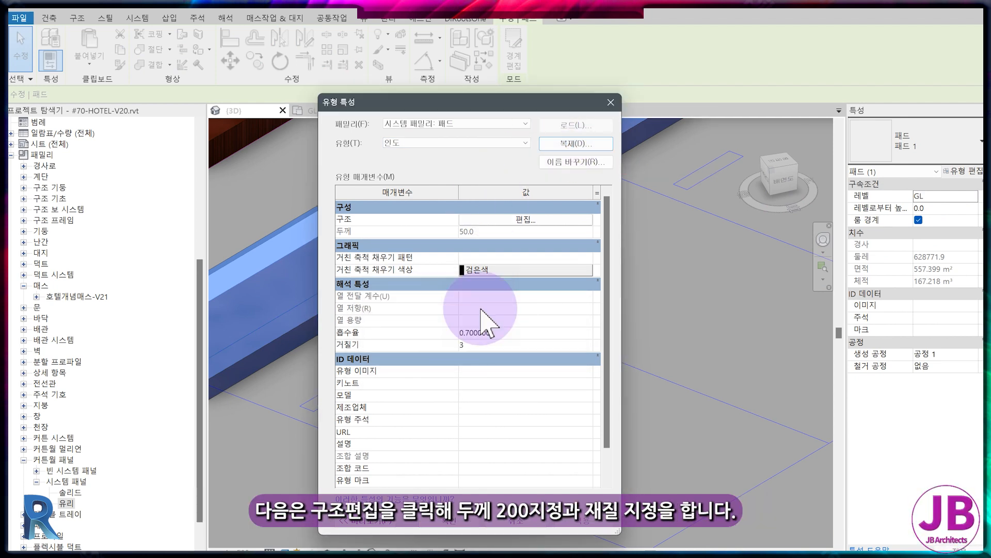
# - Set the 인도 type's structure layer thickness to 200 and duplicate material #JB-조경 as #JB-인도 for it
pyautogui.click(503, 219)
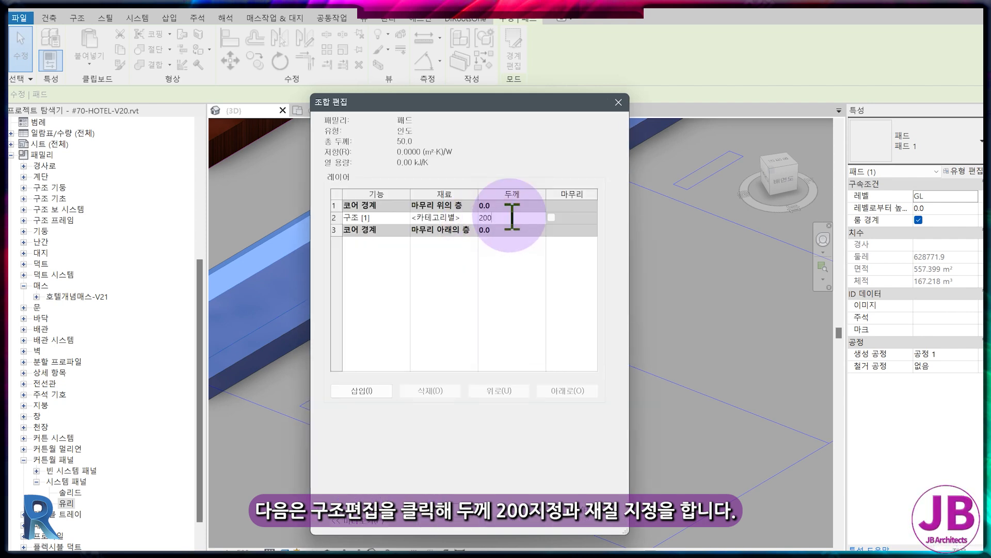
pyautogui.click(473, 217)
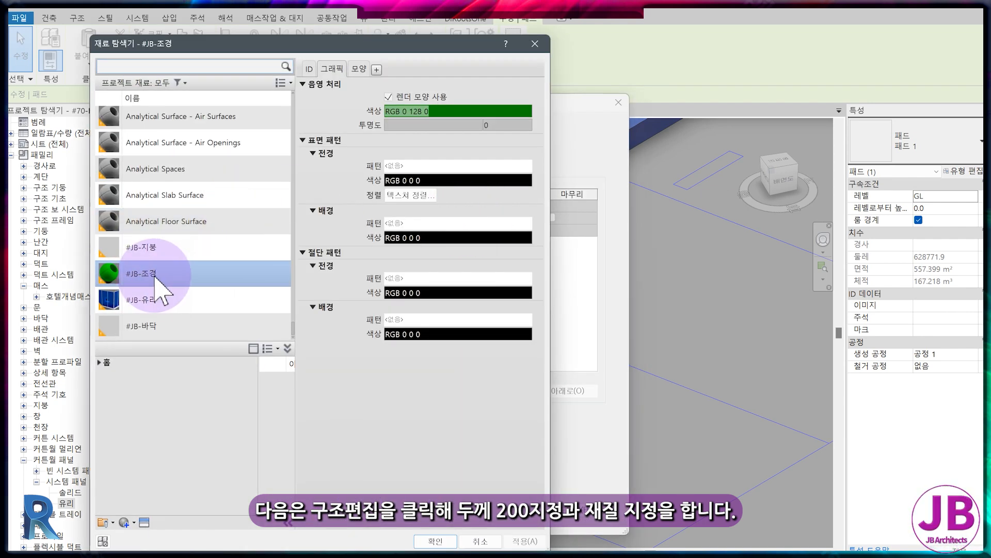
pyautogui.click(168, 295)
pyautogui.moveTo(166, 250); pyautogui.dragTo(140, 251)
pyautogui.write('인도')
pyautogui.press('Return')
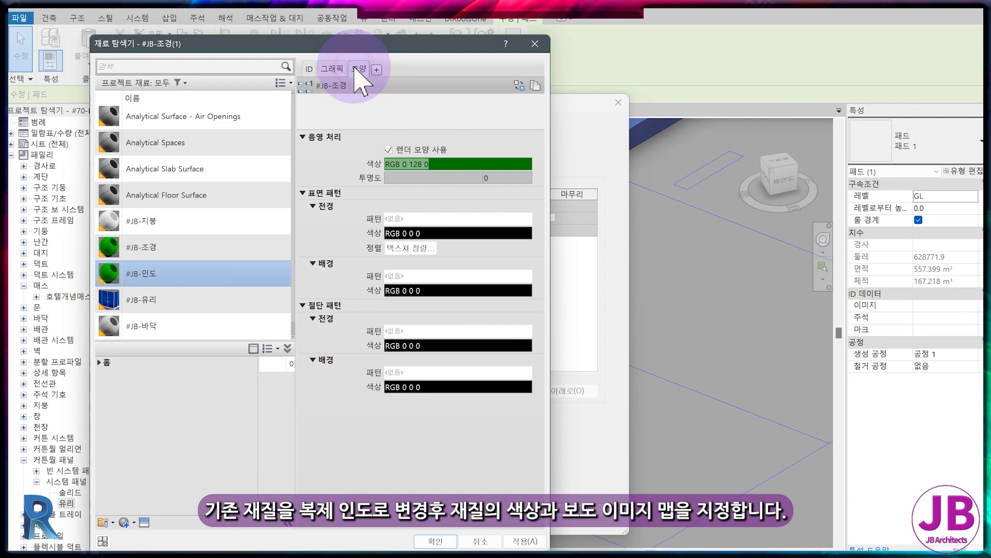
# - Duplicate the material's appearance asset, name it #JB-인도 and set its colour to RGB 128 128 64
pyautogui.click(359, 69)
pyautogui.click(536, 85)
pyautogui.write('인도')
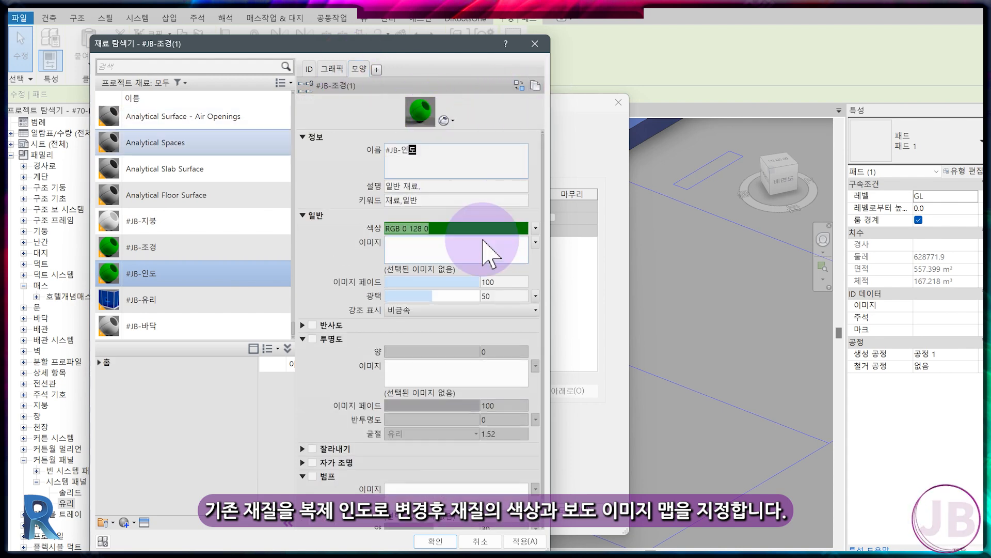
pyautogui.click(475, 226)
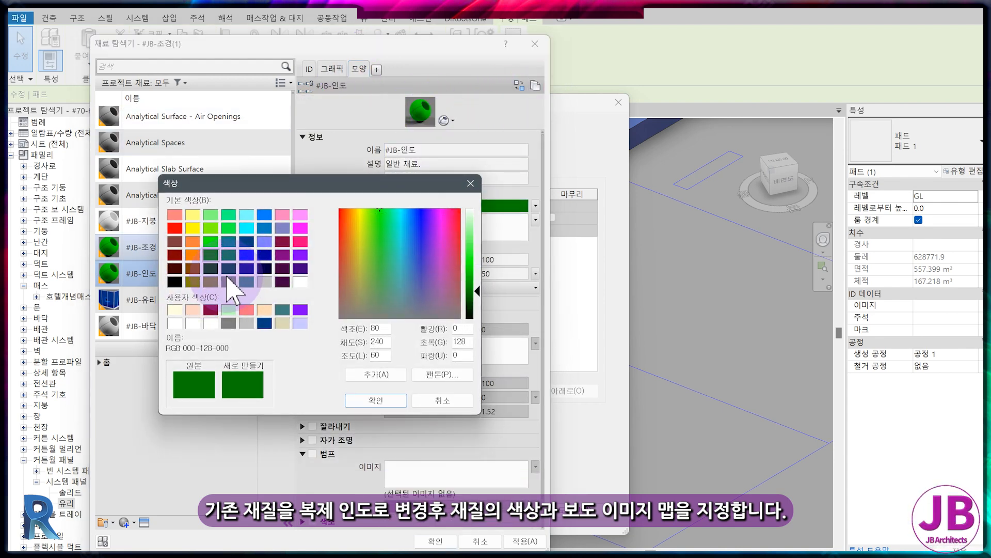
pyautogui.click(211, 282)
pyautogui.click(376, 400)
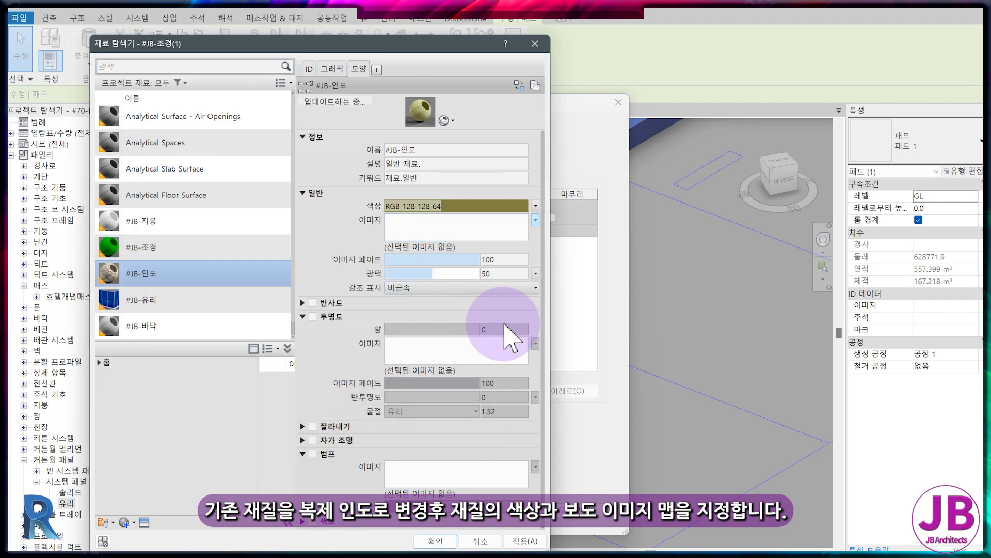
# - Assign stone.jpg as the #JB-인도 appearance image with a sample size of 3000 mm
pyautogui.click(439, 224)
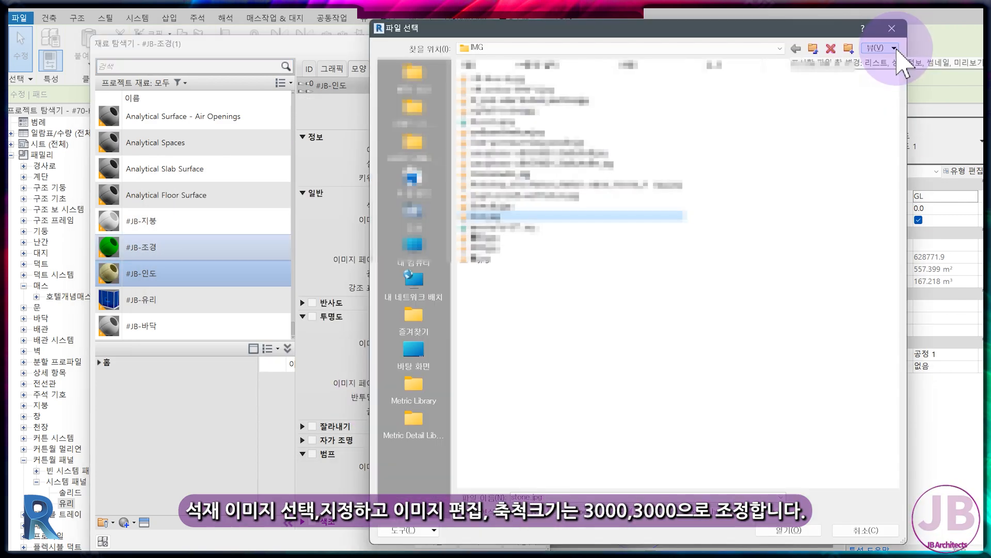
pyautogui.click(904, 88)
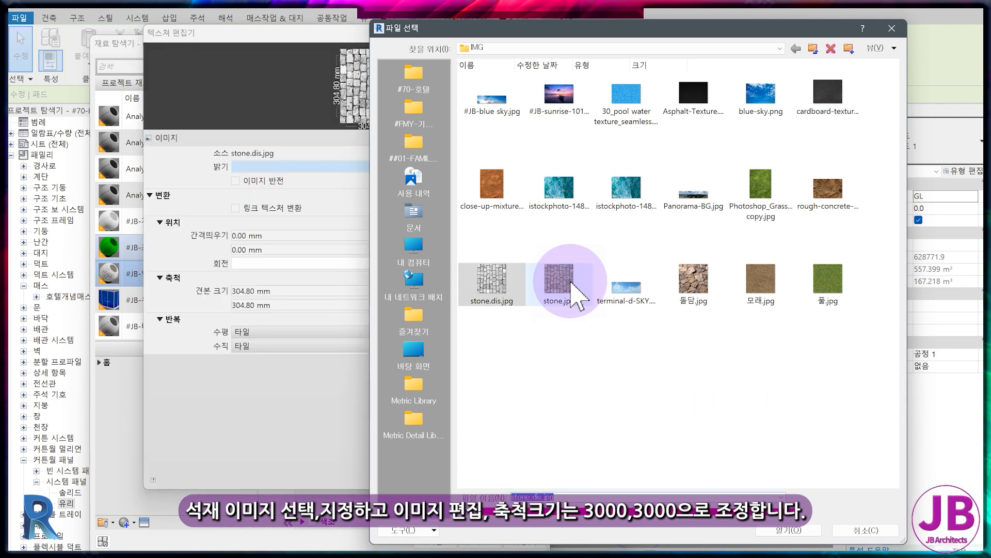
pyautogui.doubleClick(559, 282)
pyautogui.click(280, 292)
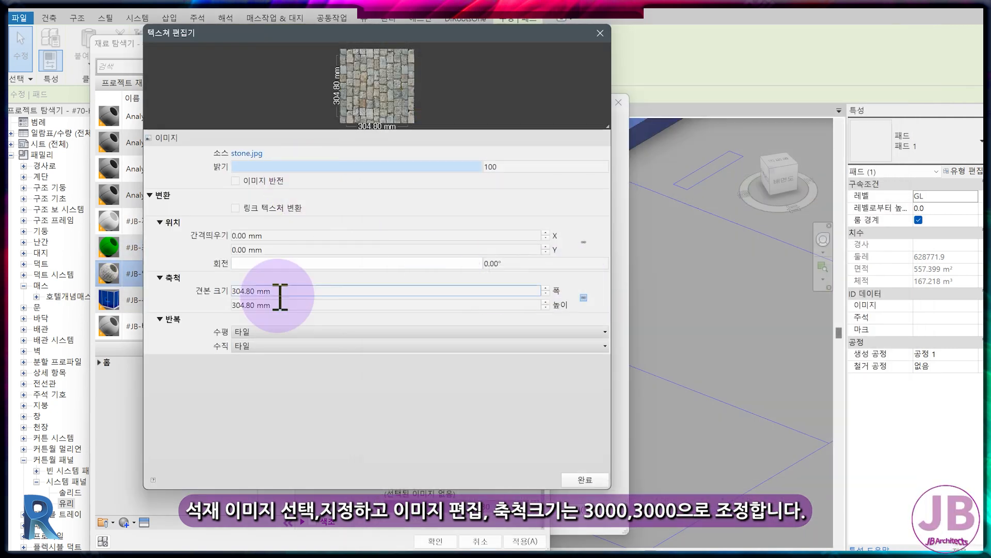
pyautogui.write('3000')
pyautogui.press('Tab')
pyautogui.click(599, 480)
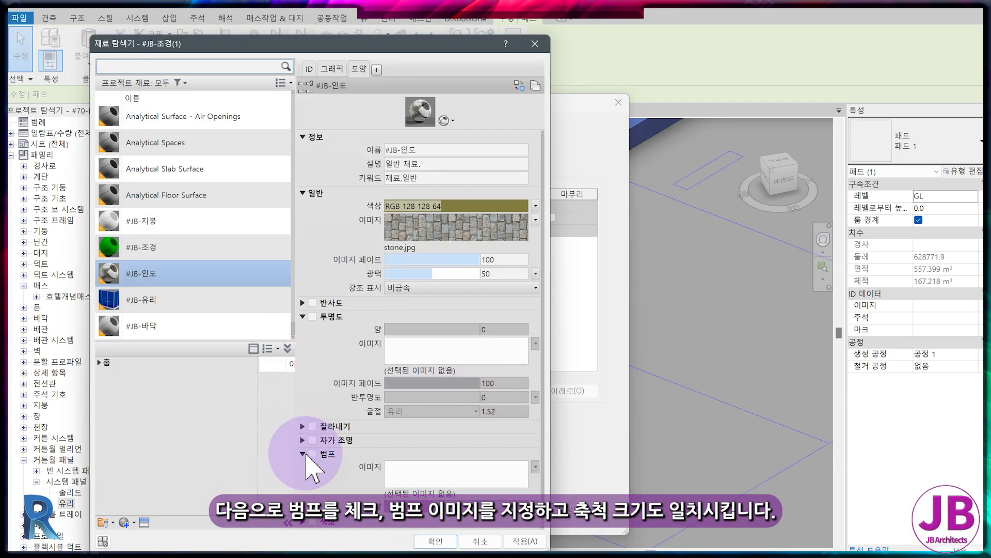
# - Enable bump on #JB-인도 using stone.dis.jpg with a sample size of 3000 by 3000 mm
pyautogui.click(312, 453)
pyautogui.click(427, 478)
pyautogui.click(503, 298)
pyautogui.doubleClick(503, 299)
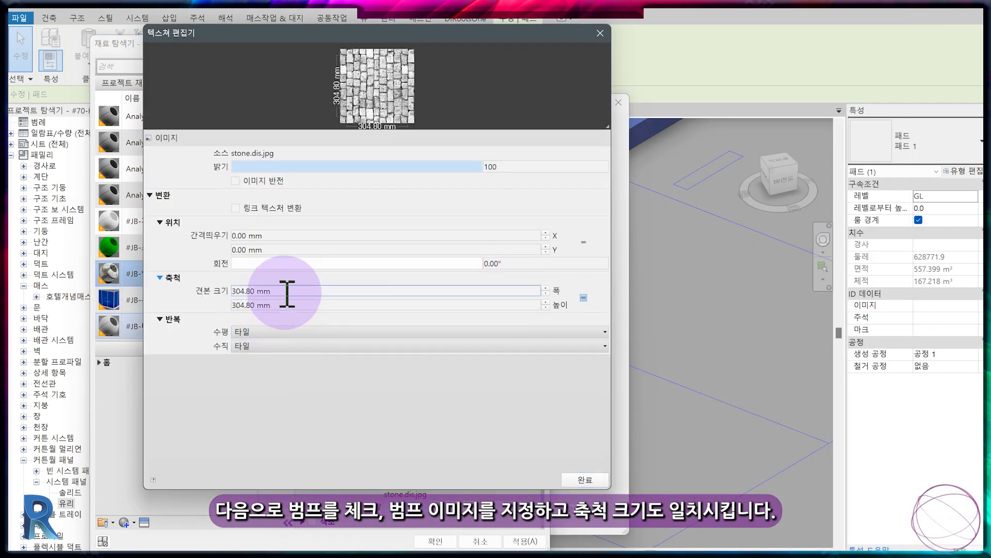
pyautogui.write('3000')
pyautogui.press('Tab')
pyautogui.write('3000')
pyautogui.press('Tab')
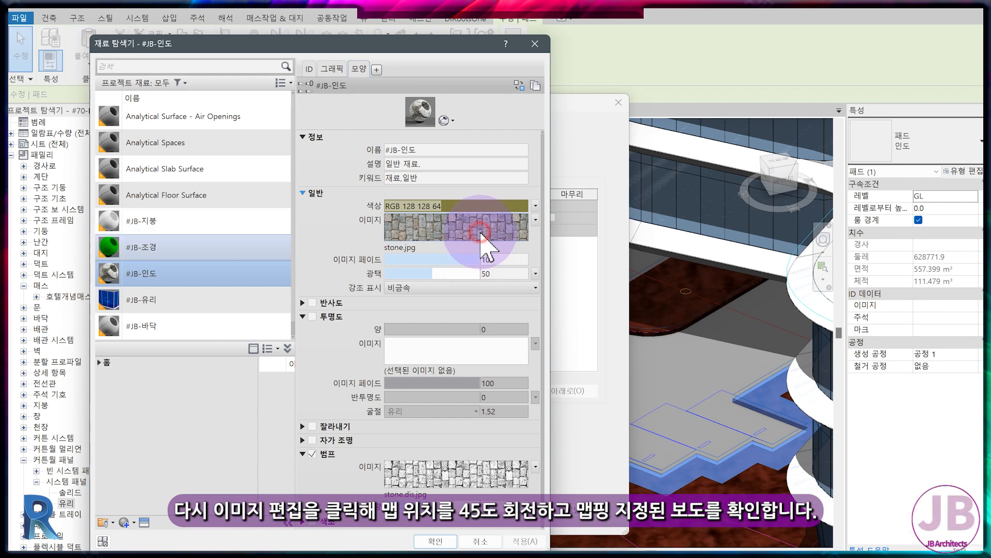
# - Rotate the stone.jpg texture 45° and apply the #JB-인도 material and 인도 type to the sidewalk pad
pyautogui.click(491, 243)
pyautogui.click(523, 263)
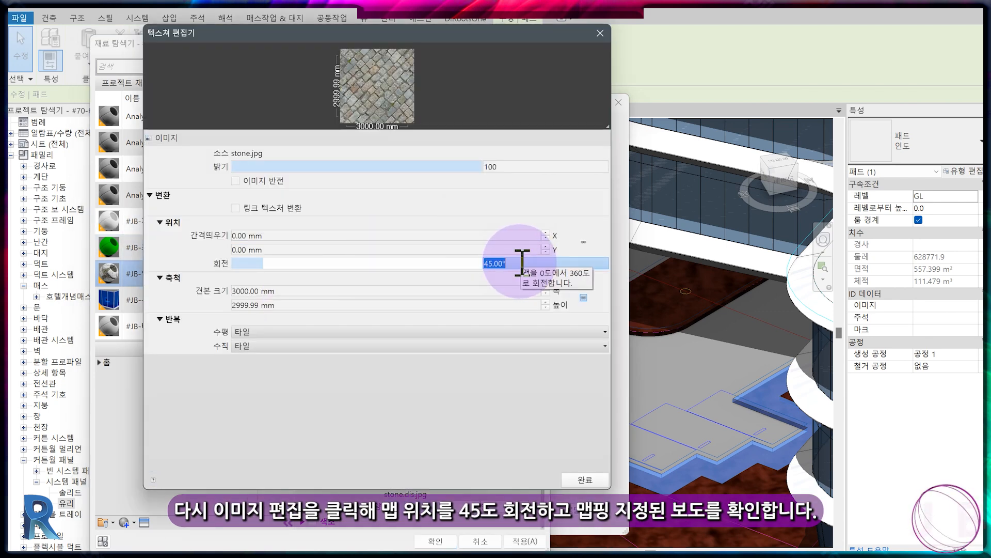
pyautogui.click(585, 479)
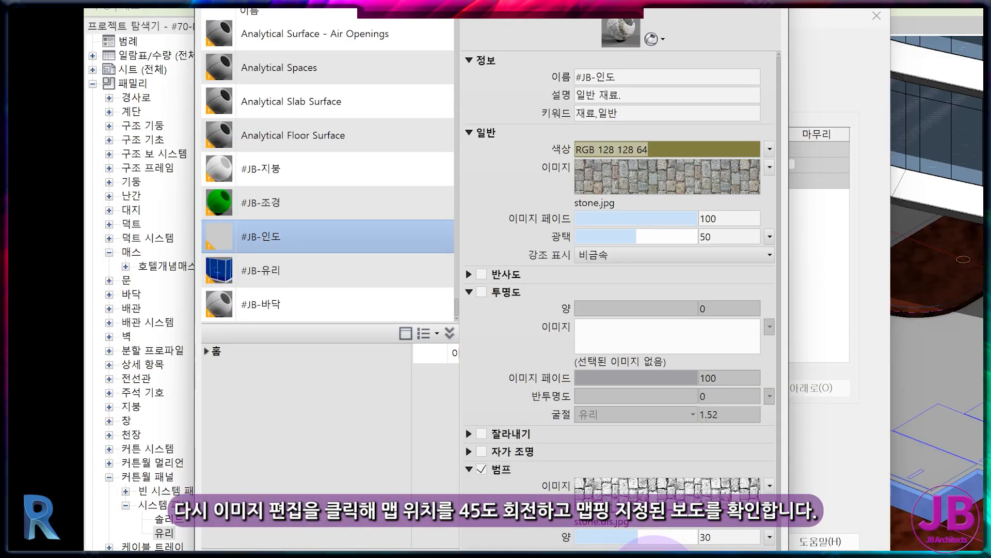
pyautogui.click(445, 539)
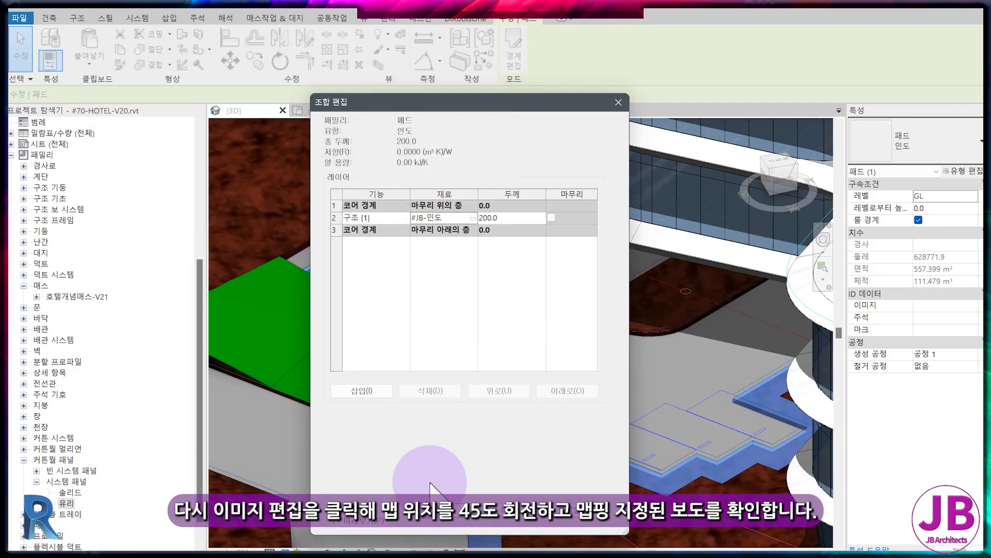
pyautogui.click(454, 509)
pyautogui.click(466, 521)
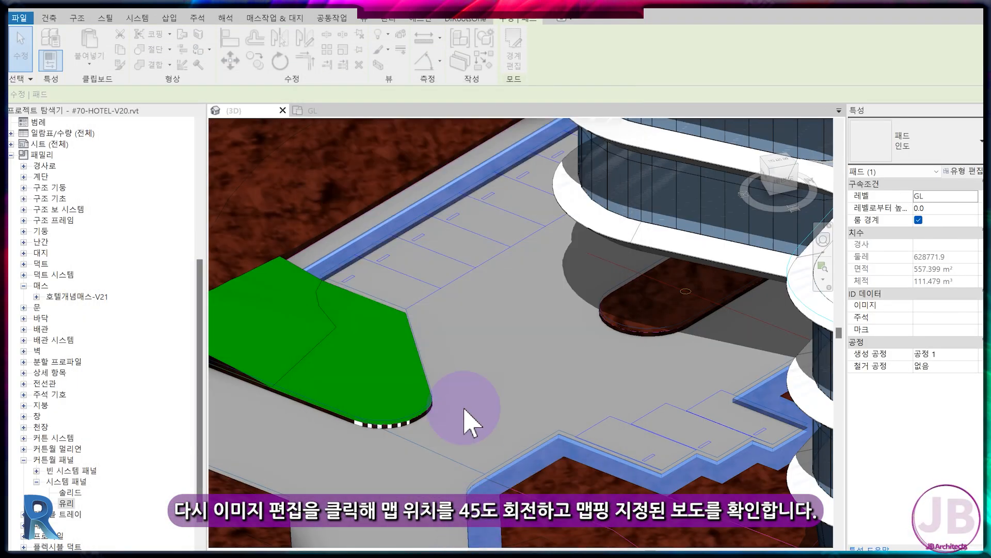
pyautogui.click(464, 409)
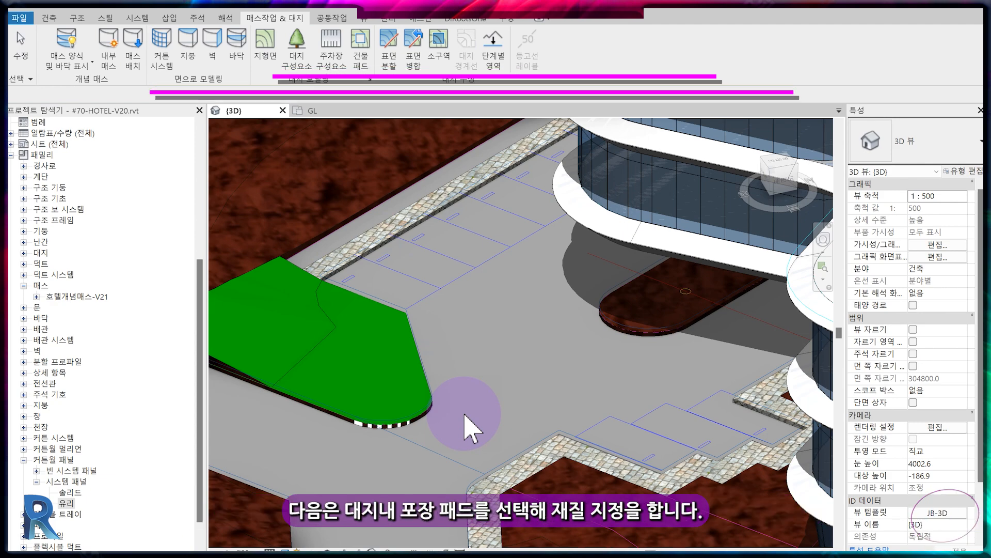
# - Duplicate the site paving pad's 버림콘크리트 type as 내부포장
pyautogui.click(373, 229)
pyautogui.click(381, 239)
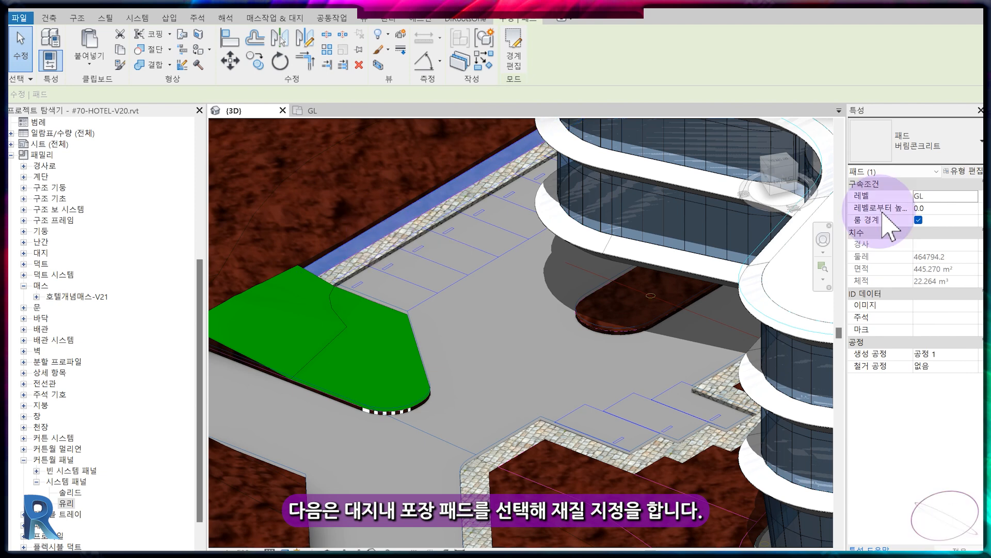
pyautogui.click(966, 173)
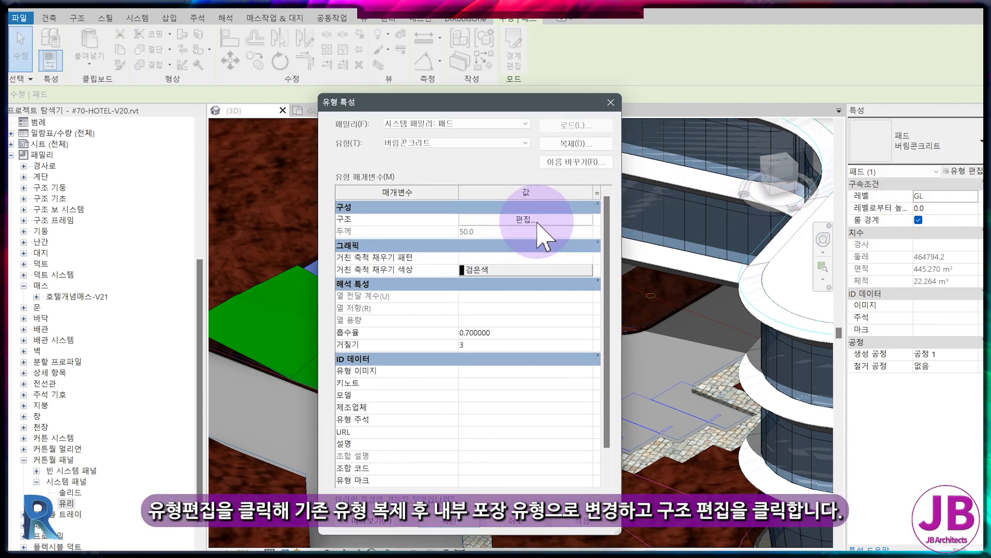
pyautogui.click(573, 144)
pyautogui.write('내부포장')
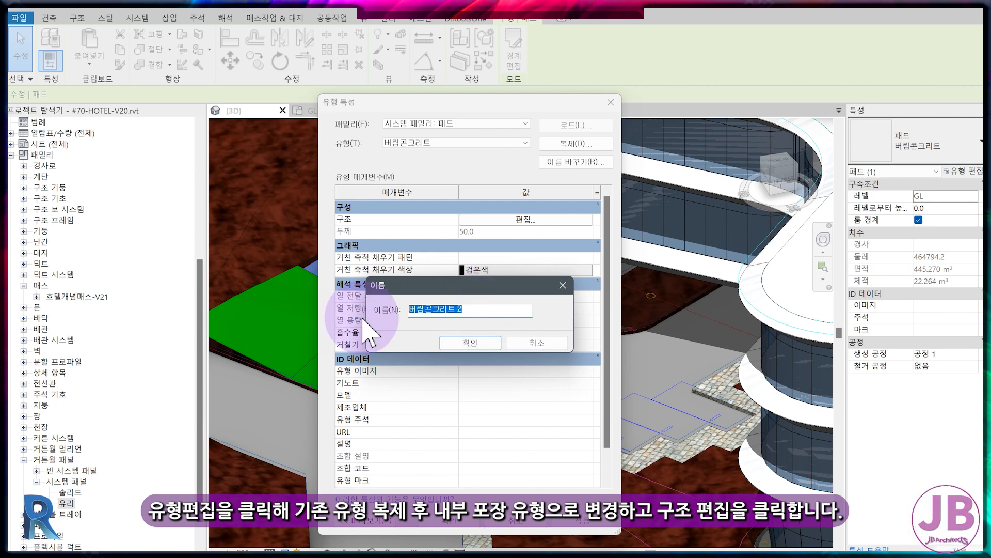
pyautogui.press('Return')
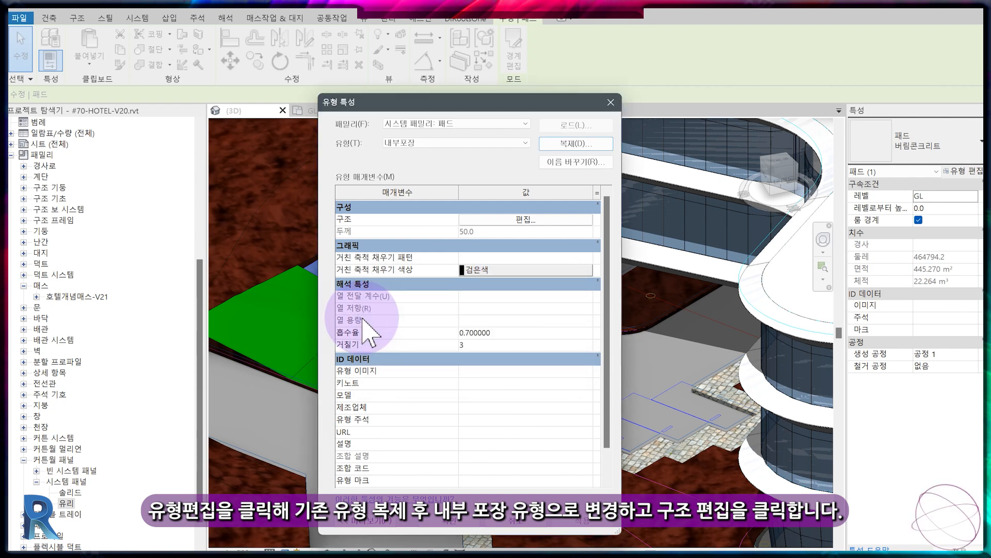
# - Duplicate material #JB-인도 as #JB-내부포장 for the 내부포장 type's structure layer
pyautogui.click(526, 219)
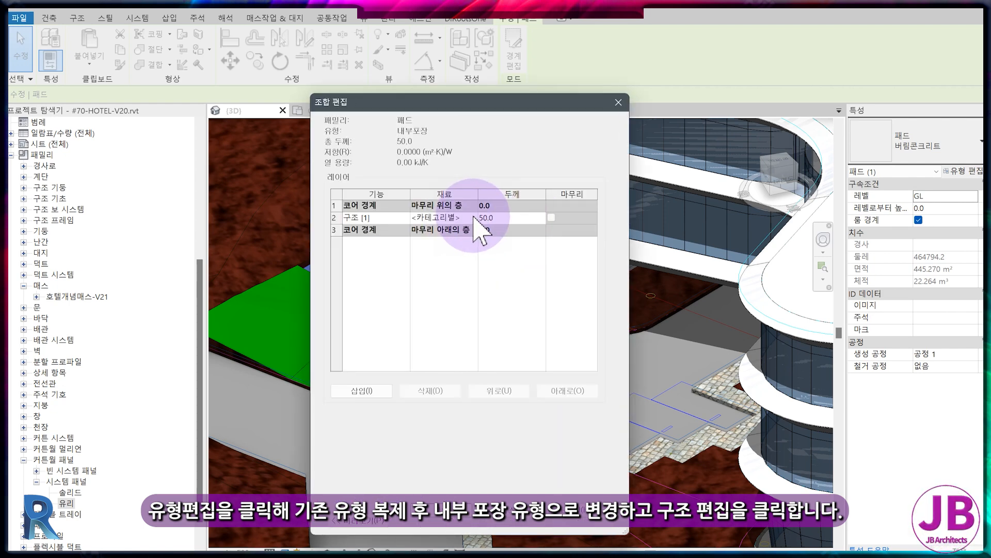
pyautogui.click(473, 217)
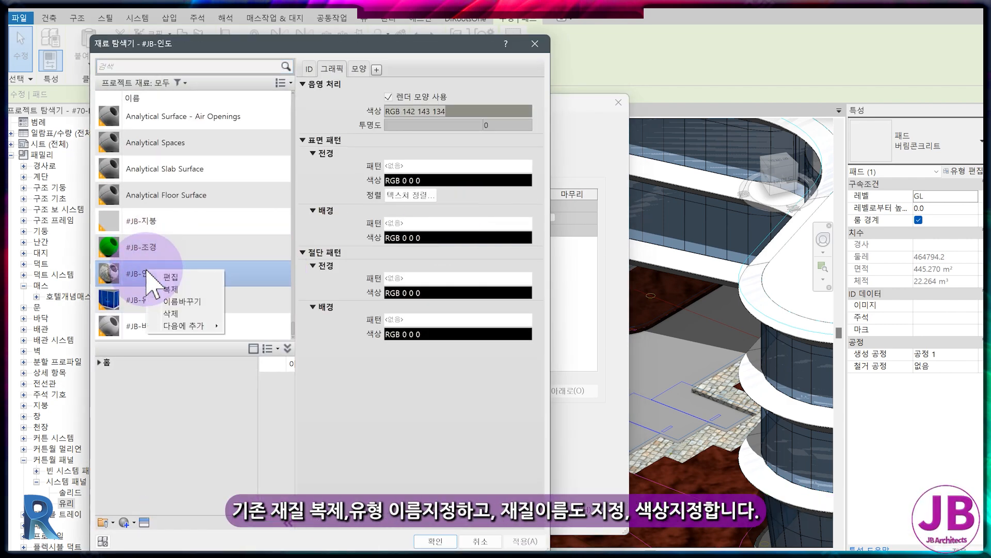
pyautogui.click(163, 289)
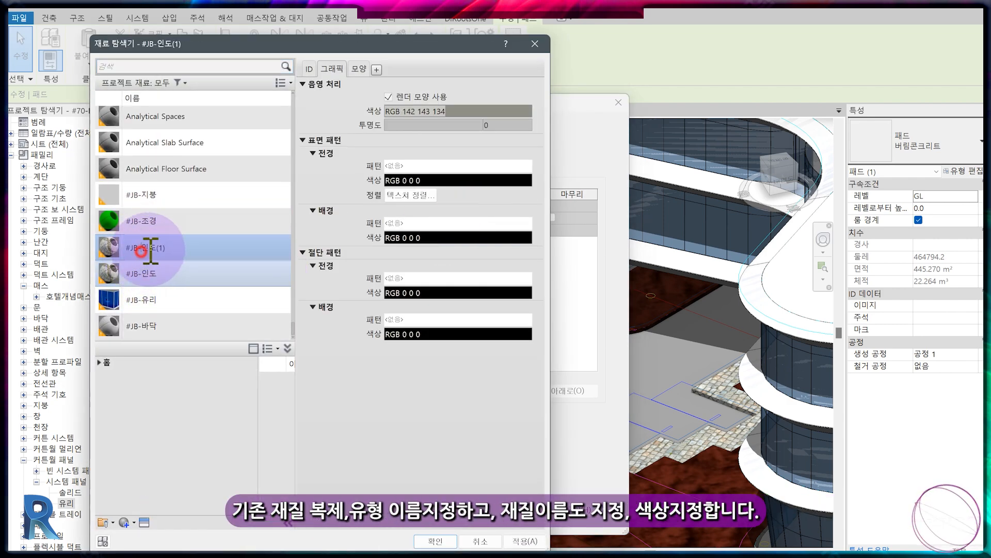
pyautogui.press('Return')
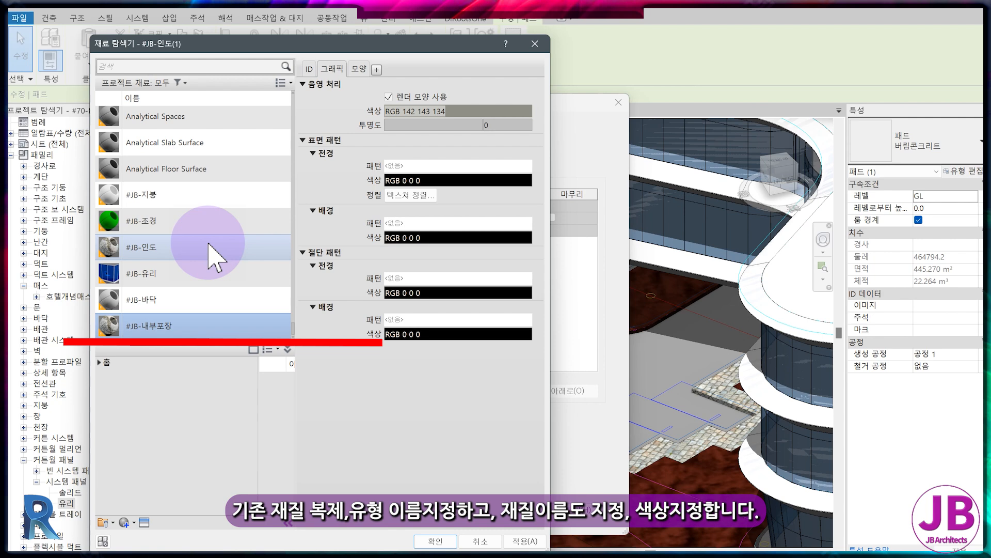
# - Duplicate the #JB-내부포장 material's appearance asset and name it #JB-포장
pyautogui.click(362, 68)
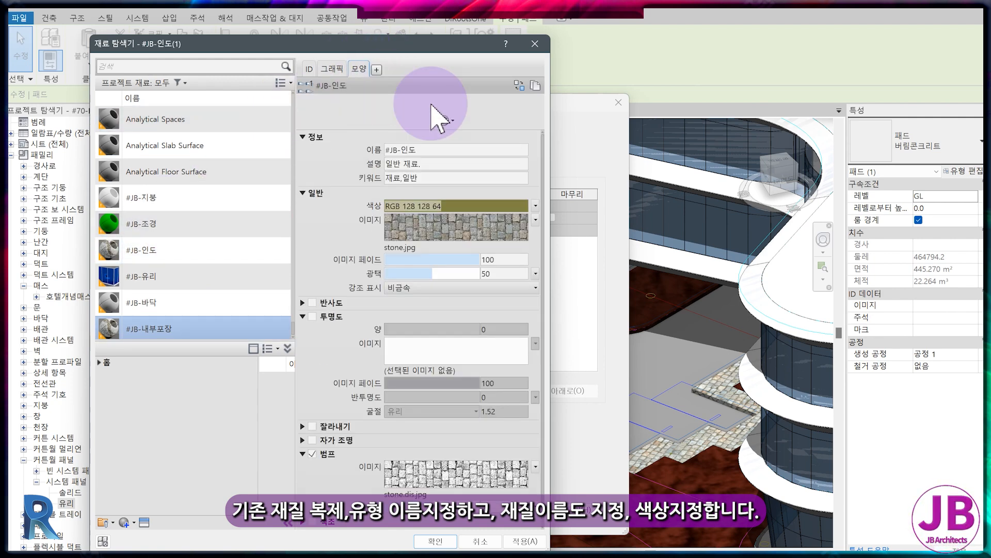
pyautogui.click(536, 87)
pyautogui.click(442, 151)
pyautogui.moveTo(443, 151); pyautogui.dragTo(402, 151)
pyautogui.write('포장')
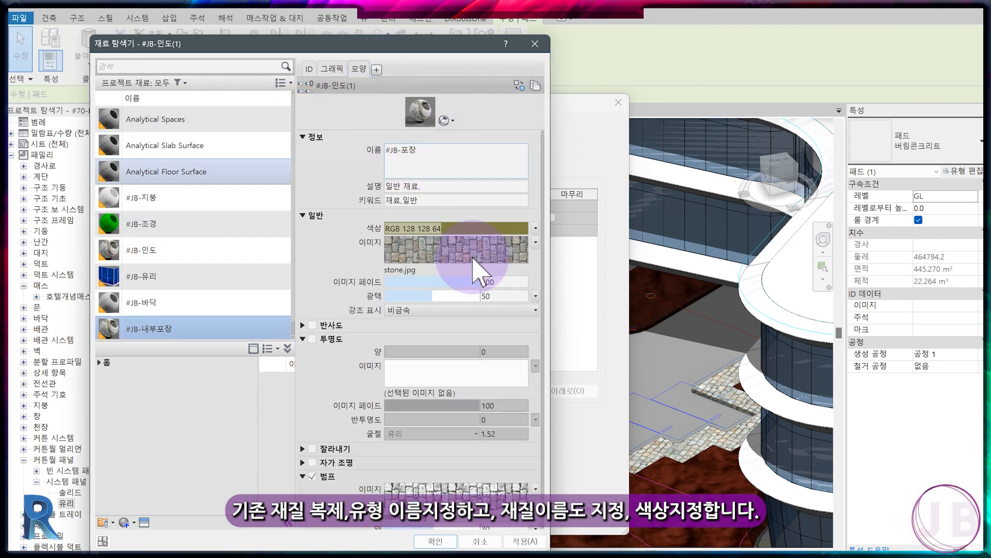
# - Set the #JB-포장 appearance's color to RGB 64 0 128 and its image to 돌담.jpg
pyautogui.click(457, 229)
pyautogui.click(298, 270)
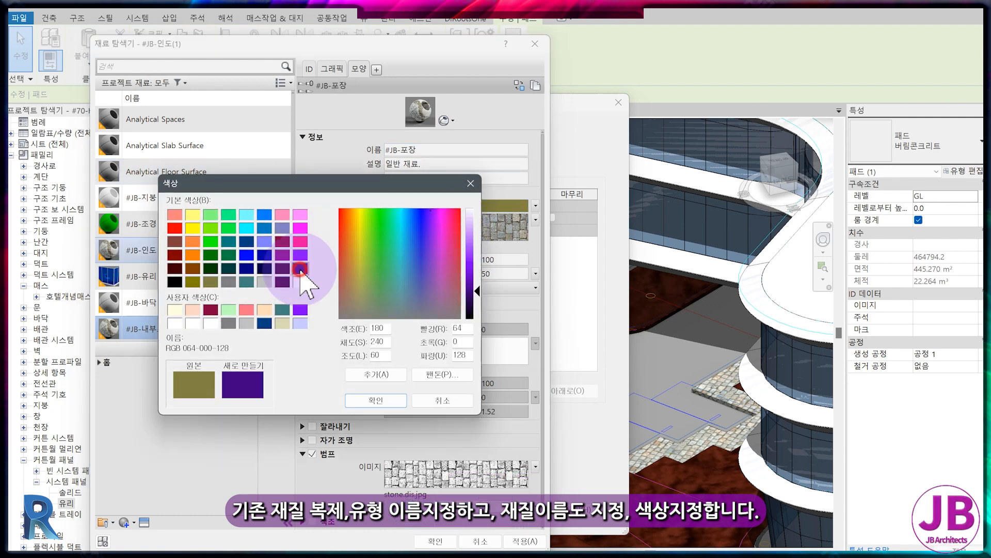
pyautogui.press('Return')
pyautogui.click(402, 248)
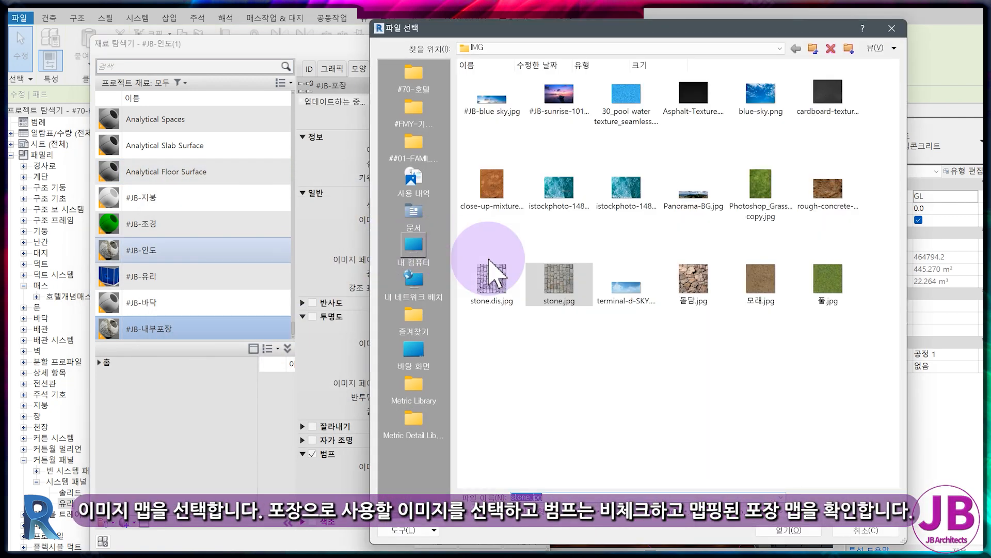
pyautogui.click(693, 281)
pyautogui.doubleClick(693, 281)
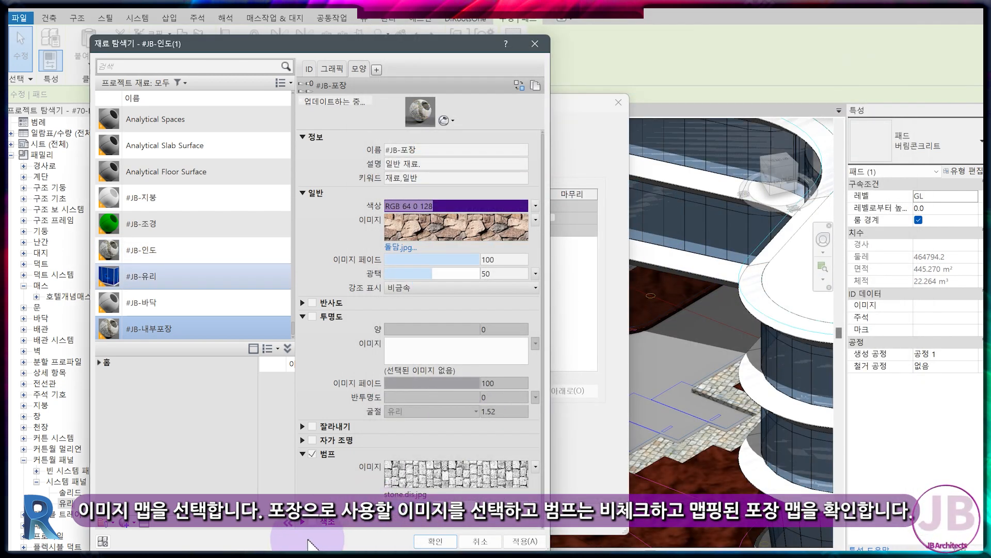
# - Turn off the appearance's bump map and apply the #JB-내부포장 material and 내부포장 type to the site paving pad
pyautogui.click(306, 453)
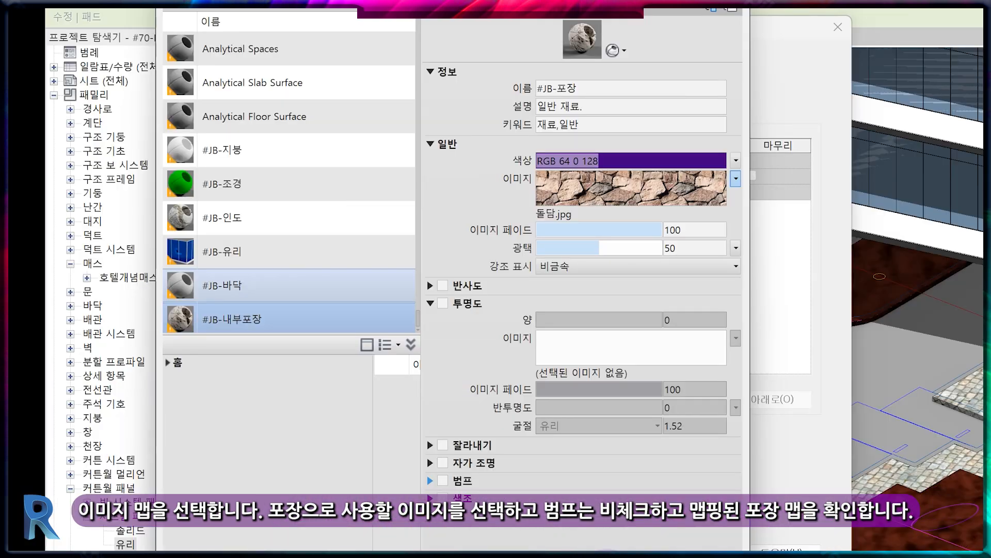
pyautogui.click(458, 357)
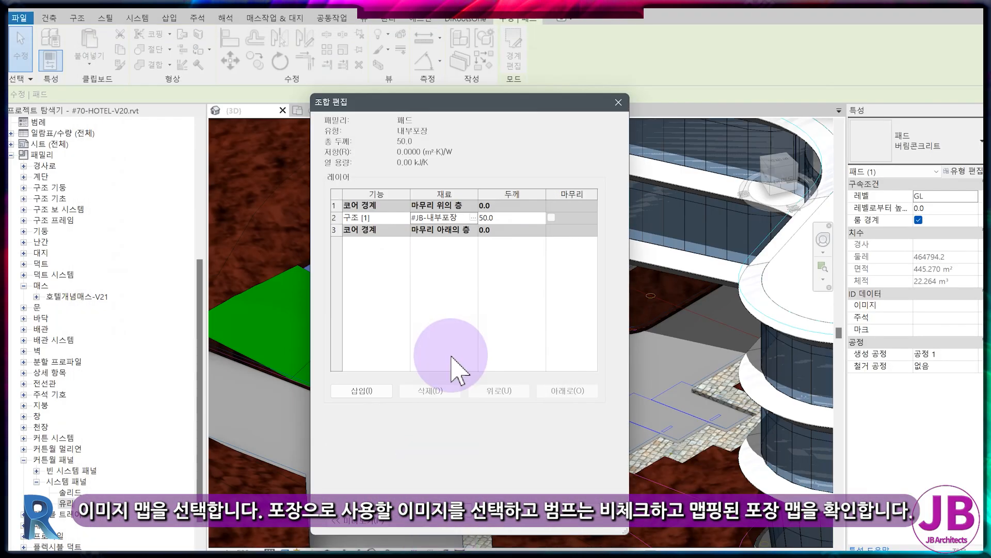
pyautogui.click(459, 508)
pyautogui.click(455, 523)
pyautogui.press('Escape')
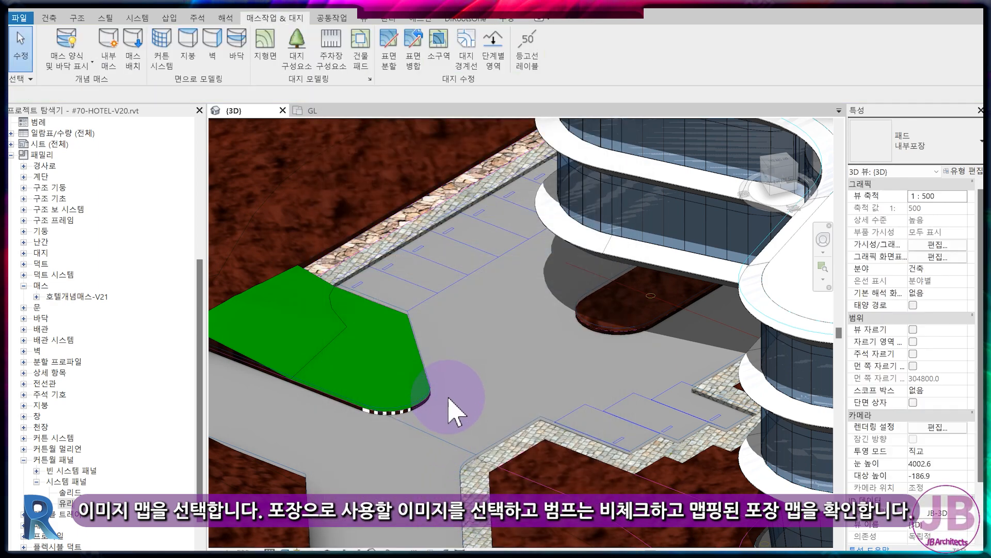
# - Assign Photoshop_Grass-Texture_Pattern-Maker_Tutorial_01 copy.jpg as the appearance image of the landscaping subregion's #JB-조경 material
pyautogui.scroll(-3, 428, 351)
pyautogui.moveTo(588, 371); pyautogui.dragTo(436, 385, button='middle')
pyautogui.scroll(-2, 437, 385)
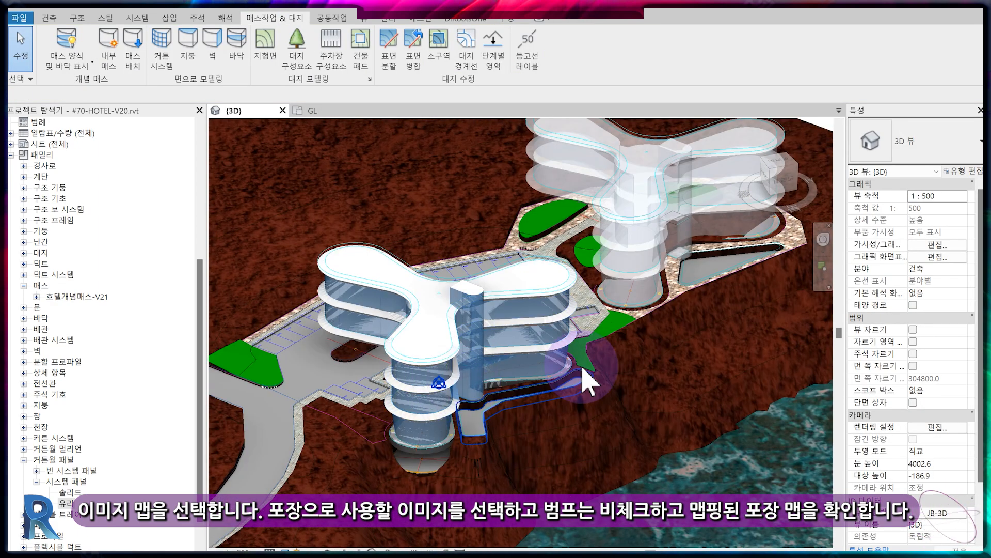
pyautogui.moveTo(574, 326); pyautogui.dragTo(617, 366, button='middle')
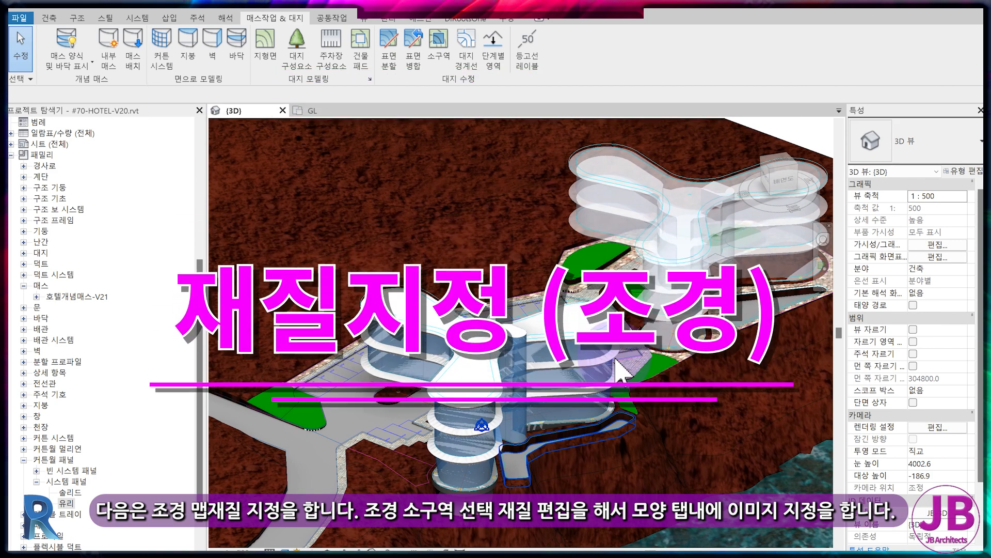
pyautogui.click(581, 282)
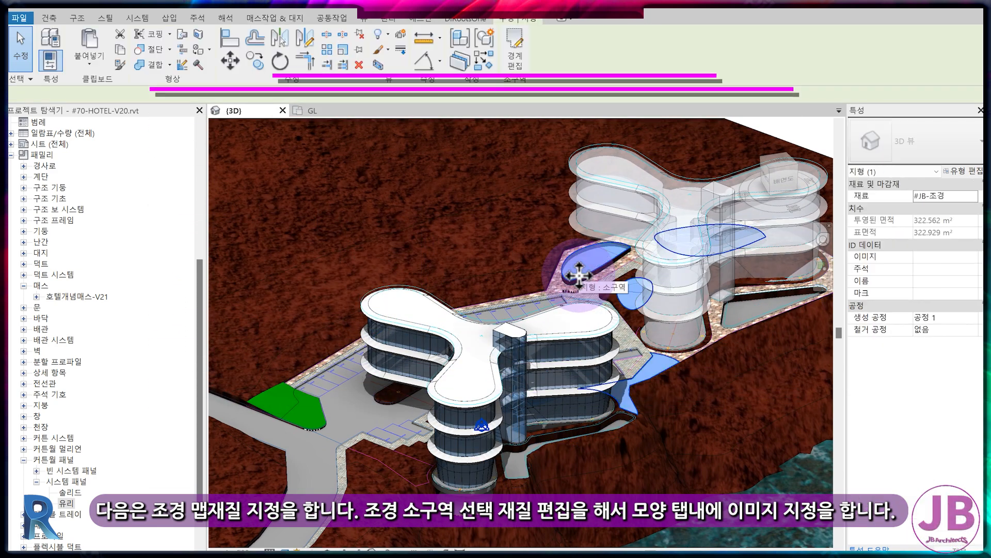
pyautogui.click(974, 195)
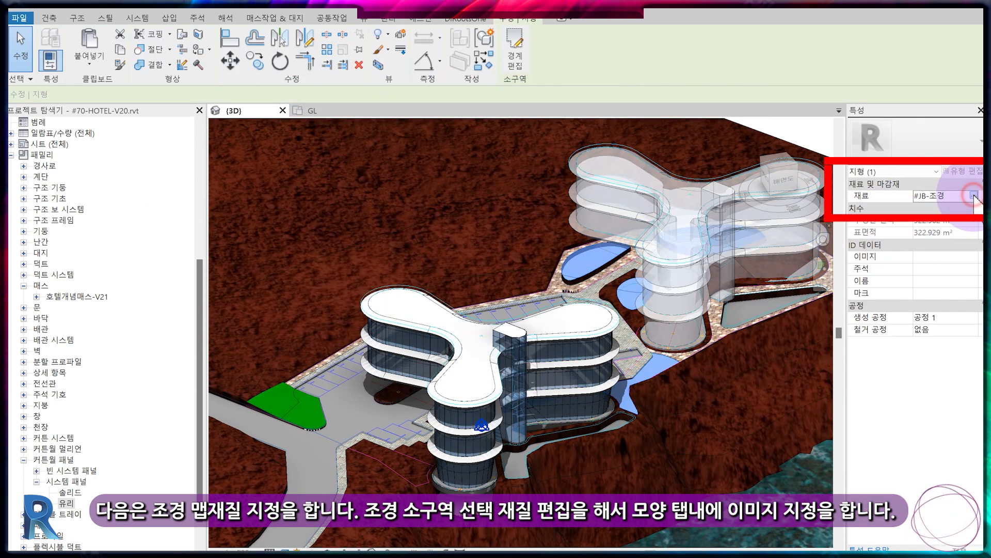
pyautogui.click(974, 196)
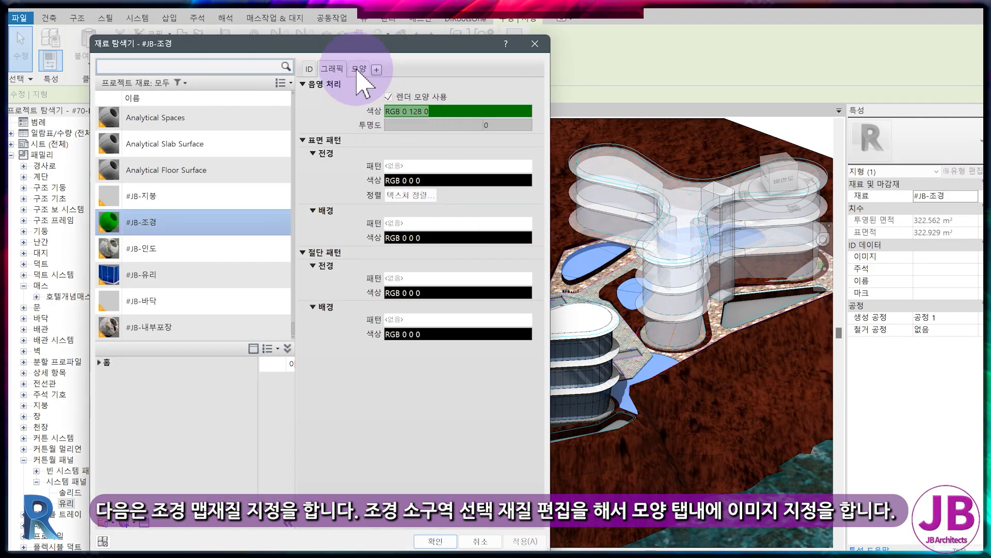
pyautogui.click(358, 70)
pyautogui.click(539, 220)
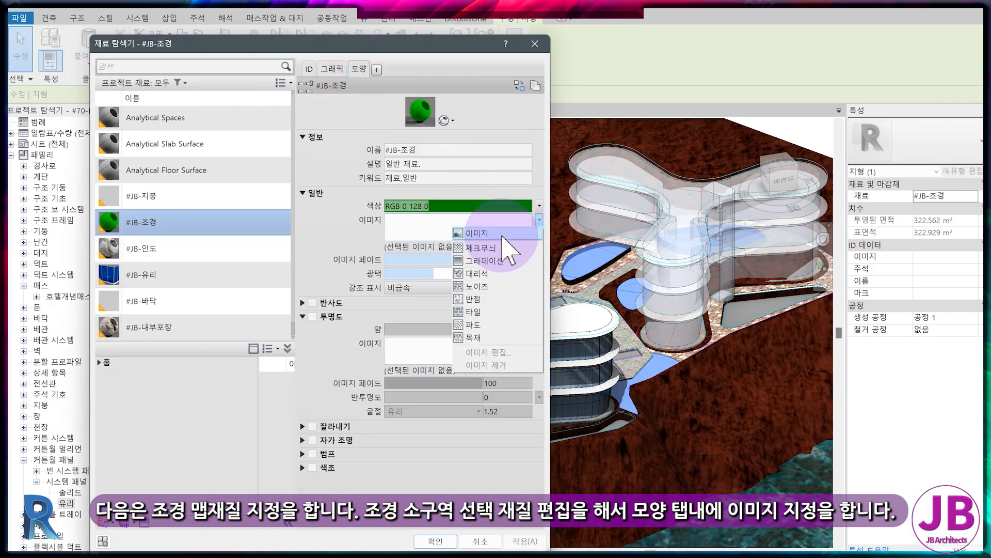
pyautogui.click(482, 233)
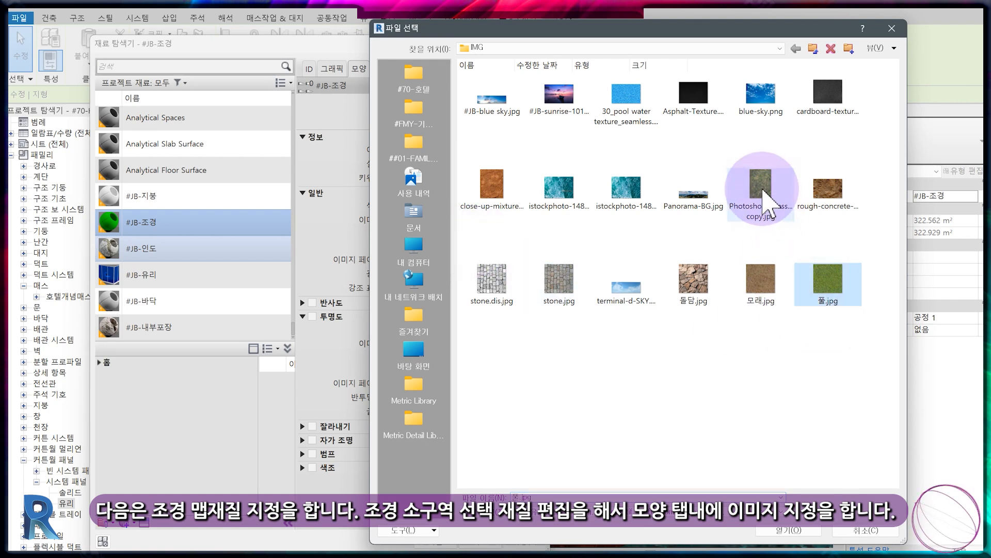
pyautogui.click(761, 190)
pyautogui.doubleClick(761, 191)
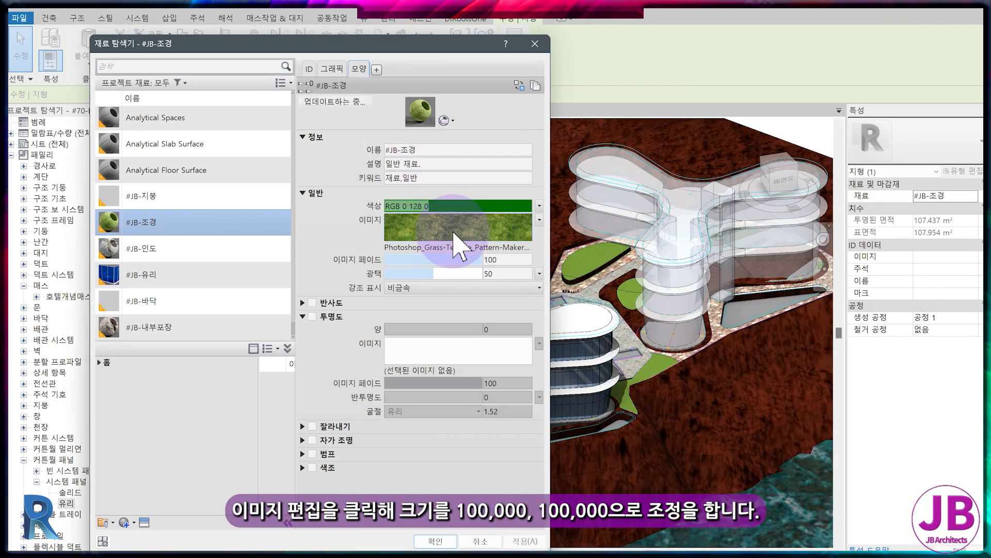
# - Set the grass texture's sample size to 100000 mm wide by 100000 mm high and apply the #JB-조경 material
pyautogui.click(506, 352)
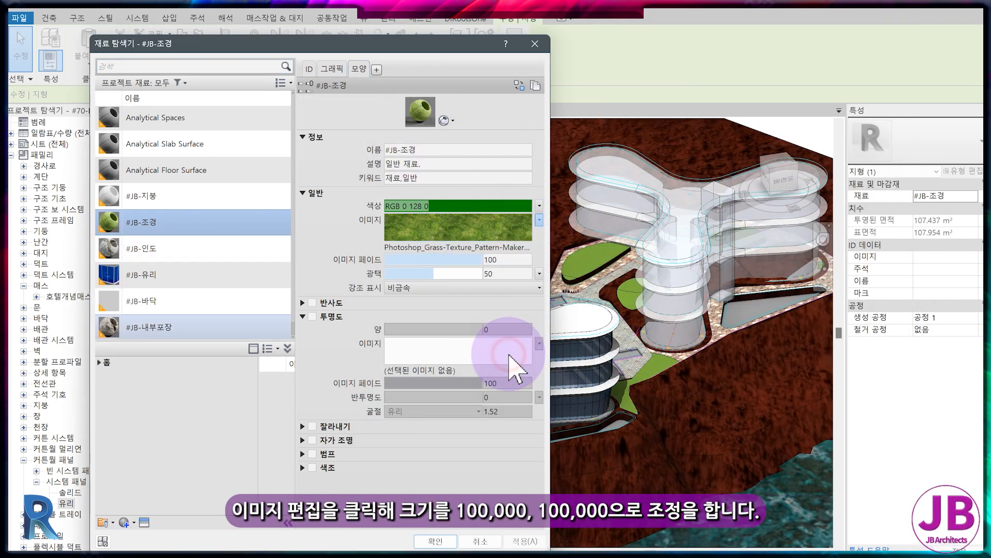
pyautogui.doubleClick(295, 290)
pyautogui.write('100000')
pyautogui.press('Tab')
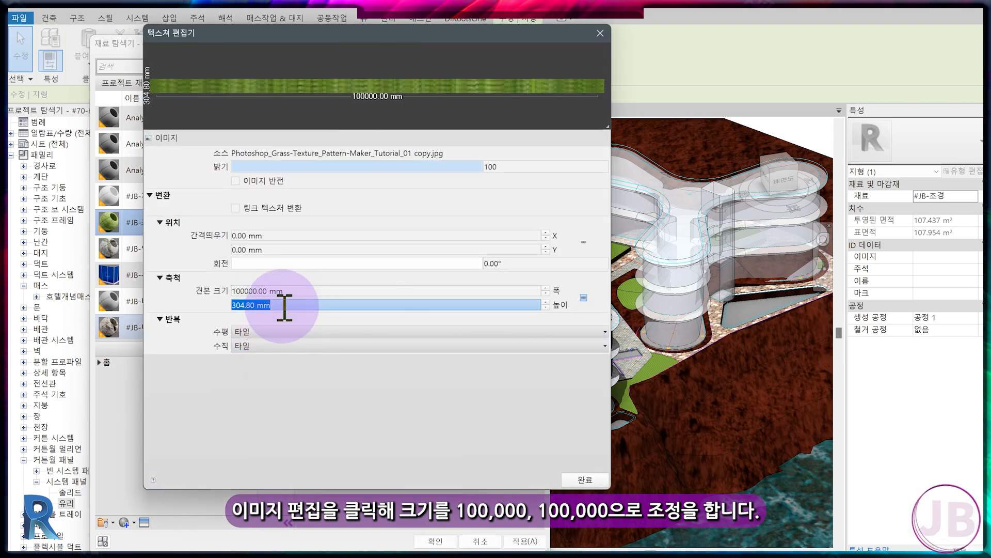
pyautogui.write('100000')
pyautogui.click(576, 476)
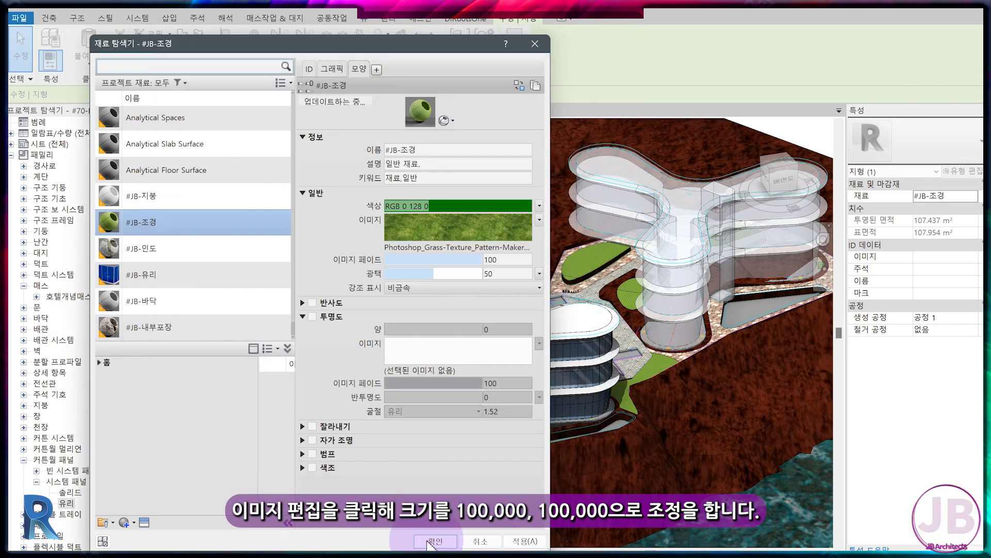
pyautogui.click(435, 541)
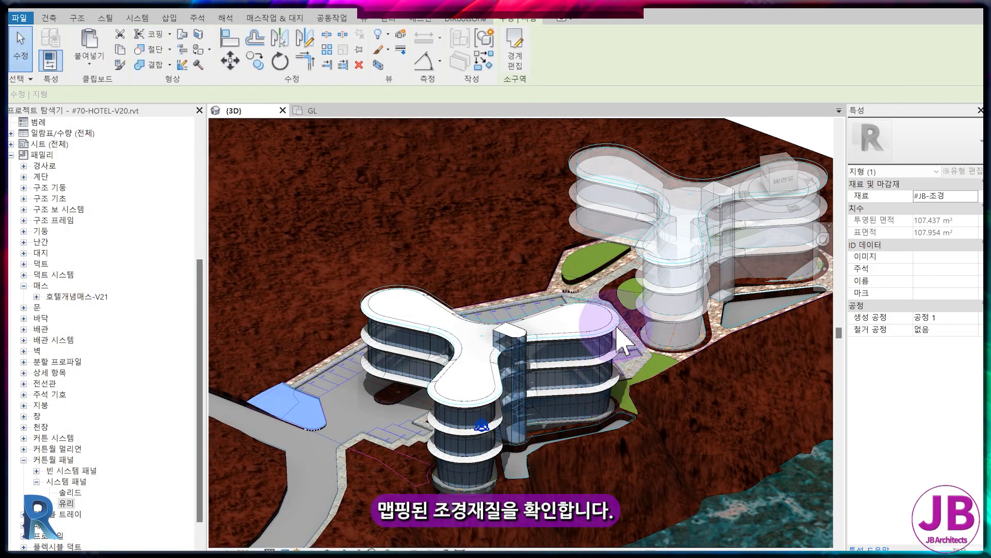
pyautogui.scroll(2, 611, 264)
pyautogui.scroll(-3, 621, 393)
pyautogui.press('Escape')
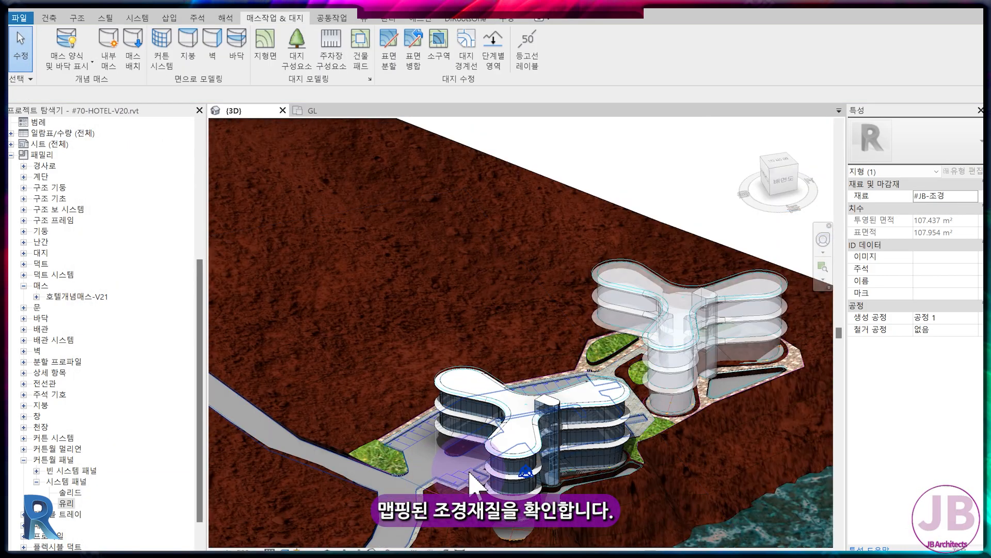
pyautogui.press('Escape')
pyautogui.scroll(3, 589, 421)
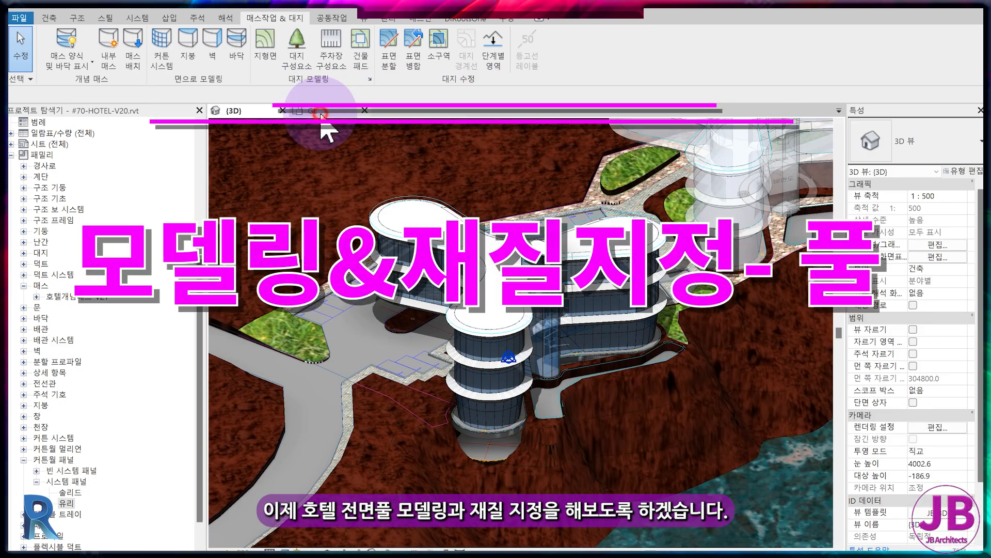
# - Start an in-place model in the GL plan with the 일반 모델 category and name it 풀
pyautogui.click(321, 113)
pyautogui.scroll(-2, 633, 336)
pyautogui.moveTo(657, 350); pyautogui.dragTo(406, 440, button='middle')
pyautogui.click(49, 17)
pyautogui.click(134, 52)
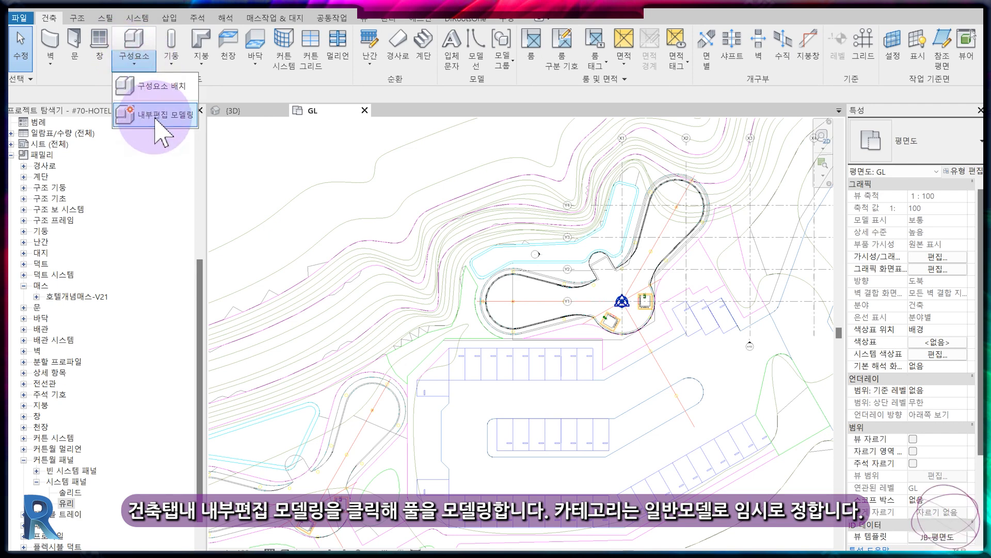
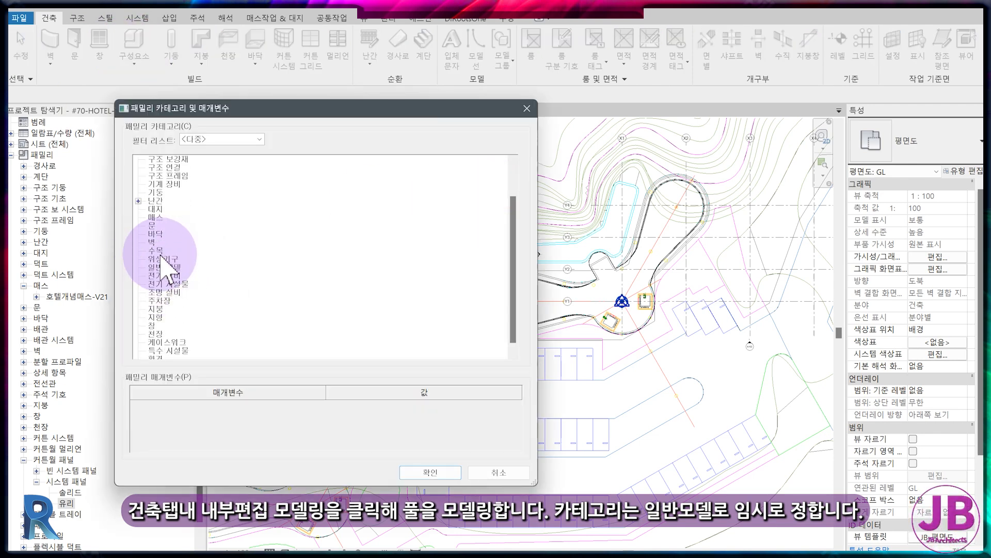
pyautogui.scroll(-1, 162, 257)
pyautogui.click(161, 258)
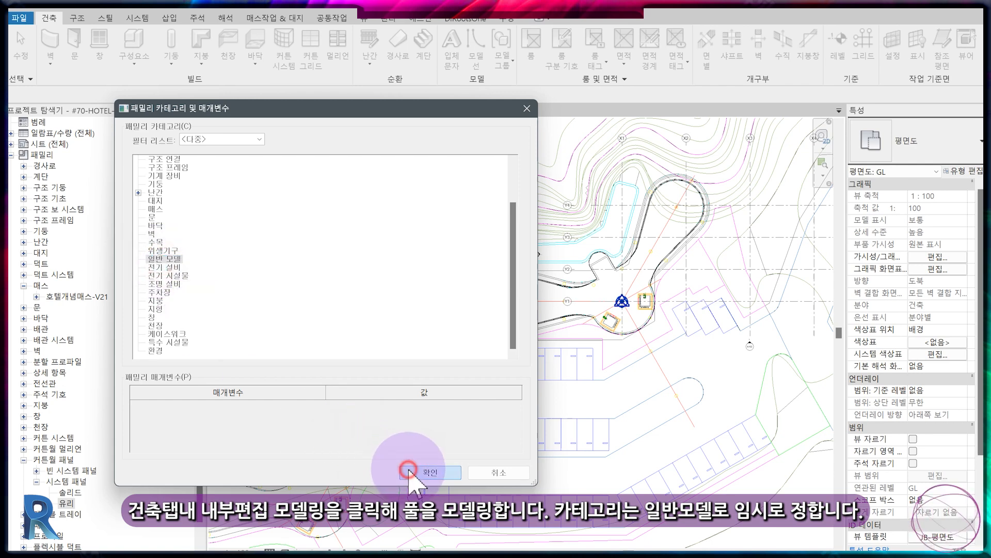
pyautogui.click(408, 471)
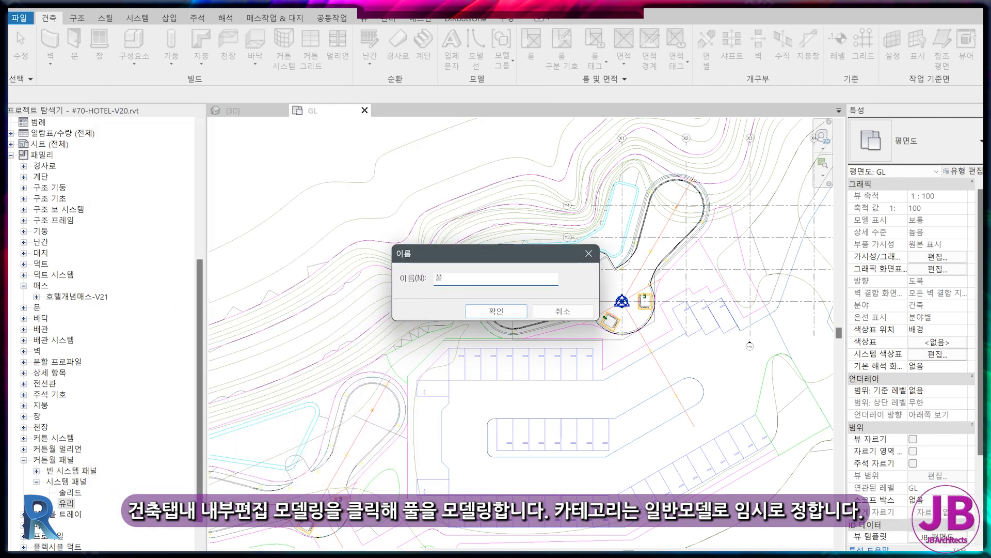
pyautogui.write('풀')
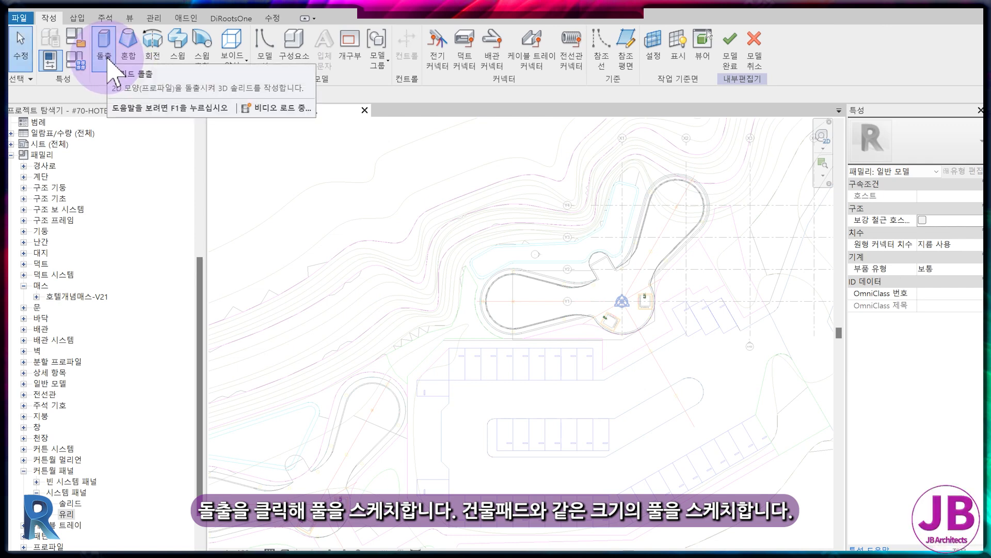
# - Create an extrusion from the picked outline of the pool pad in front of the hotel and finish its sketch
pyautogui.click(106, 58)
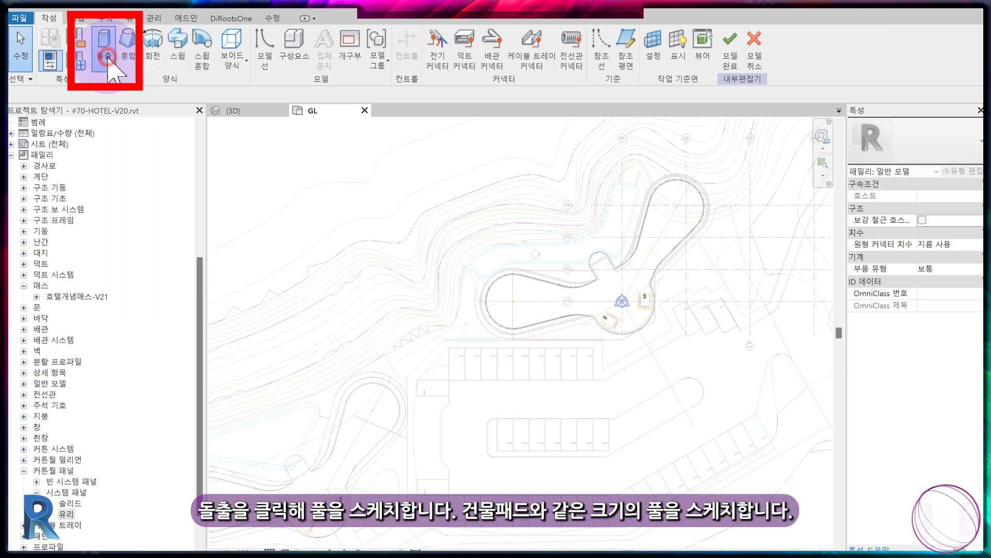
pyautogui.click(509, 63)
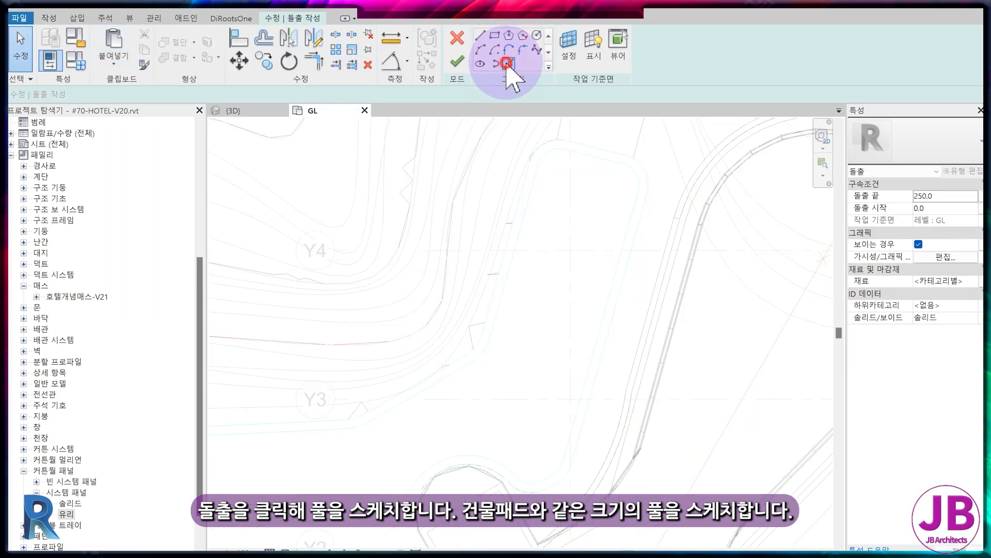
pyautogui.click(627, 317)
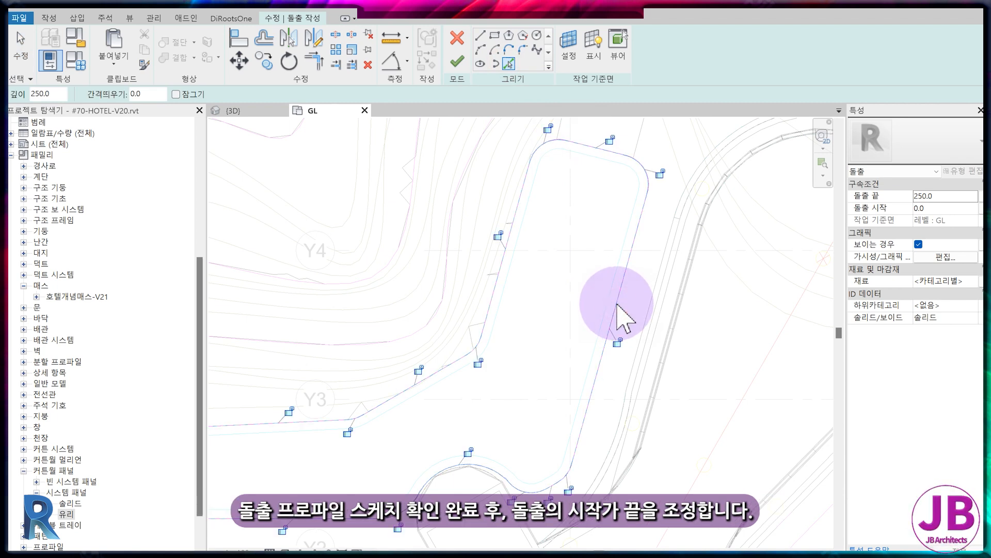
pyautogui.click(457, 62)
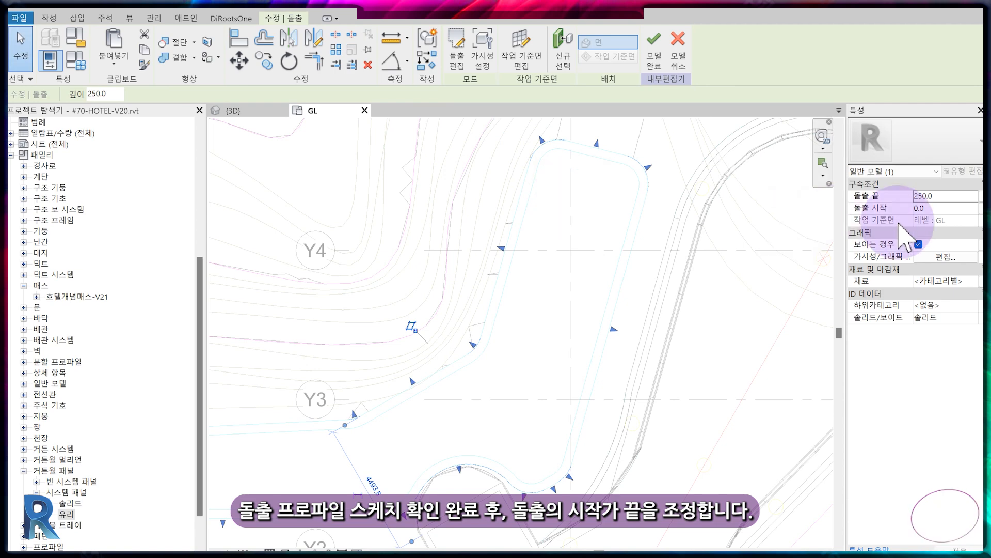
# - Set the pool extrusion's end to 10, finish the in-place model and return to the 3D view
pyautogui.click(951, 196)
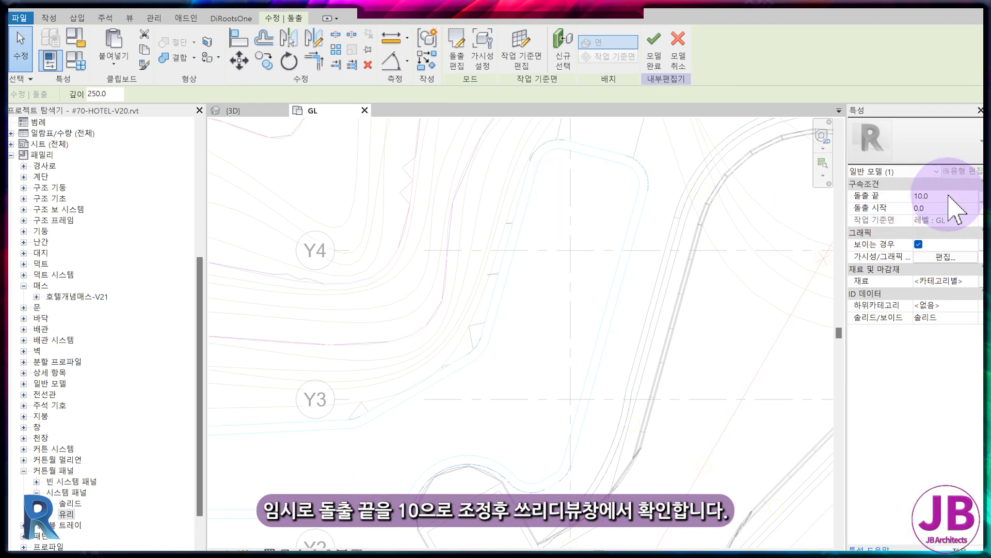
pyautogui.click(654, 41)
pyautogui.click(232, 111)
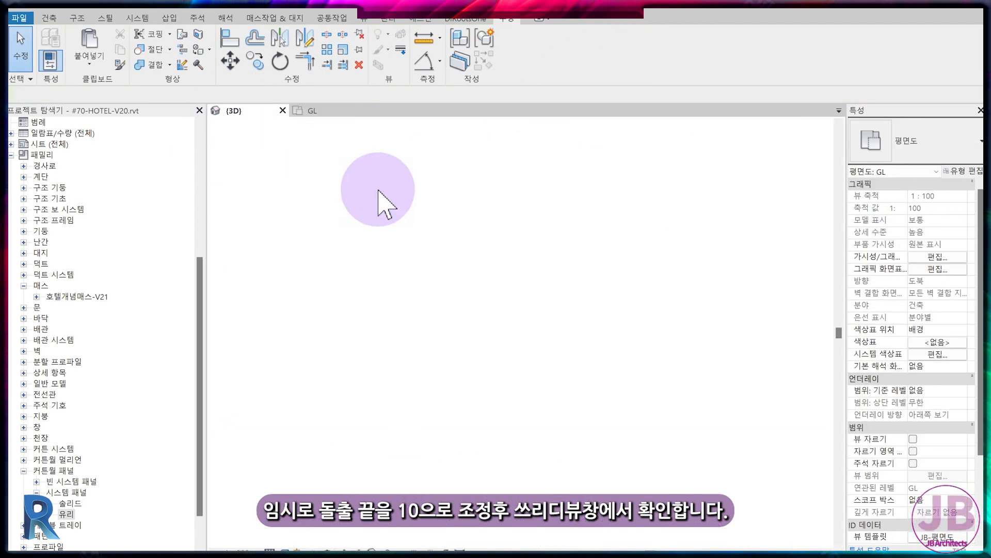
# - Edit the front pool's in-place model from the 3D view and set its extrusion end to -350
pyautogui.scroll(6, 538, 443)
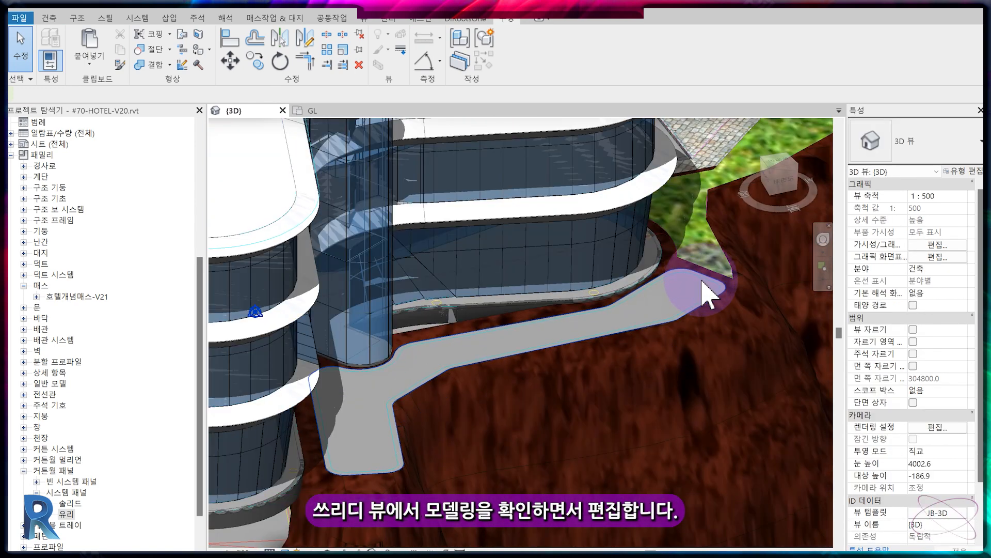
pyautogui.scroll(4, 705, 295)
pyautogui.click(721, 260)
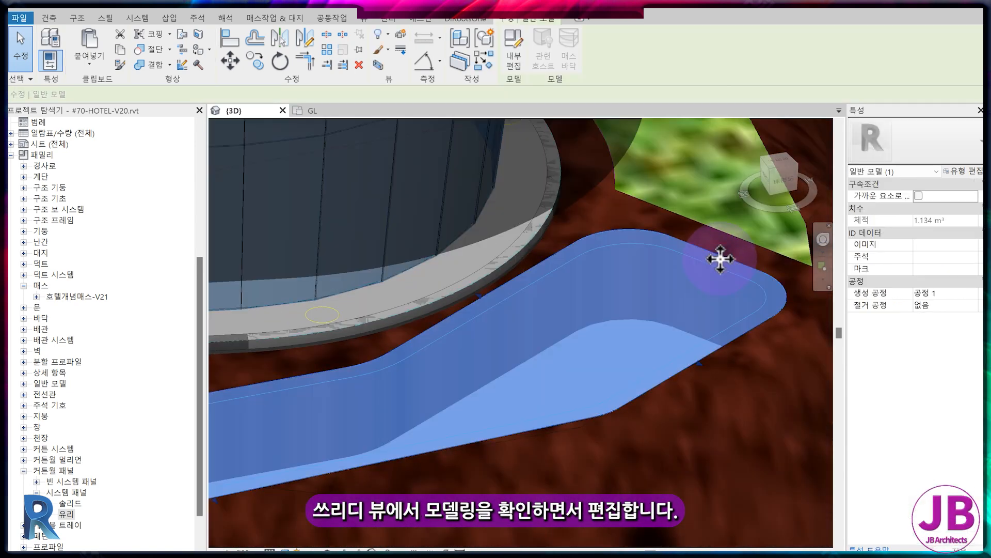
pyautogui.click(525, 60)
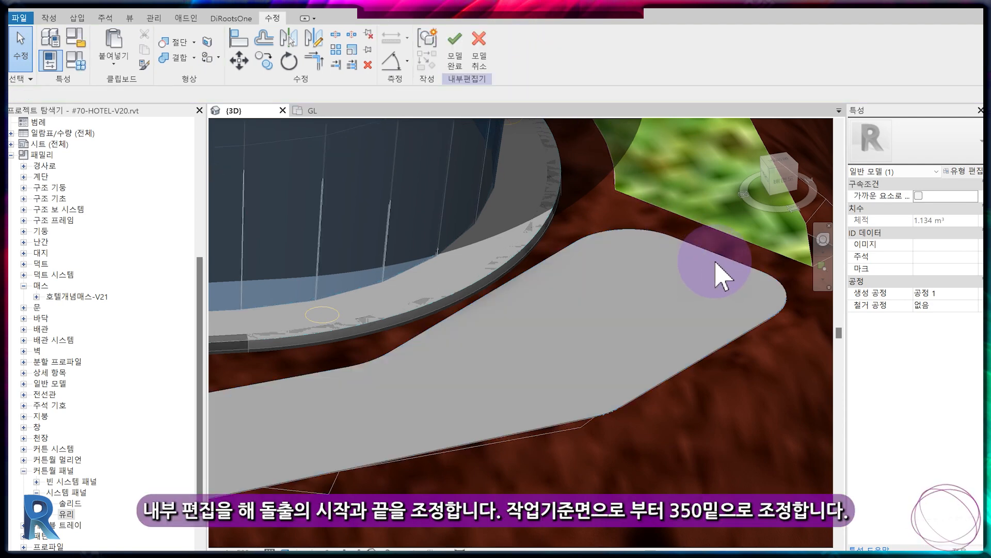
pyautogui.click(712, 271)
pyautogui.click(952, 209)
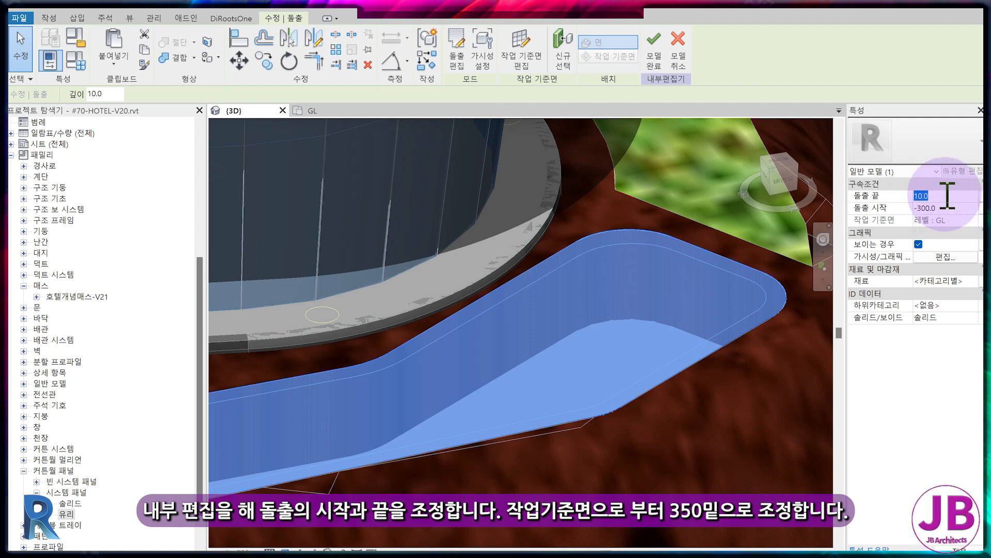
pyautogui.press('Return')
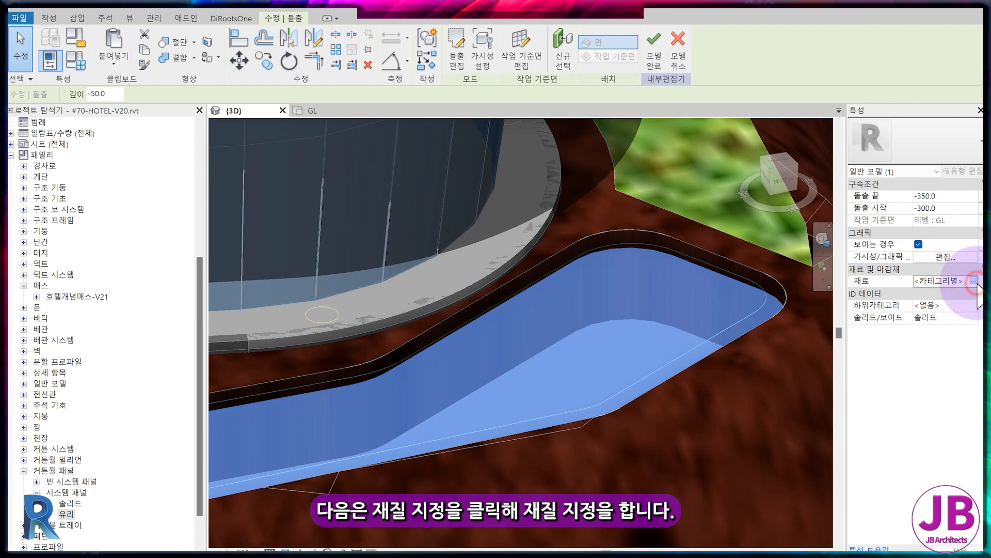
# - Open the material choice for the pool extrusion, duplicate the #JB-조경 material and name the copy #JB-풀
pyautogui.click(974, 281)
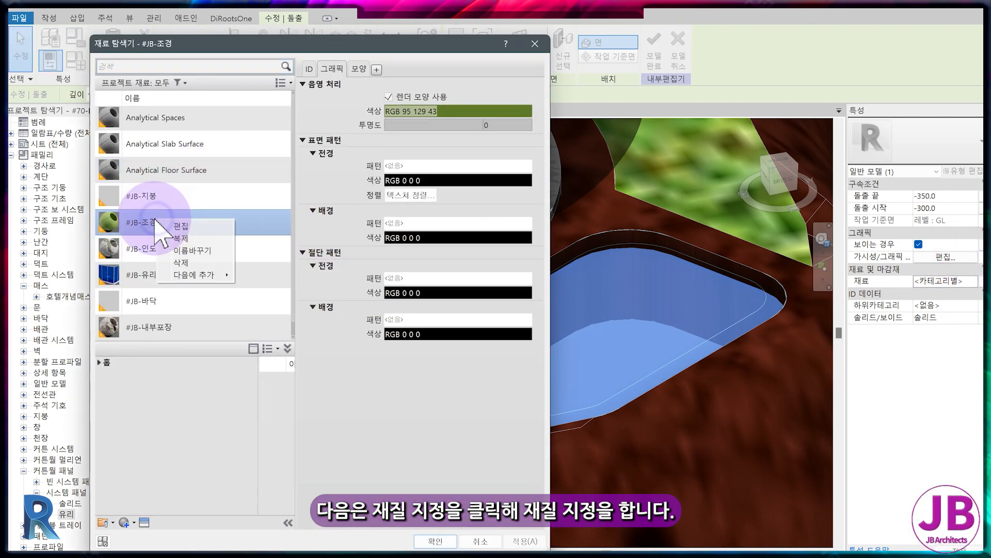
pyautogui.click(175, 237)
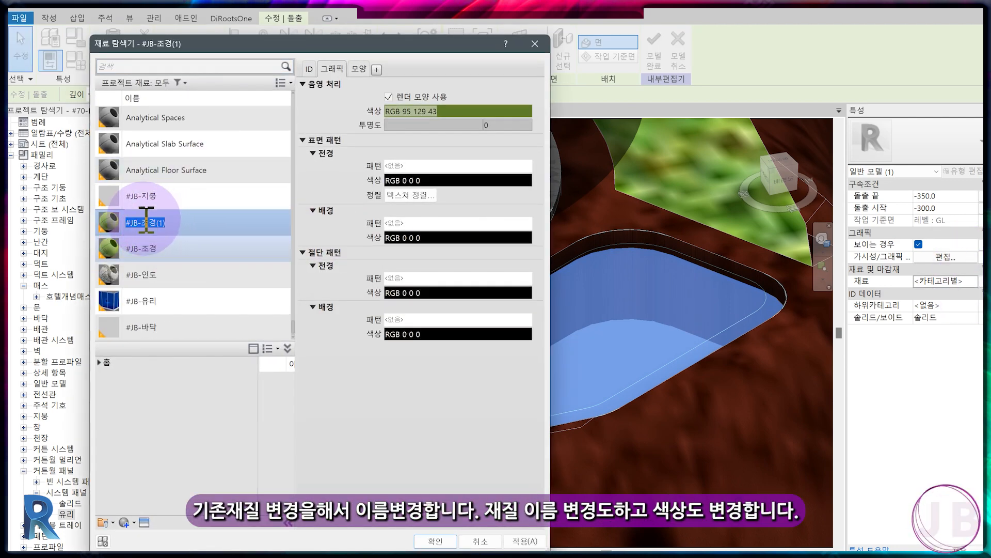
pyautogui.write('풀')
pyautogui.press('Return')
# - Duplicate the material's appearance asset so it is independent of #JB-조경 and name it #JB-풀
pyautogui.click(359, 68)
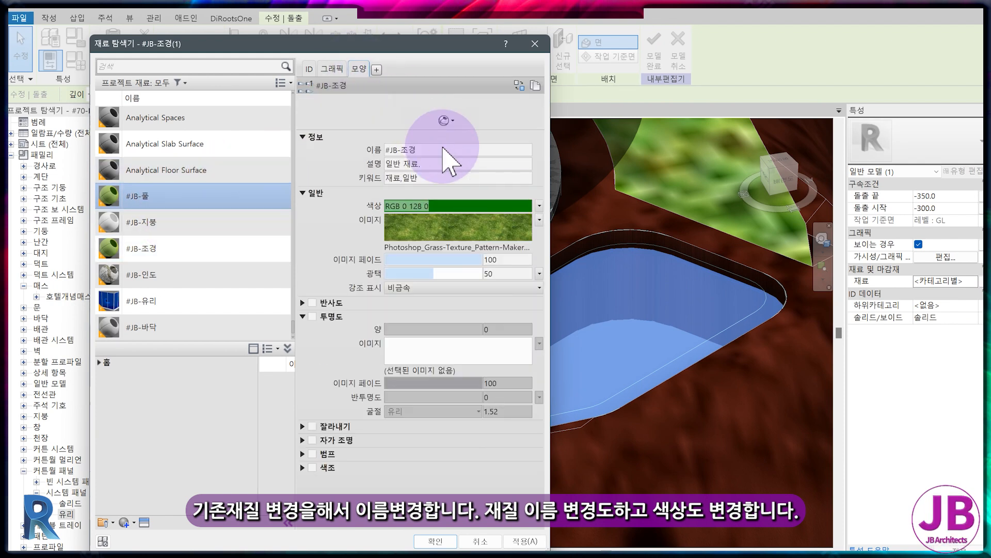
pyautogui.click(535, 85)
pyautogui.click(440, 151)
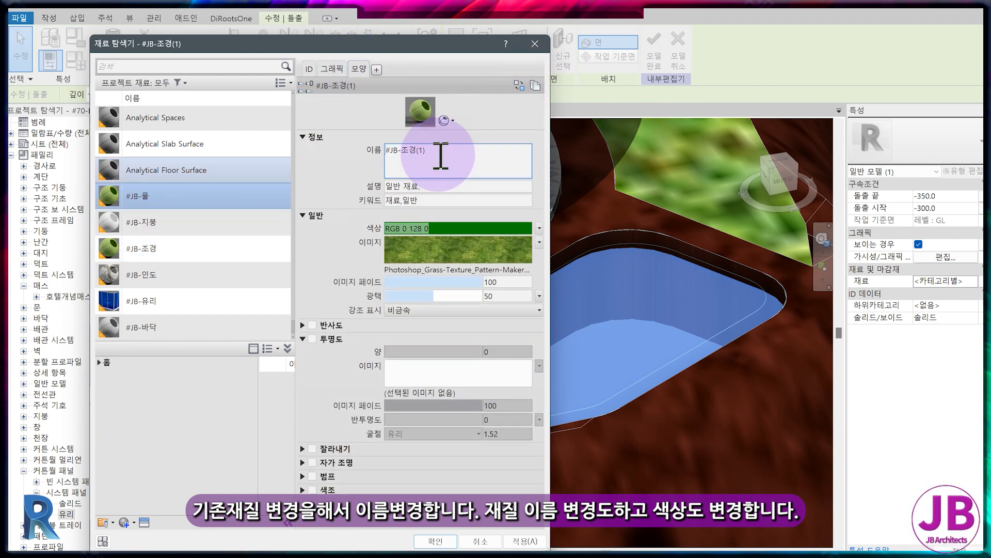
pyautogui.press('BackSpace')
pyautogui.press('BackSpace')
pyautogui.press('BackSpace')
pyautogui.press('BackSpace')
pyautogui.press('BackSpace')
pyautogui.write('풀')
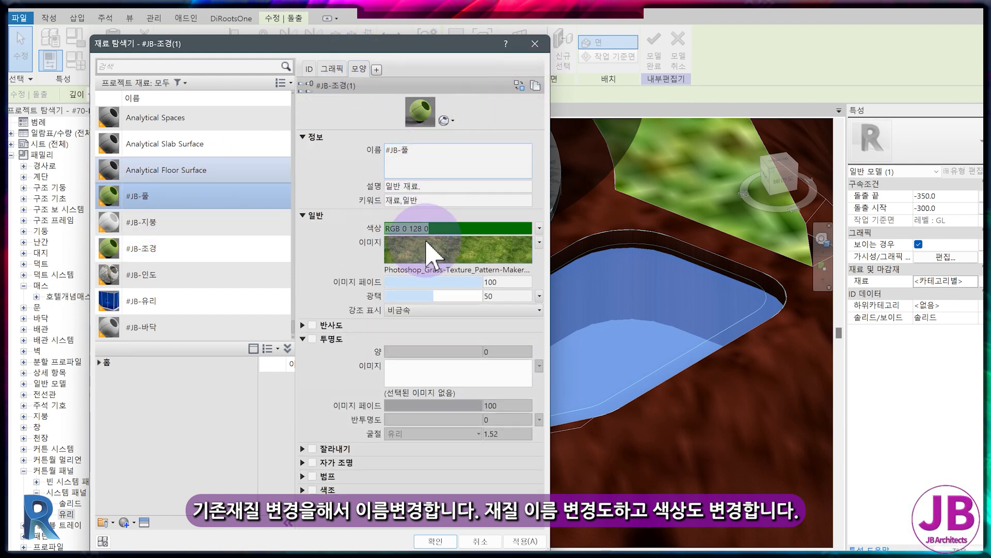
# - Set the #JB-풀 appearance colour to RGB 0 128 255
pyautogui.click(442, 229)
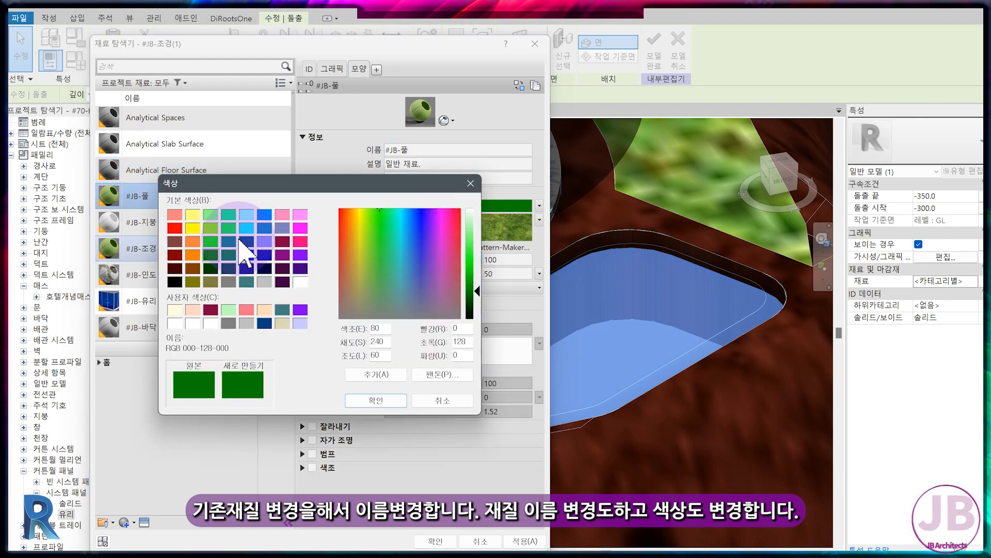
pyautogui.click(265, 216)
pyautogui.press('Return')
# - Replace the grass image with 30_pool water texture_seamless.jpg and enable transparency with an amount of 70
pyautogui.click(400, 245)
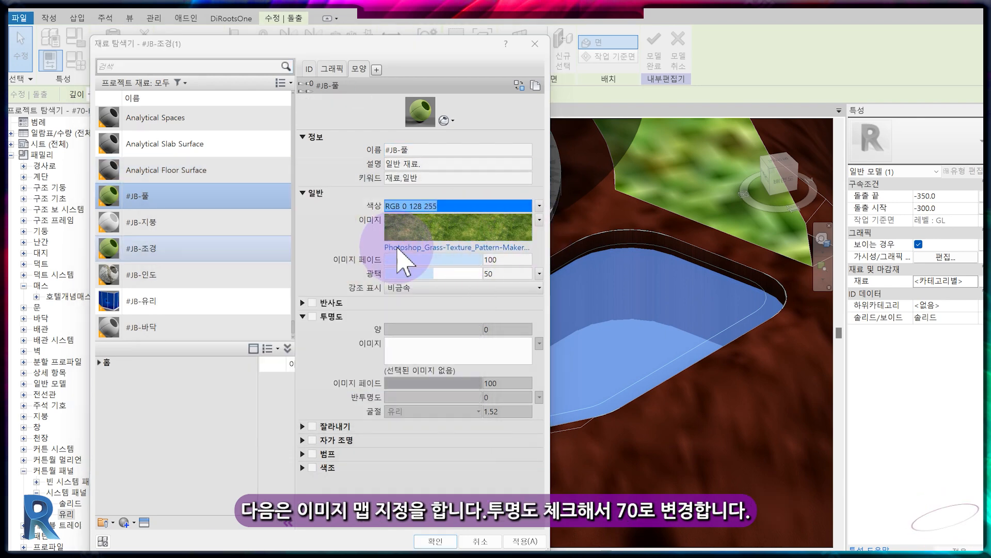
pyautogui.doubleClick(636, 94)
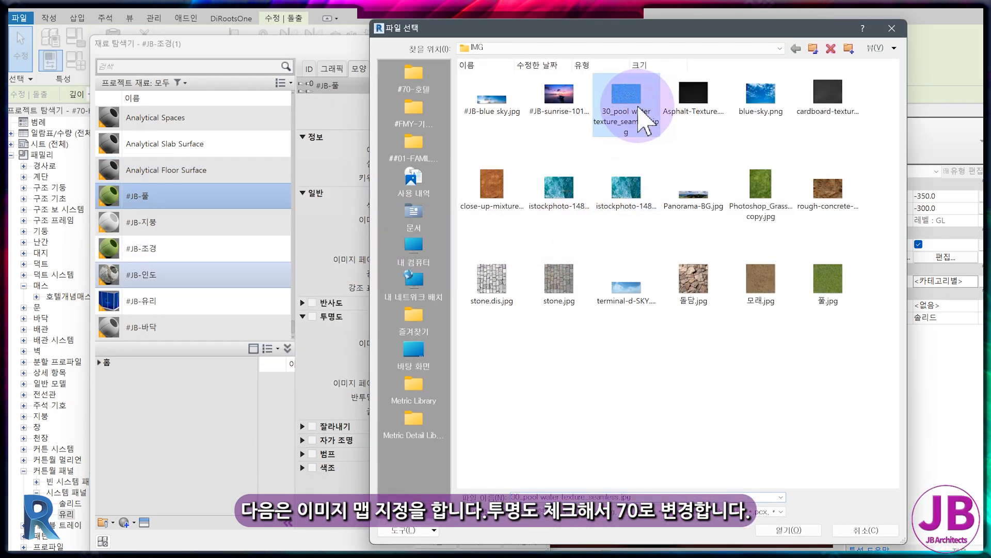
pyautogui.click(312, 317)
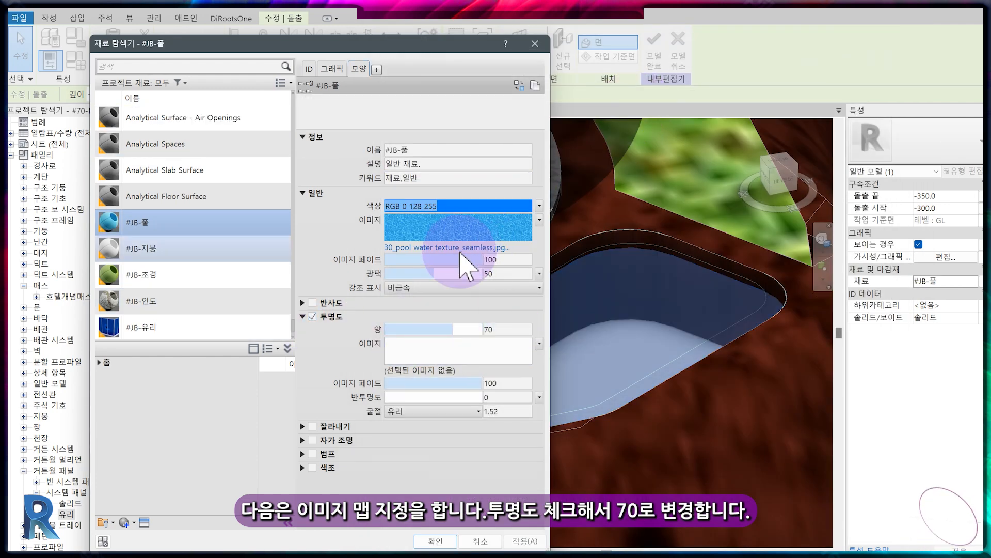
# - Set the pool water texture's sample size to 3000 mm wide by 3000 mm high
pyautogui.click(539, 219)
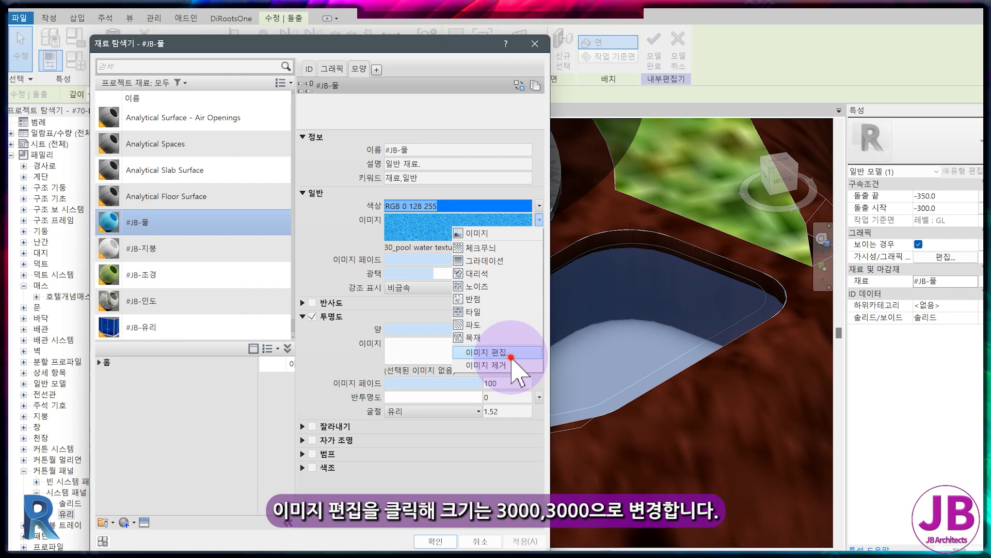
pyautogui.click(512, 356)
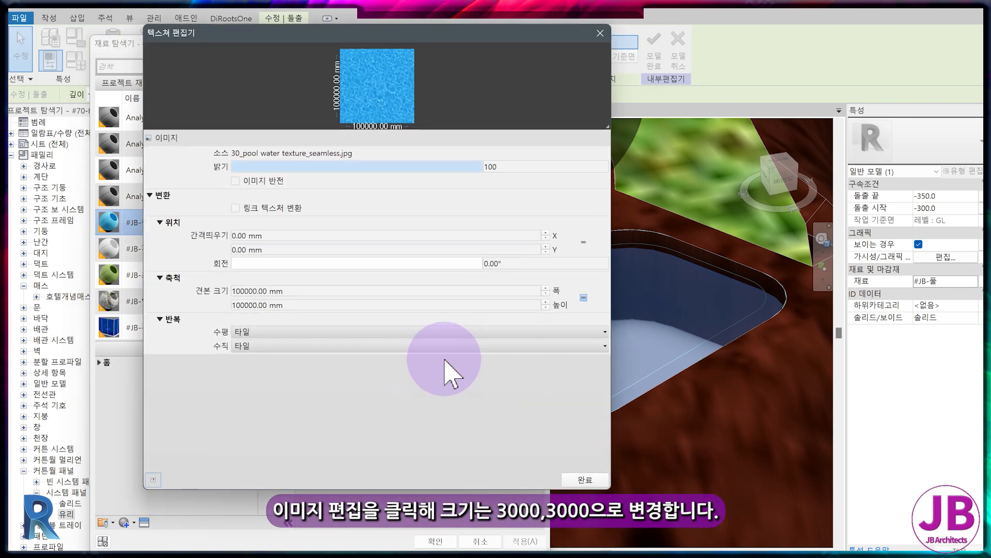
pyautogui.click(303, 292)
pyautogui.write('3000')
pyautogui.press('Tab')
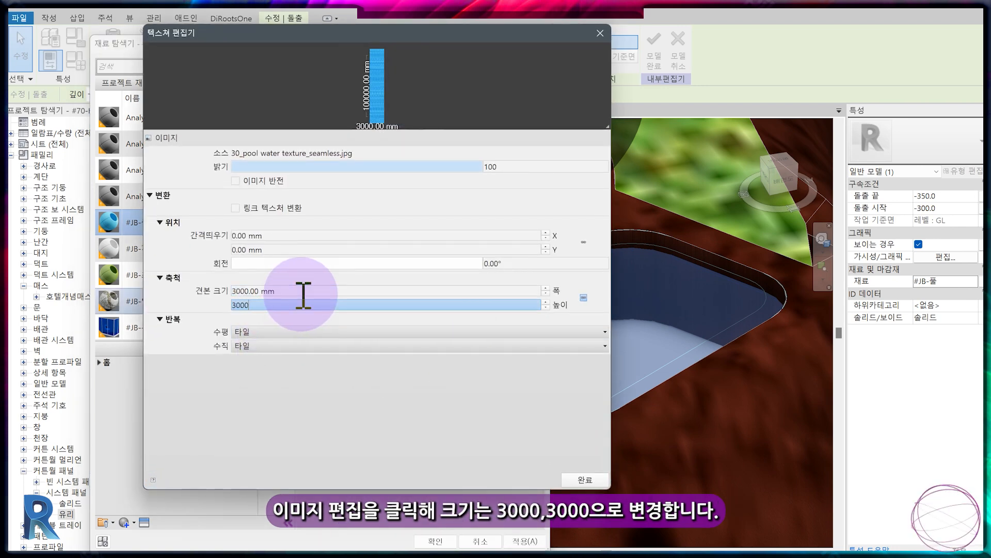
pyautogui.click(585, 479)
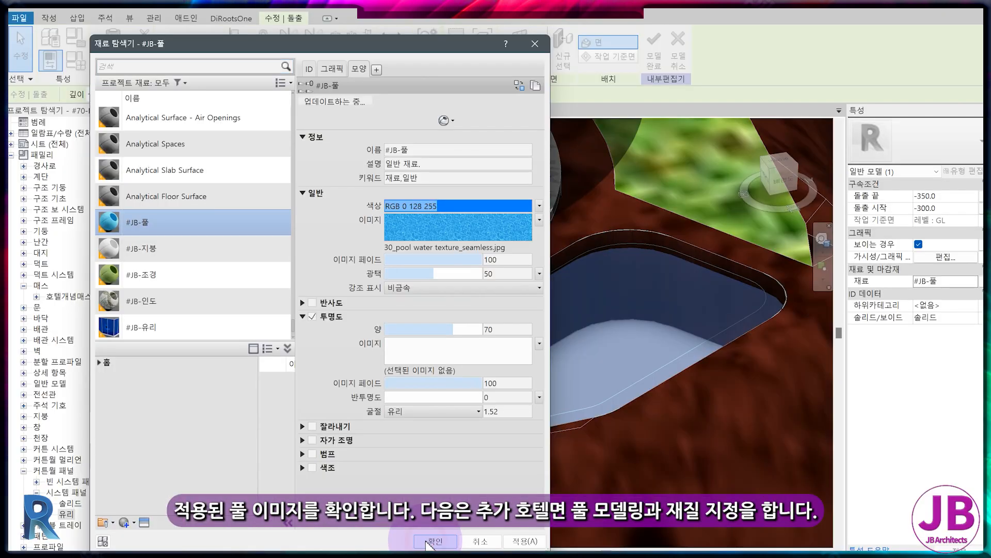
# - Apply the #JB-풀 material to the pool extrusion and finish the in-place model
pyautogui.click(427, 541)
pyautogui.click(458, 491)
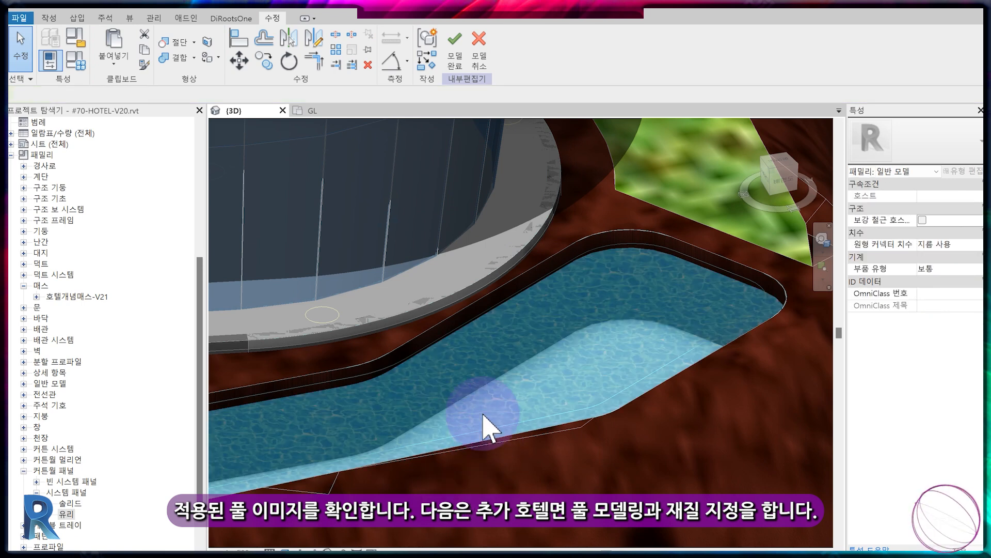
pyautogui.click(455, 53)
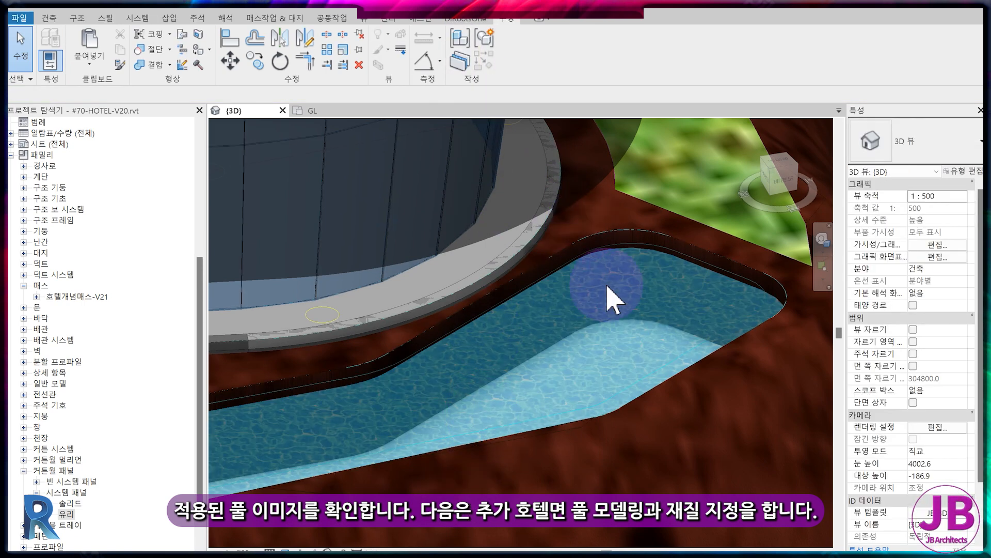
# - Examine the second hotel's pool pad and its stair core in the GL plan and the 3D view
pyautogui.scroll(-8, 612, 310)
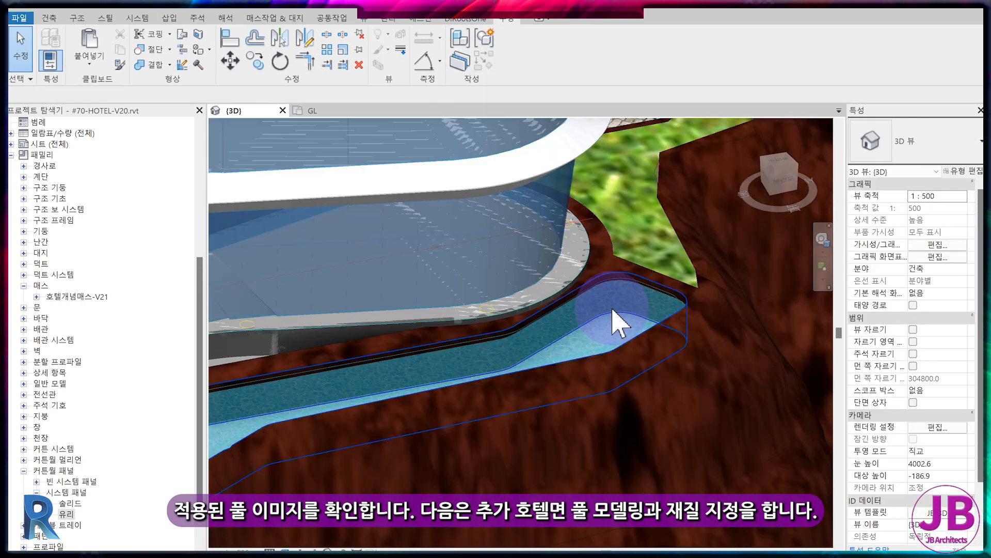
pyautogui.scroll(-5, 667, 449)
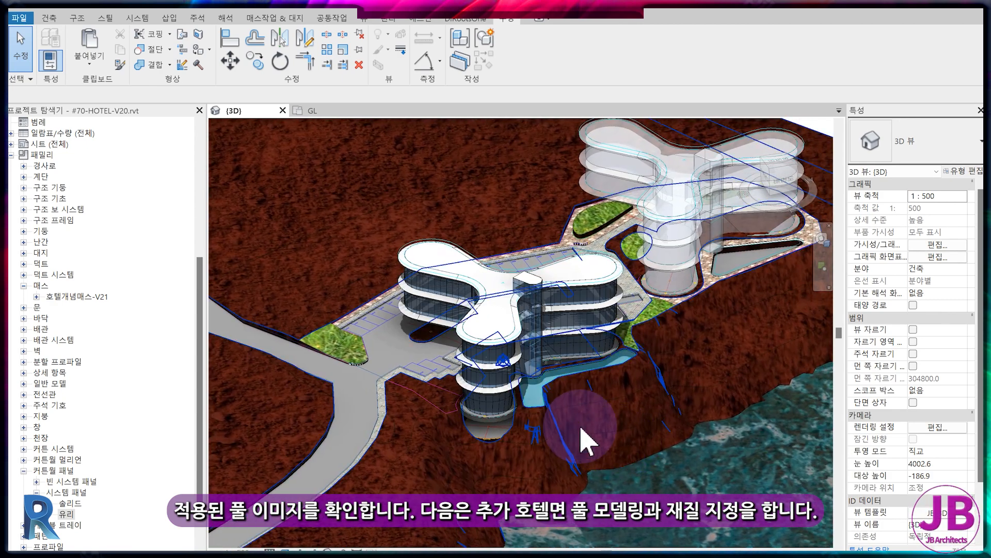
pyautogui.click(320, 110)
pyautogui.scroll(-2, 573, 309)
pyautogui.moveTo(394, 338); pyautogui.dragTo(548, 186, button='middle')
pyautogui.scroll(2, 405, 434)
pyautogui.moveTo(405, 430); pyautogui.dragTo(558, 377, button='middle')
pyautogui.scroll(1, 491, 326)
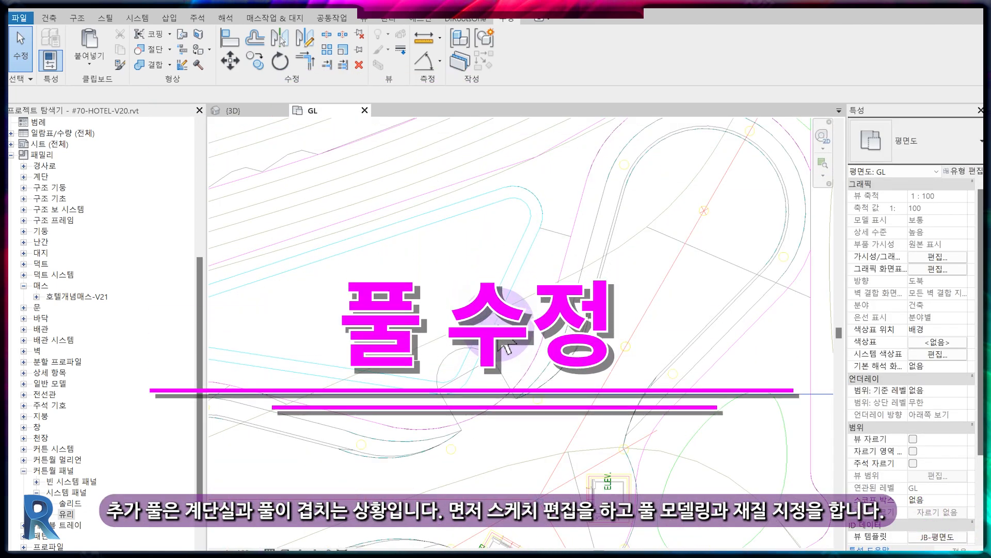
pyautogui.click(260, 111)
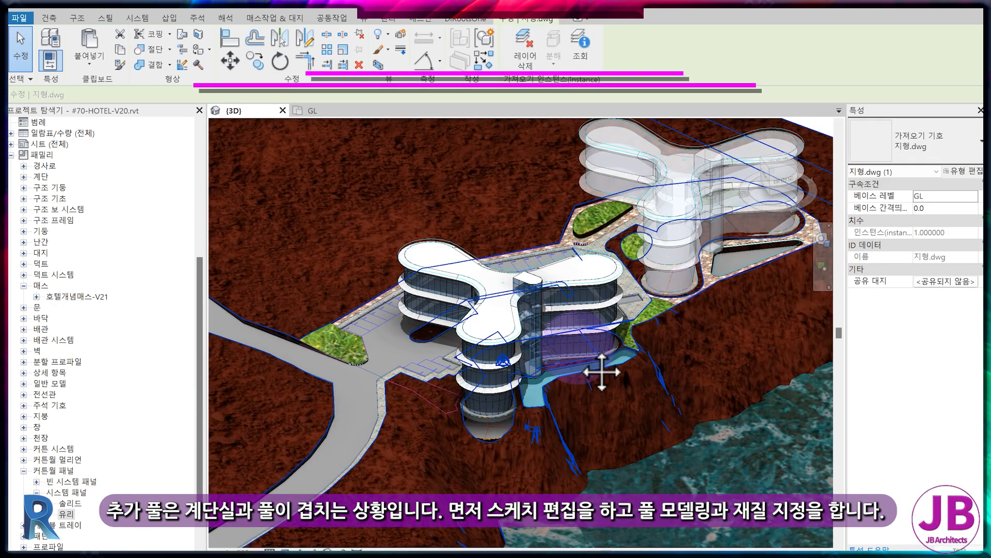
pyautogui.moveTo(638, 357); pyautogui.dragTo(508, 400, button='middle')
pyautogui.scroll(4, 621, 313)
pyautogui.press('Escape')
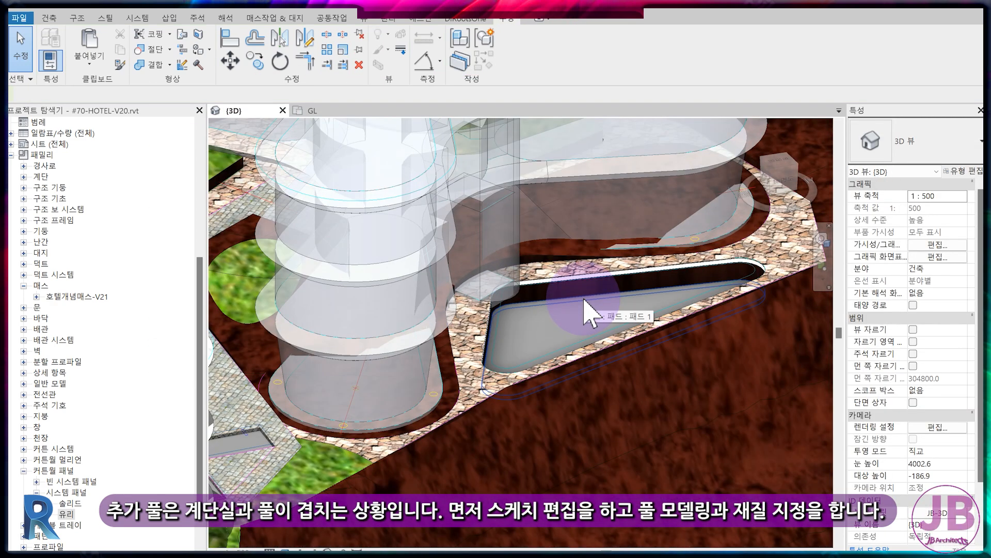
# - Edit the second pool pad's boundary in the GL plan with the stair core arc offset by 500, finish the sketch and return to 3D
pyautogui.click(589, 313)
pyautogui.click(509, 57)
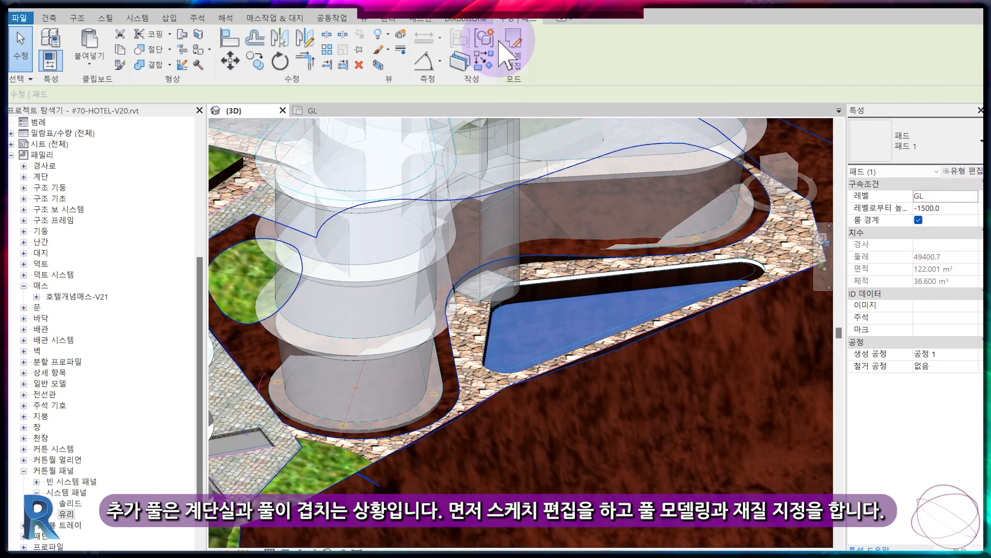
pyautogui.click(328, 111)
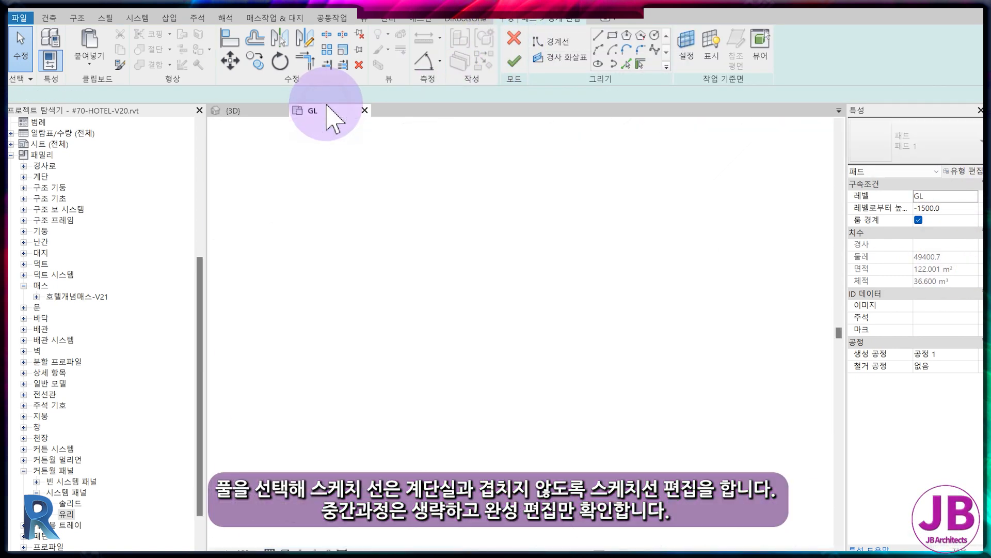
pyautogui.scroll(3, 480, 320)
pyautogui.click(627, 64)
pyautogui.moveTo(90, 95); pyautogui.dragTo(45, 93)
pyautogui.write('500')
pyautogui.press('Return')
pyautogui.scroll(2, 470, 356)
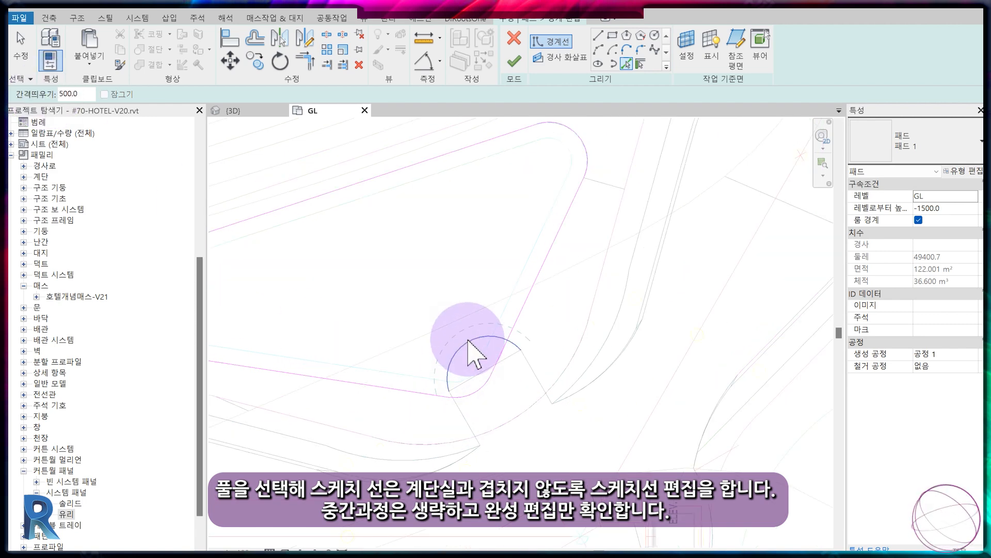
pyautogui.click(469, 355)
pyautogui.click(514, 61)
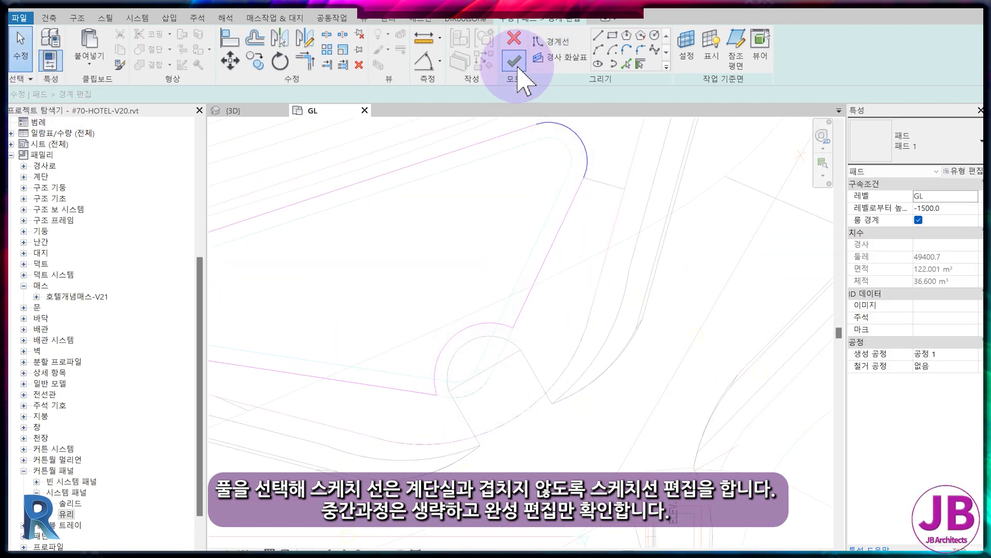
pyautogui.click(279, 111)
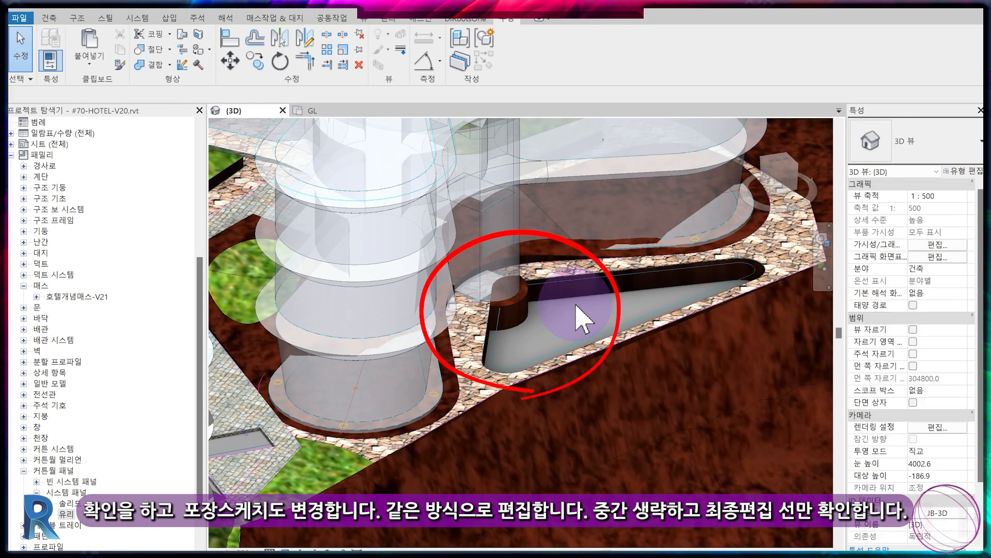
# - Edit the 내부포장 paving pad's boundary to follow the second pool's arc around the stair core, finish the sketch and return to 3D
pyautogui.scroll(5, 579, 317)
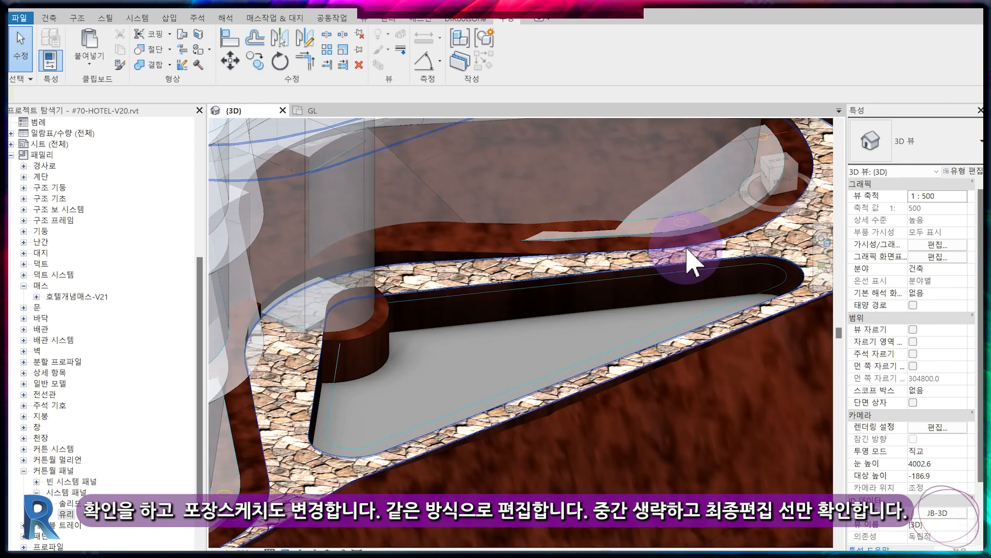
pyautogui.click(801, 253)
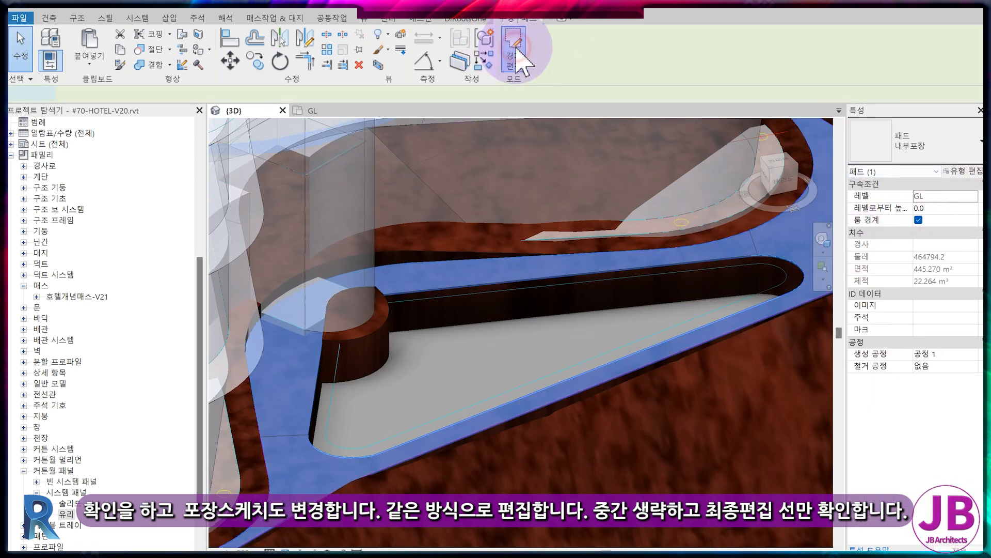
pyautogui.click(514, 54)
pyautogui.click(497, 189)
pyautogui.click(508, 62)
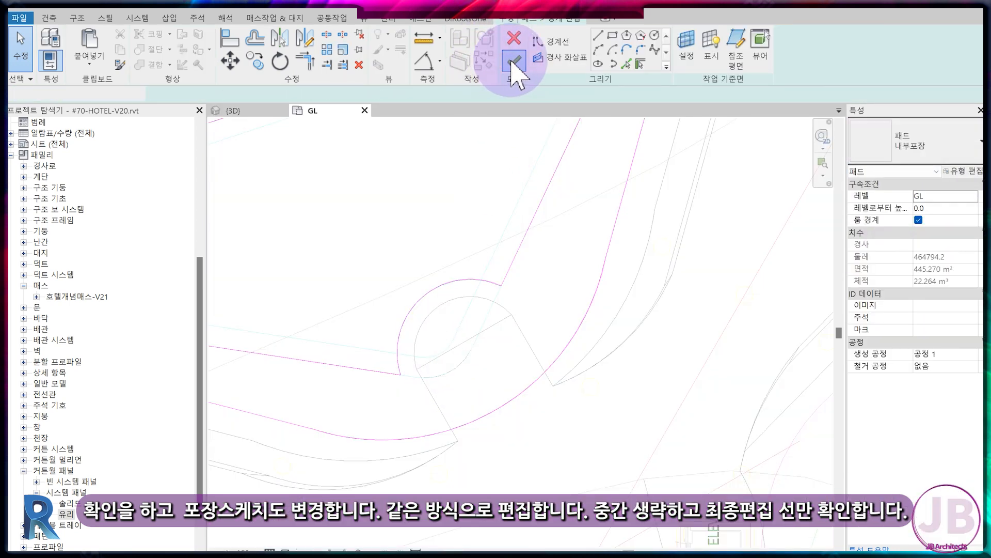
pyautogui.click(232, 111)
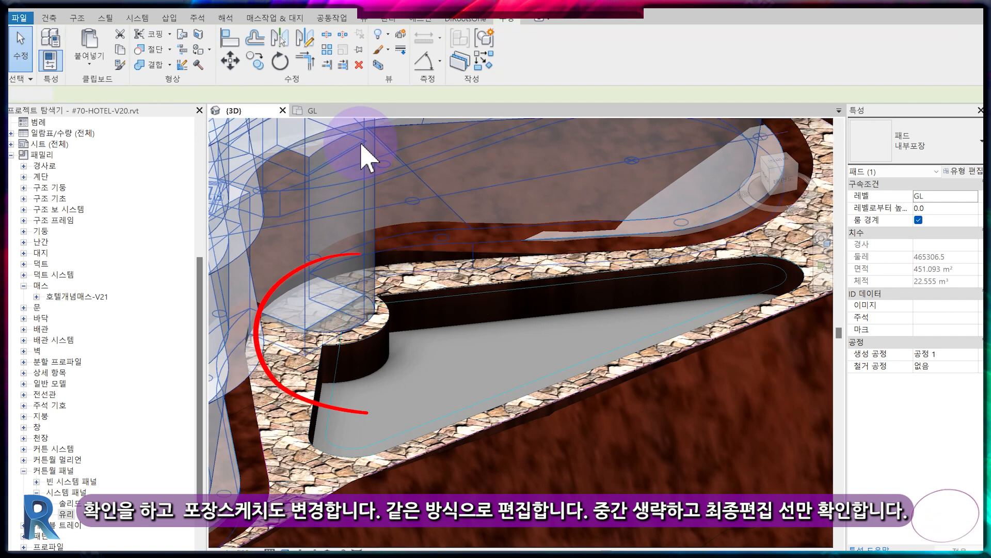
# - Start an in-place model in the GL plan with the generic model category (일반 모델) and name it 풀2
pyautogui.click(316, 111)
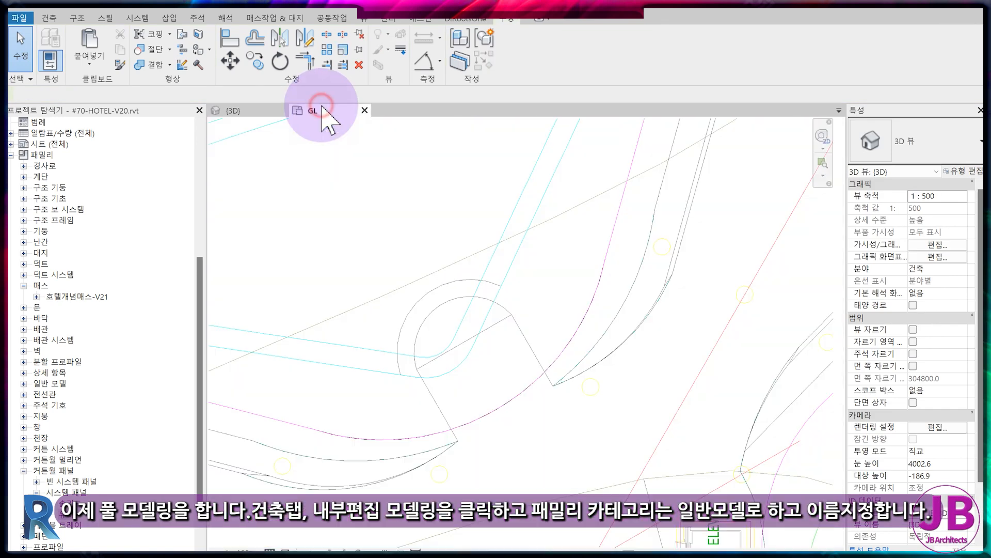
pyautogui.click(49, 18)
pyautogui.click(142, 120)
pyautogui.click(413, 471)
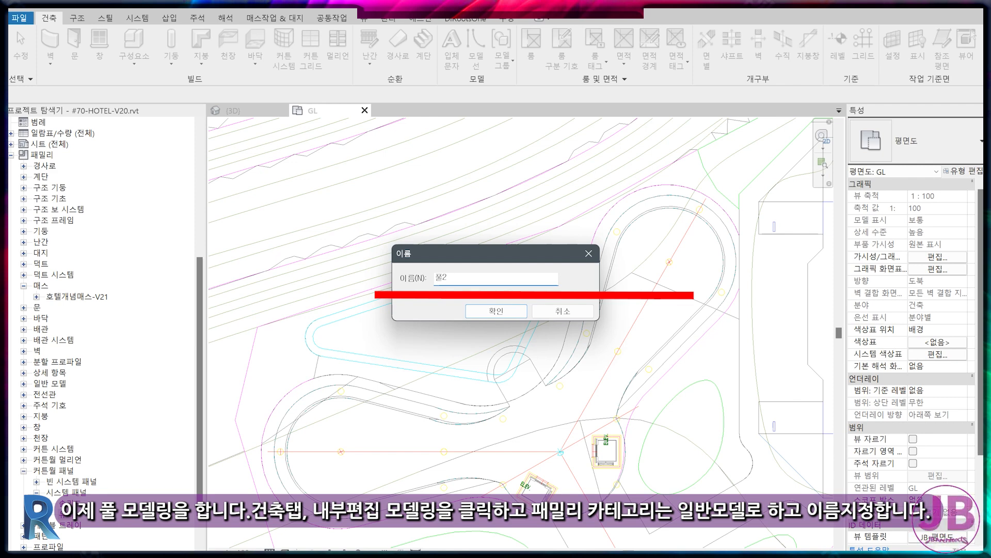
pyautogui.click(478, 310)
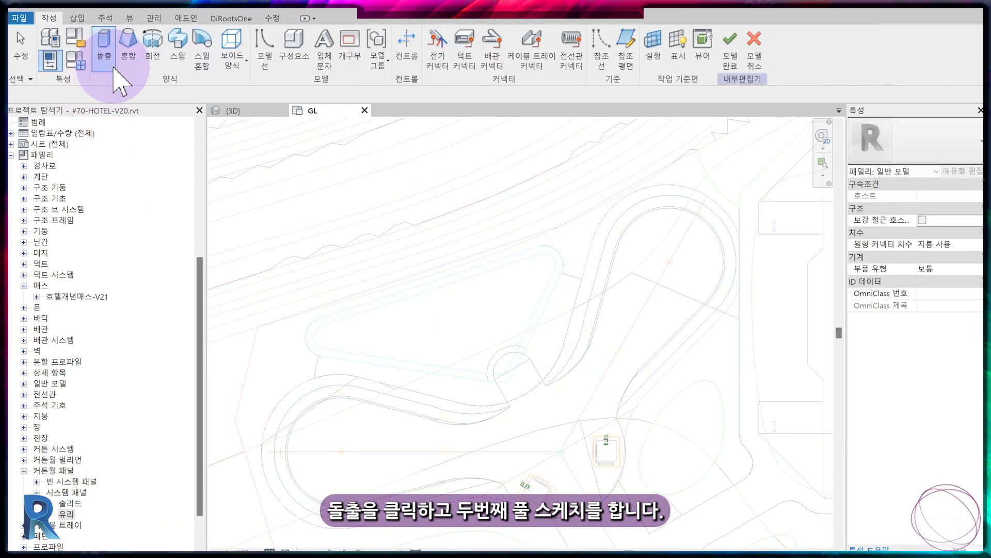
# - Start an extrusion and pick the second pool's outline in the GL plan as its sketch boundary
pyautogui.click(114, 68)
pyautogui.click(510, 65)
pyautogui.scroll(3, 535, 304)
pyautogui.press('Tab')
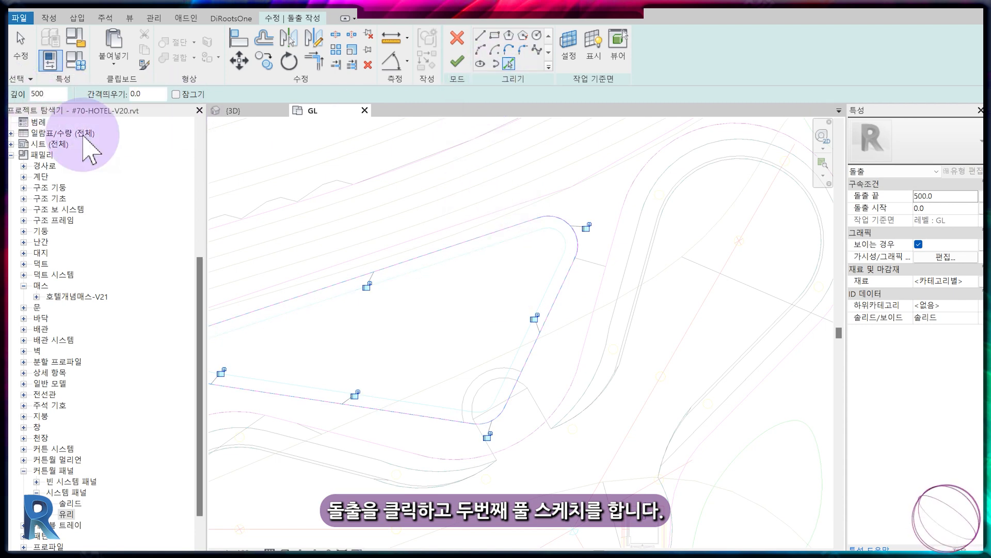
pyautogui.scroll(3, 586, 336)
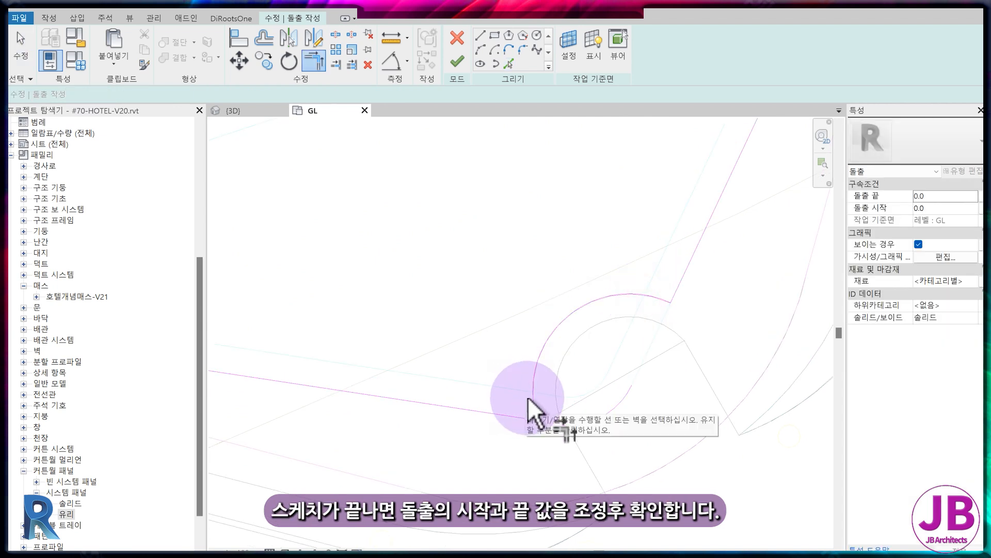
# - Trim the sketch to the stair core arc, delete the leftover segment, and finish the extrusion from -300 to -350
pyautogui.click(532, 397)
pyautogui.click(515, 418)
pyautogui.press('Escape')
pyautogui.click(603, 416)
pyautogui.press('Delete')
pyautogui.scroll(-4, 671, 377)
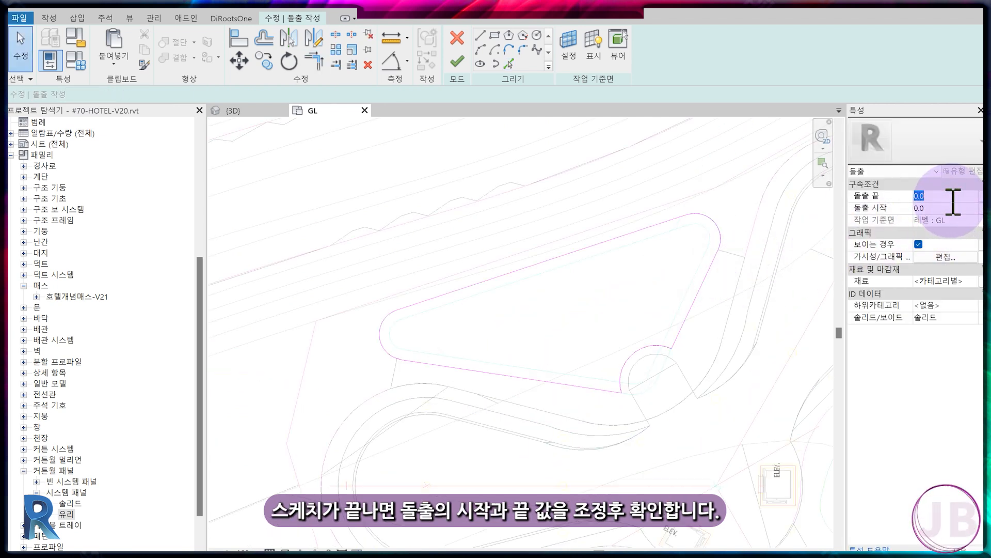
pyautogui.click(457, 61)
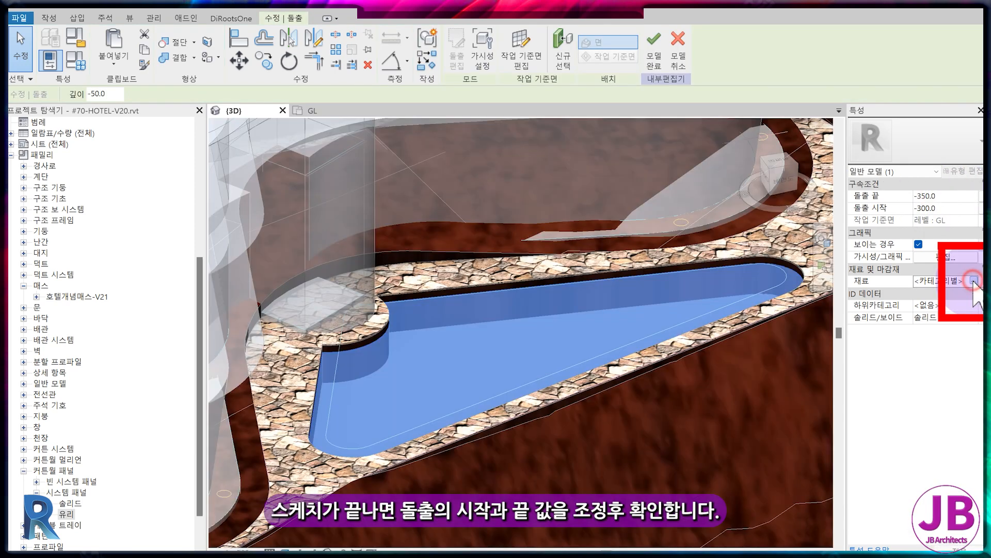
# - Assign the #JB-풀 material to the pool extrusion, set its extrusion end to -500 and finish the in-place model
pyautogui.click(974, 280)
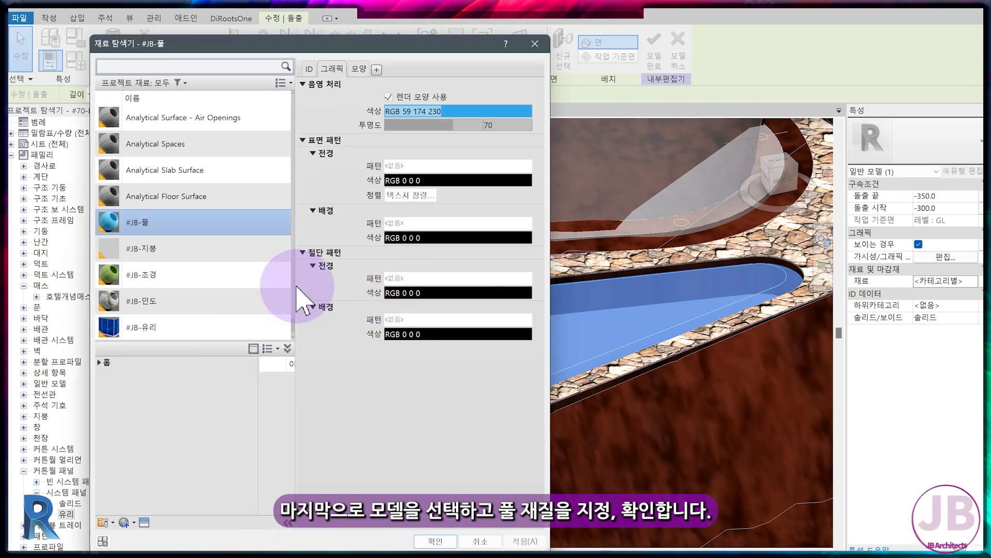
pyautogui.click(436, 540)
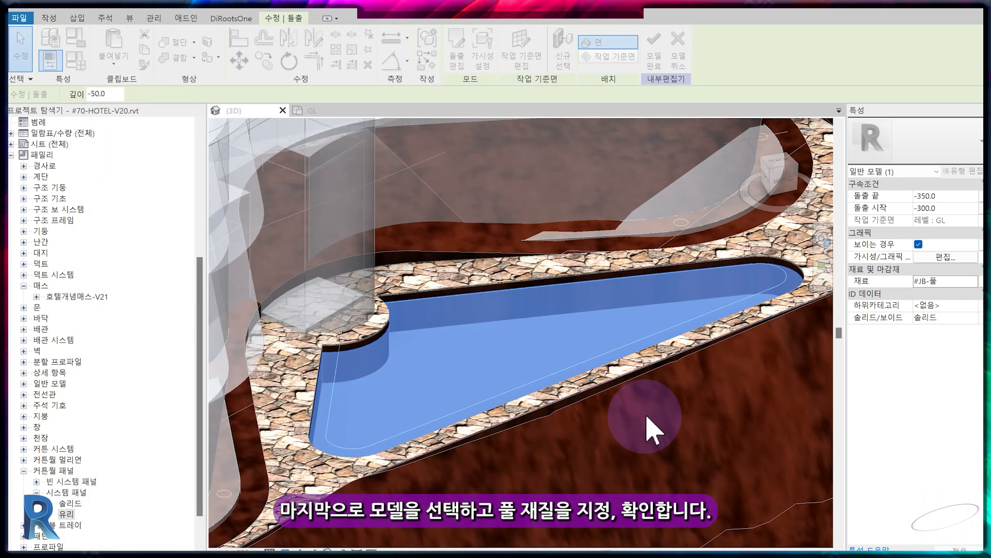
pyautogui.click(951, 198)
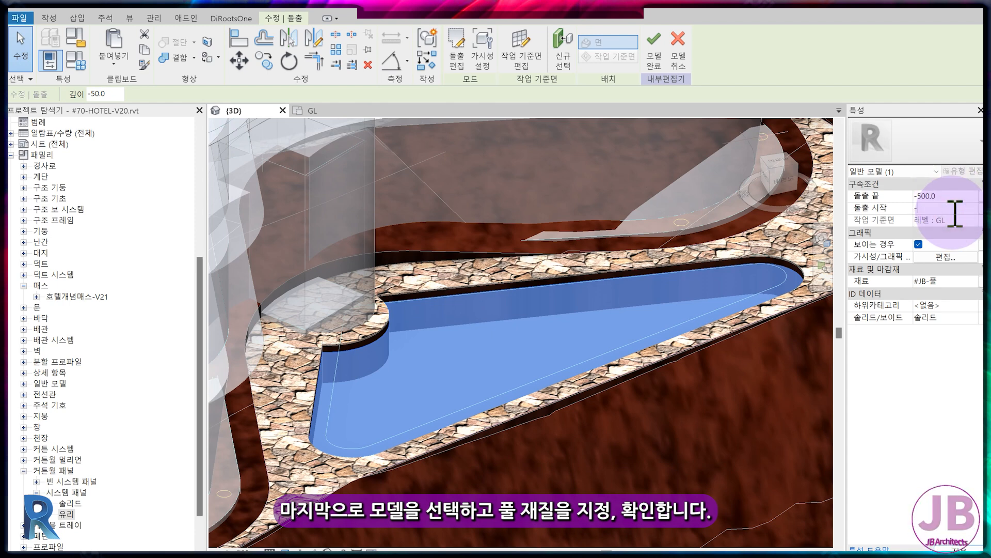
pyautogui.click(654, 57)
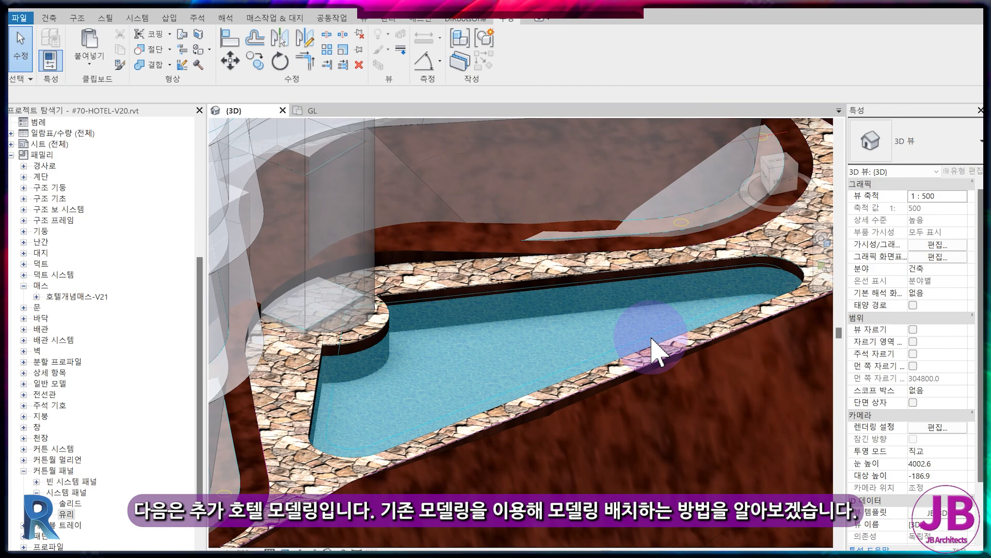
pyautogui.scroll(-4, 642, 380)
pyautogui.moveTo(638, 402); pyautogui.dragTo(679, 385, button='middle')
pyautogui.scroll(-3, 671, 406)
pyautogui.moveTo(656, 451); pyautogui.dragTo(631, 441, button='middle')
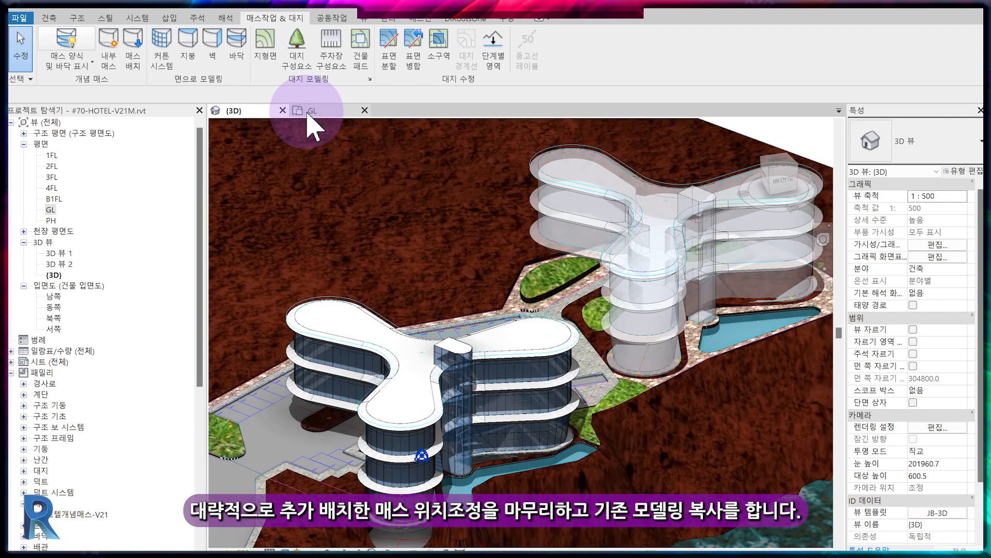
# - Move the additional 호텔개념매스-V21 mass in the GL plan so its centre lands on the linked drawing's axis intersection
pyautogui.click(311, 112)
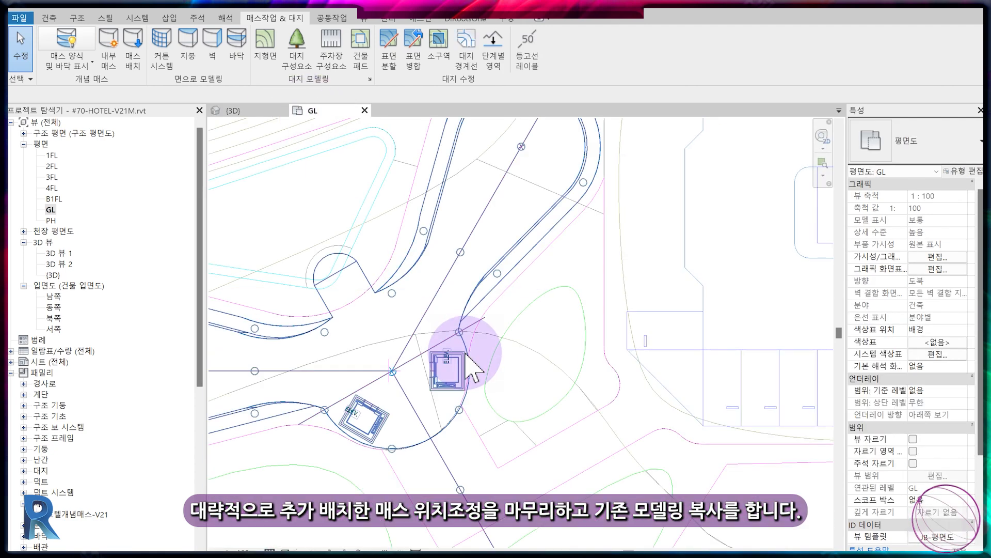
pyautogui.click(394, 369)
pyautogui.scroll(5, 385, 392)
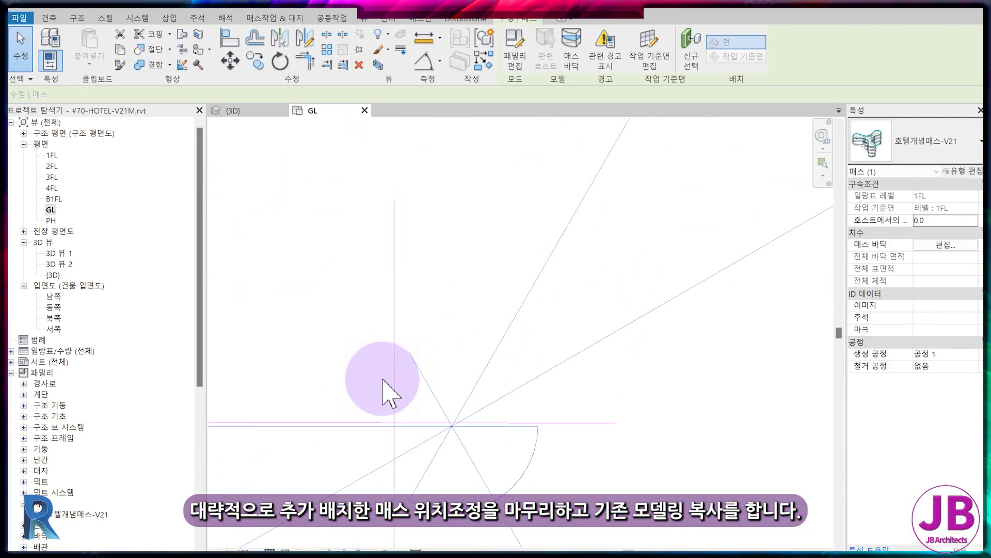
pyautogui.moveTo(385, 394); pyautogui.dragTo(445, 438)
pyautogui.scroll(2, 445, 438)
pyautogui.press('m')
pyautogui.press('v')
pyautogui.click(458, 416)
pyautogui.click(359, 416)
pyautogui.press('m')
pyautogui.press('v')
pyautogui.click(359, 416)
pyautogui.click(359, 410)
pyautogui.click(422, 423)
pyautogui.scroll(-2, 417, 423)
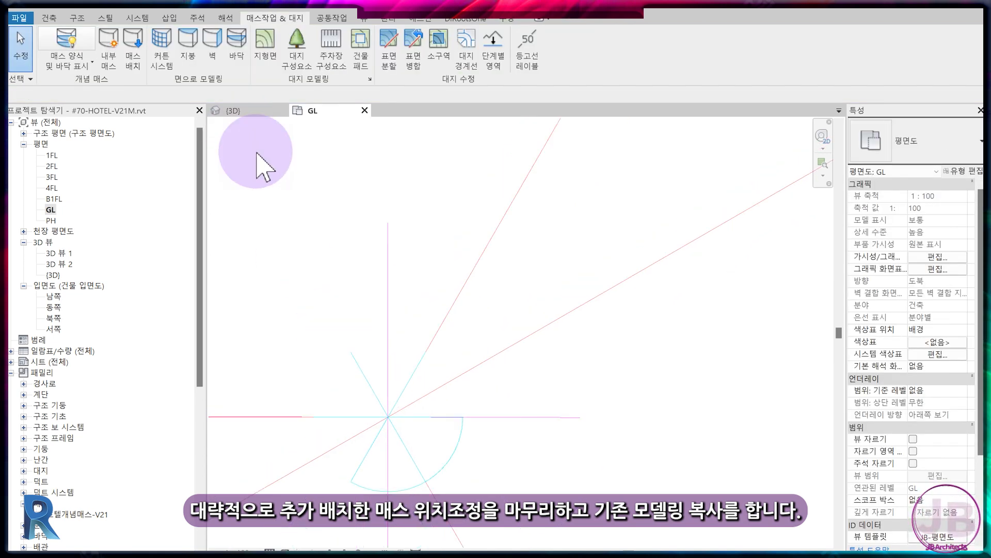
# - Select all instances of the first hotel's #JB-지붕 roof in the entire project from the 3D view
pyautogui.scroll(-5, 408, 310)
pyautogui.scroll(-5, 417, 321)
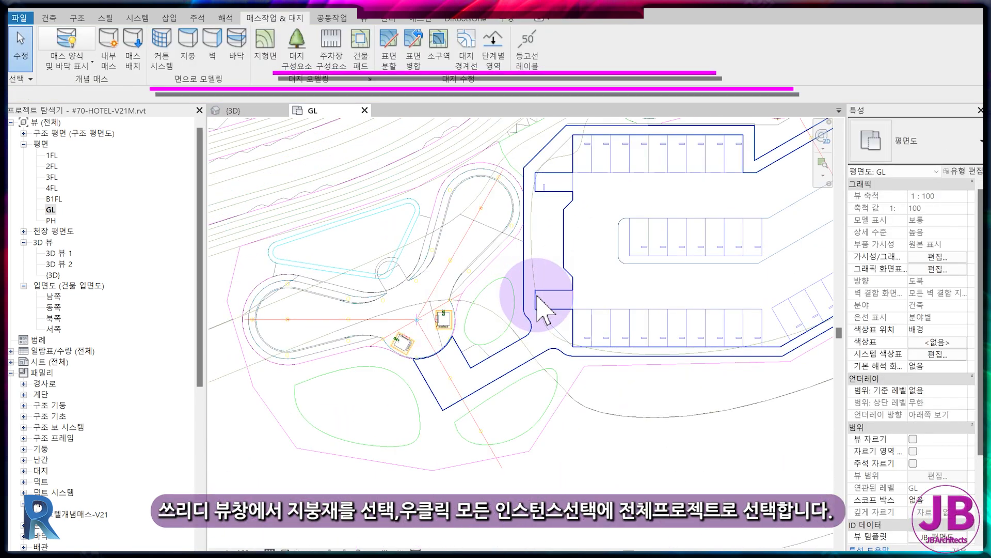
pyautogui.scroll(-4, 537, 299)
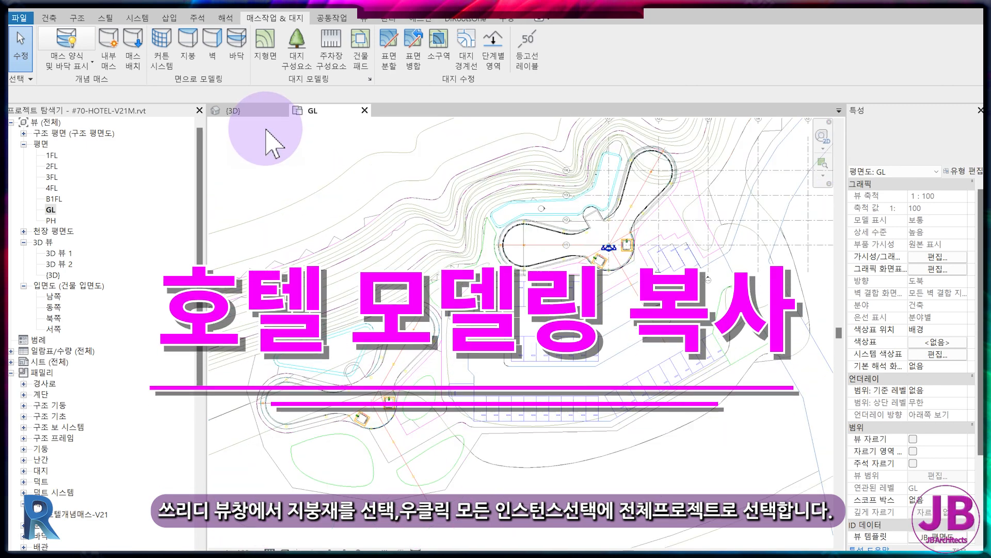
pyautogui.click(232, 111)
pyautogui.scroll(-3, 454, 355)
pyautogui.click(420, 409)
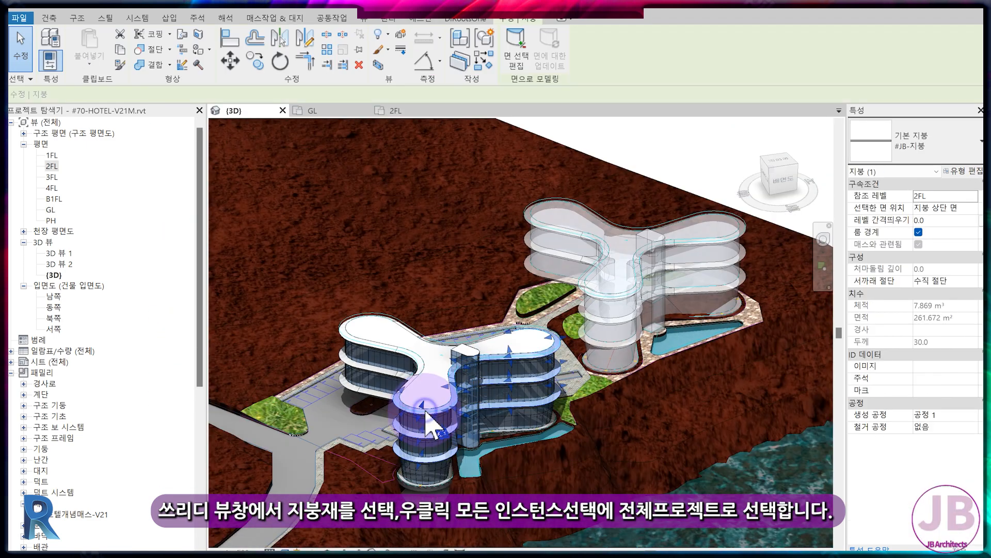
pyautogui.rightClick(425, 410)
pyautogui.moveTo(557, 231)
pyautogui.click(615, 245)
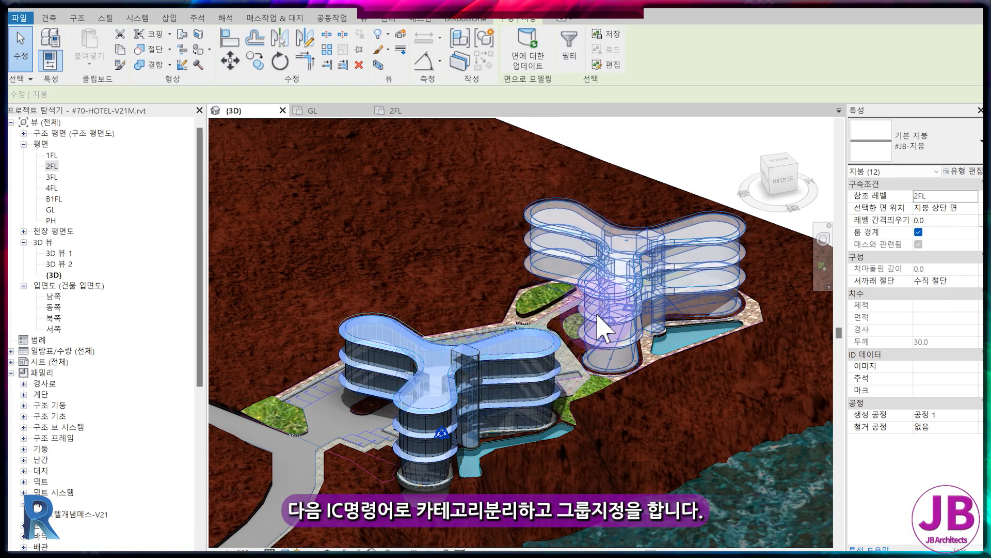
# - Isolate the roof category, select all the roofs and group them as a model group named MASS
pyautogui.press('i')
pyautogui.press('c')
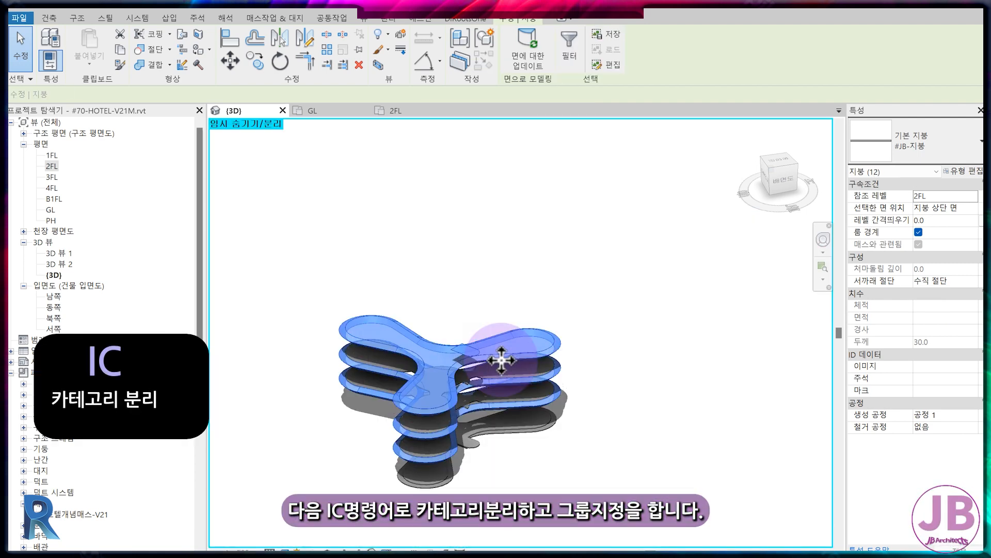
pyautogui.press('Escape')
pyautogui.click(411, 354)
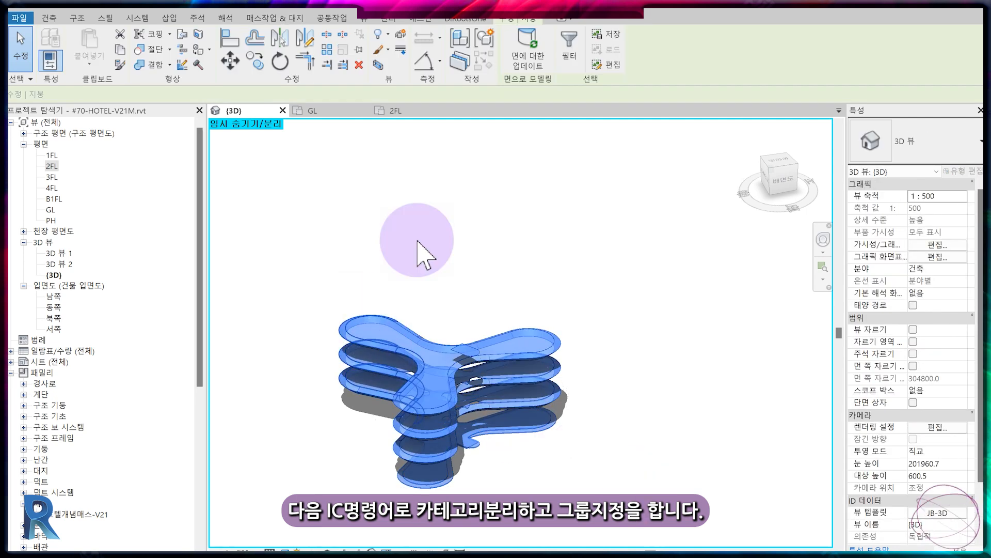
pyautogui.click(482, 38)
pyautogui.write('MASS')
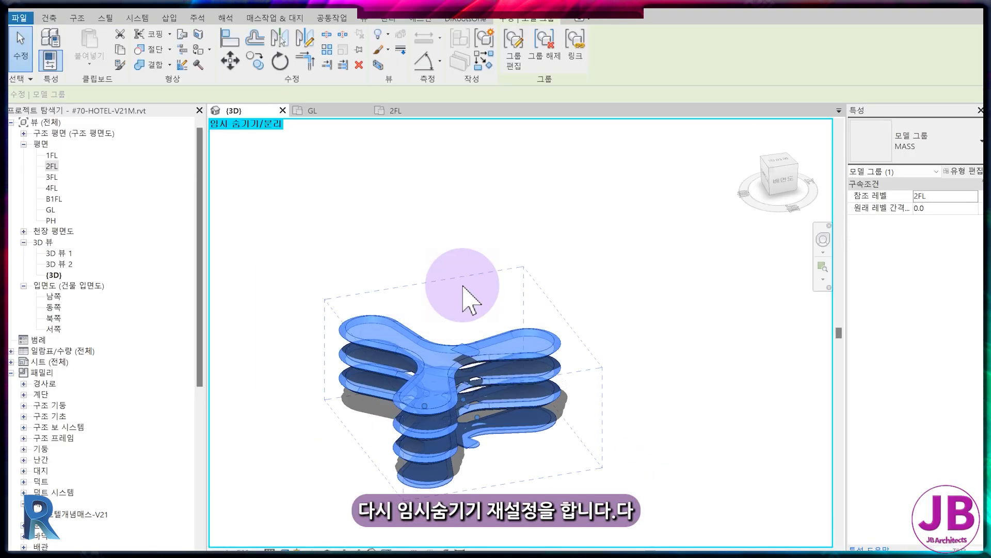
# - Reset the temporary hide/isolate in the 3D view
pyautogui.press('h')
pyautogui.press('h')
pyautogui.press('h')
pyautogui.press('r')
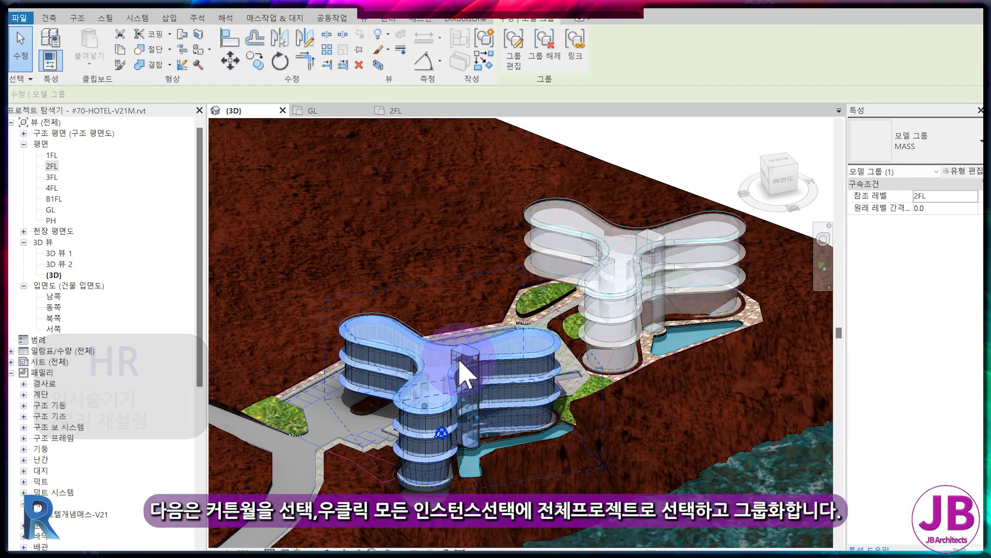
# - Select all instances of the #JB-커튼월 curtain system in the entire project and group them as CURTAIN-WALL
pyautogui.scroll(4, 459, 361)
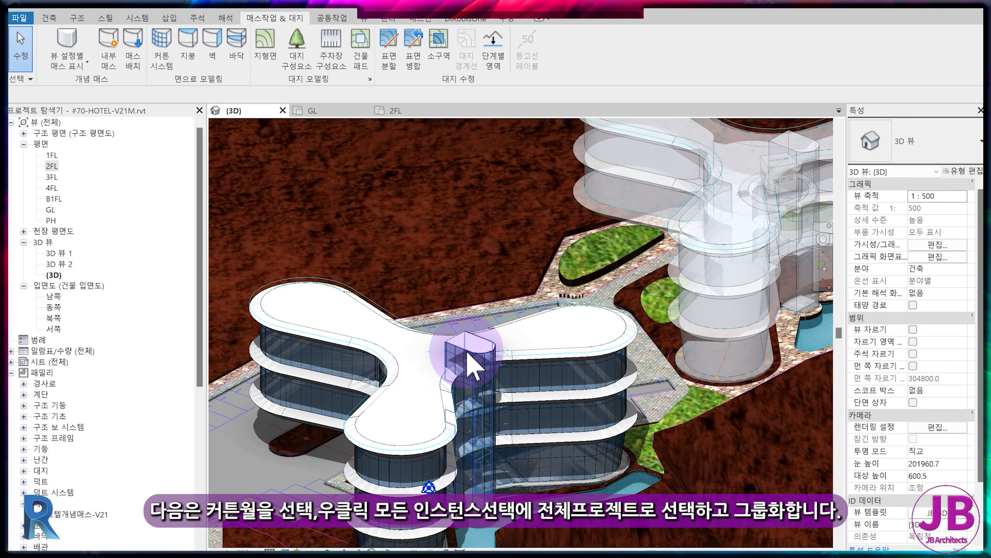
pyautogui.click(470, 359)
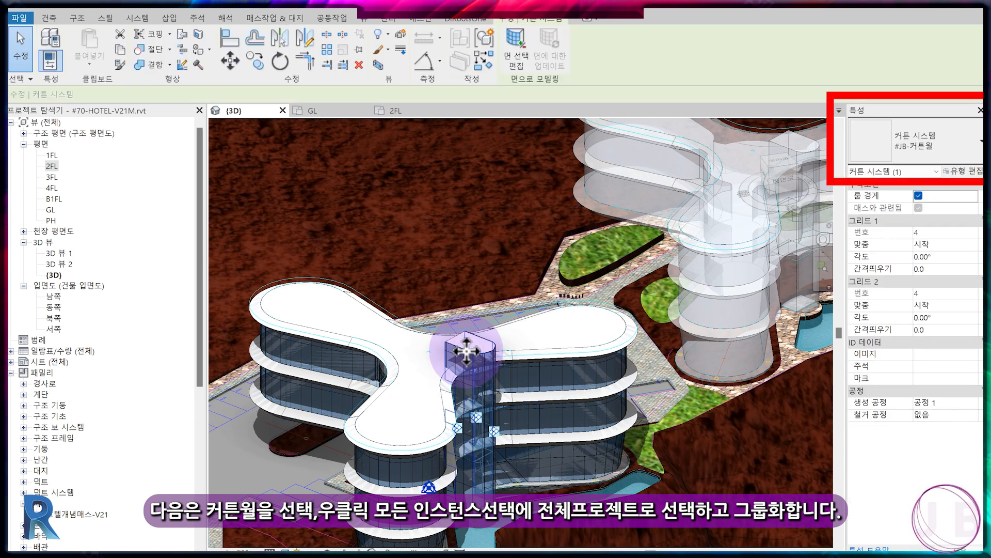
pyautogui.rightClick(466, 351)
pyautogui.moveTo(542, 171)
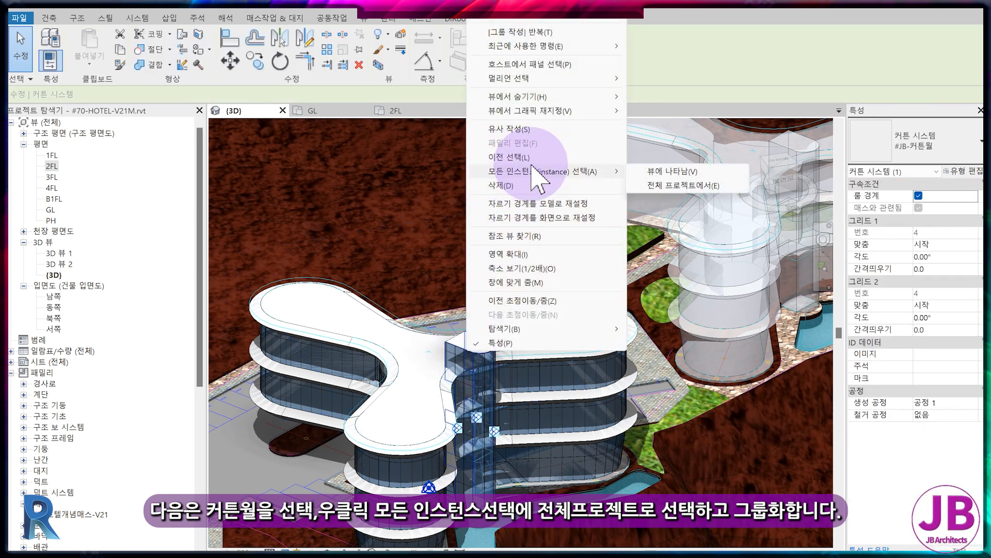
pyautogui.click(689, 184)
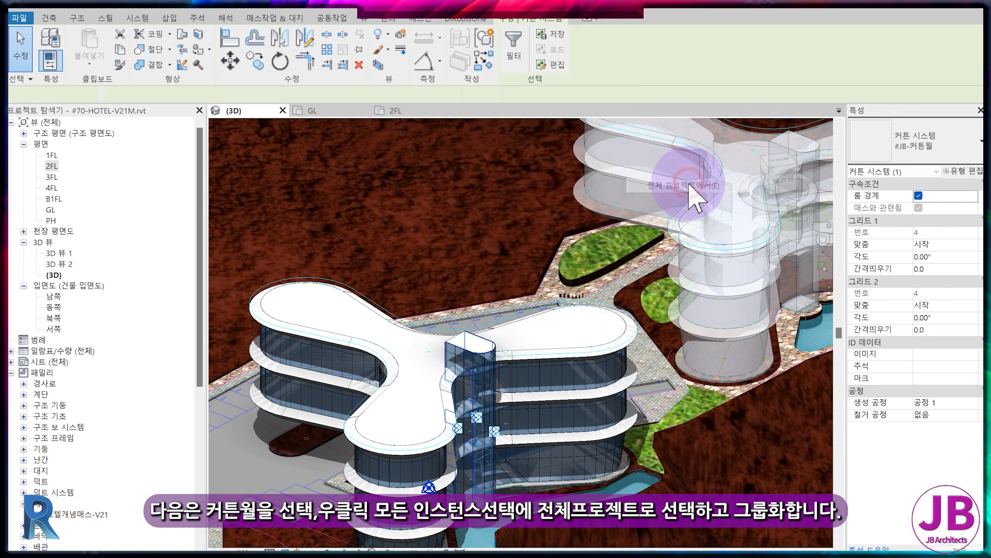
pyautogui.click(483, 41)
pyautogui.write('CURTAIN-WALL')
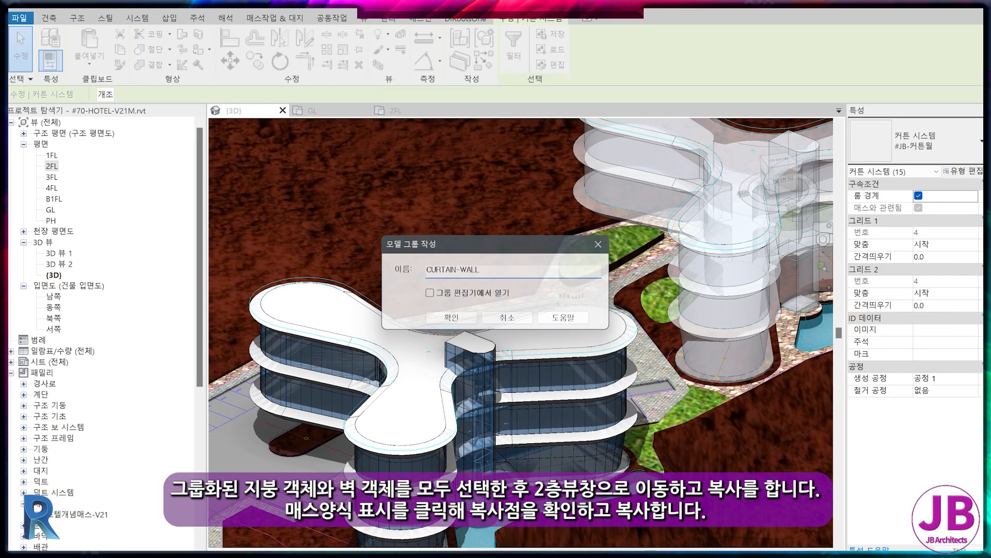
pyautogui.click(438, 281)
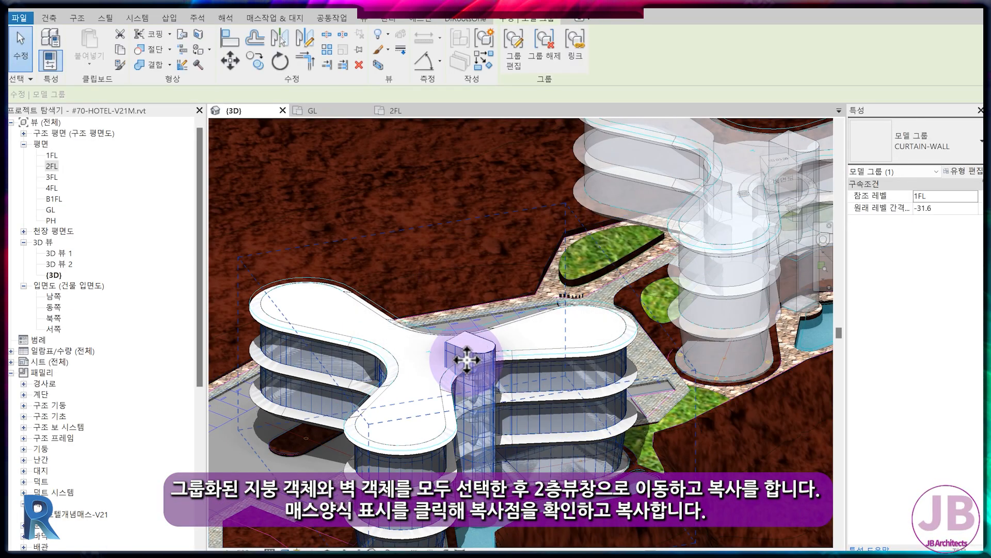
# - Select the CURTAIN-WALL and MASS groups together and open the 2FL plan with them selected
pyautogui.keyDown('ctrl'); pyautogui.click(400, 364); pyautogui.keyUp('ctrl')
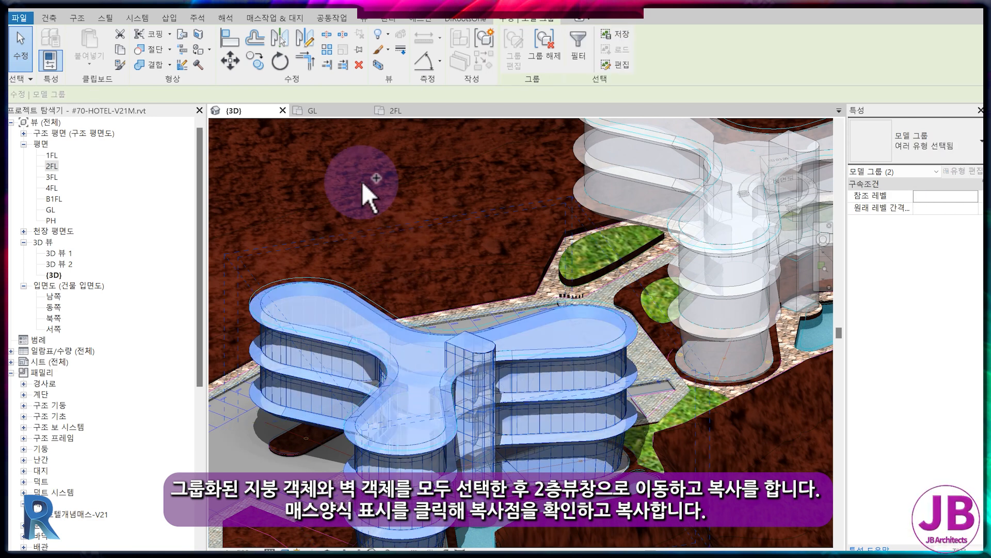
pyautogui.click(398, 112)
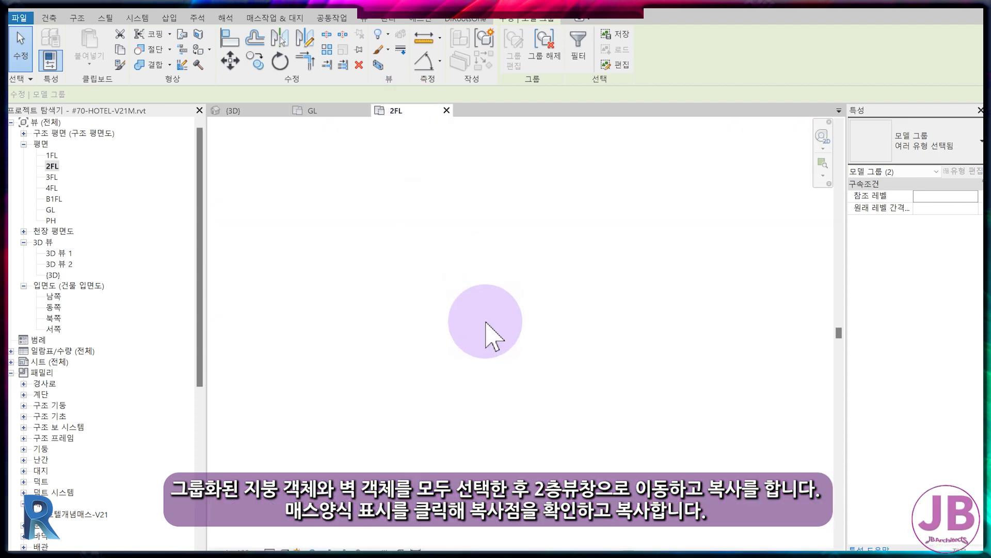
pyautogui.scroll(-4, 625, 346)
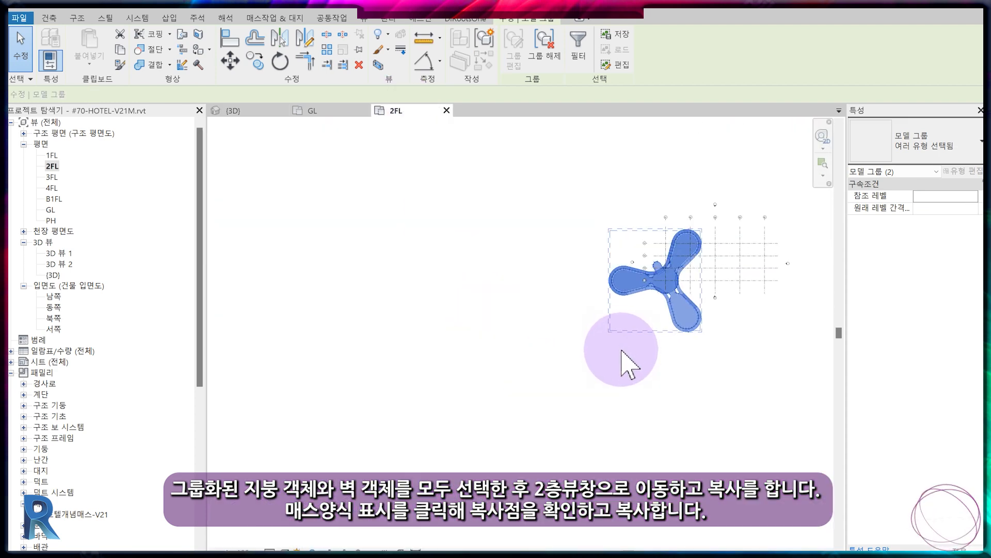
# - Turn on the mass form and floors display (매스 양식 및 바닥 표시) in the 2FL plan
pyautogui.click(276, 19)
pyautogui.click(67, 57)
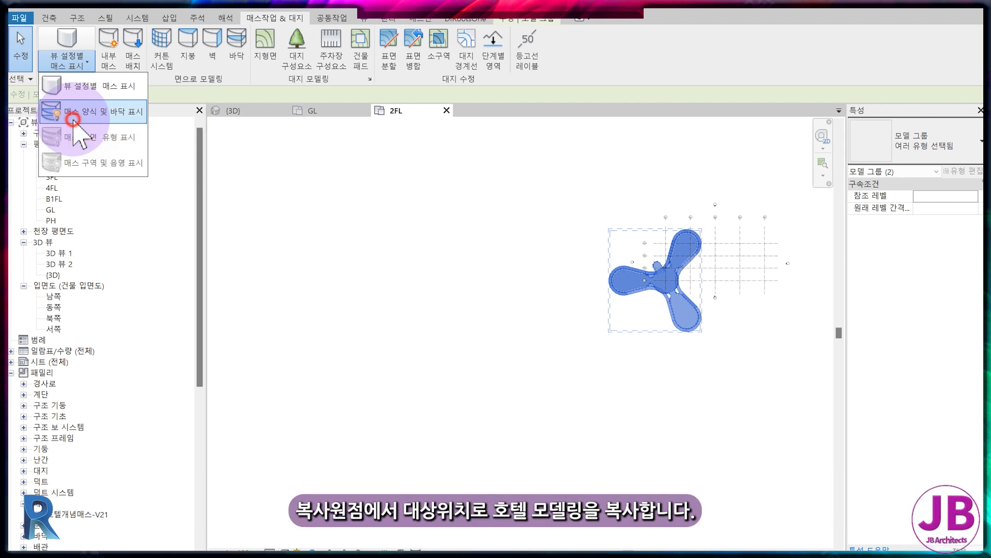
pyautogui.click(72, 119)
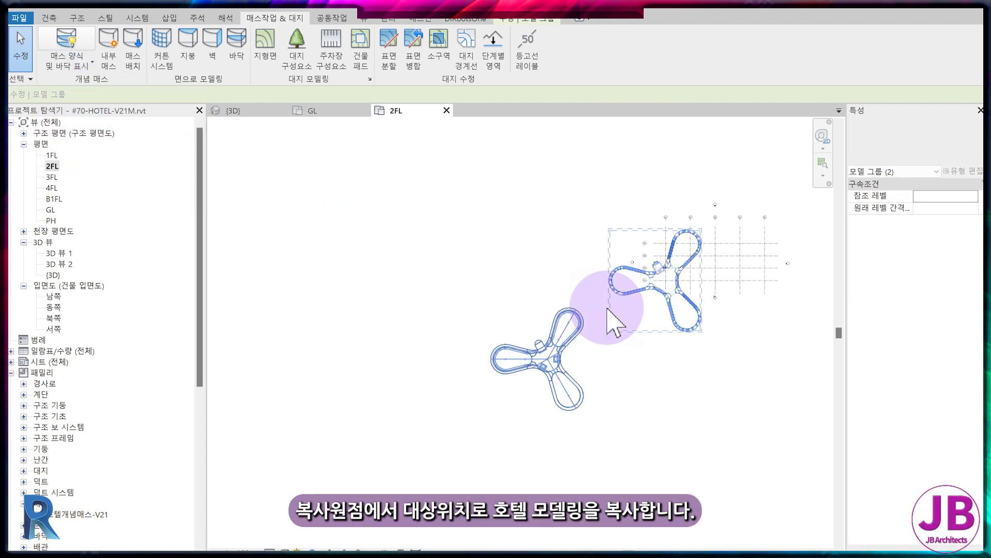
pyautogui.scroll(2, 620, 299)
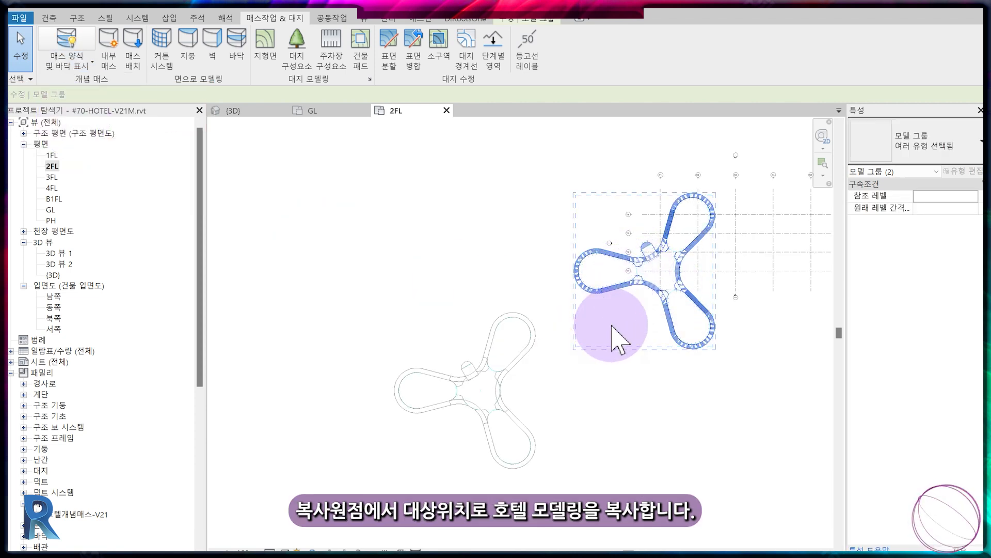
# - Copy the selected hotel groups in the 2FL plan from the original hotel's centre point to the additional hotel mass's centre point
pyautogui.click(524, 18)
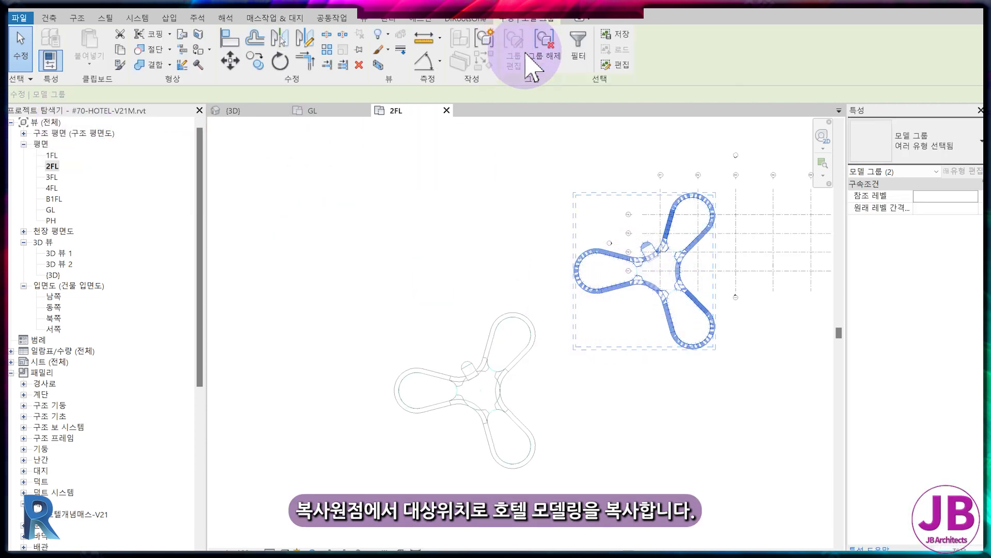
pyautogui.click(263, 65)
pyautogui.scroll(5, 692, 346)
pyautogui.click(607, 341)
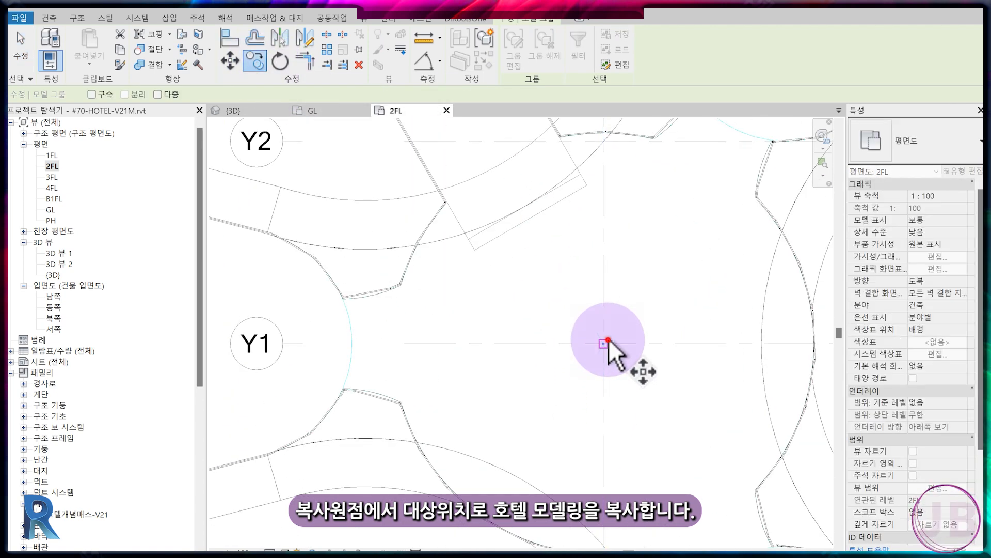
pyautogui.scroll(-4, 430, 429)
pyautogui.moveTo(321, 509); pyautogui.dragTo(538, 356, button='middle')
pyautogui.scroll(3, 538, 357)
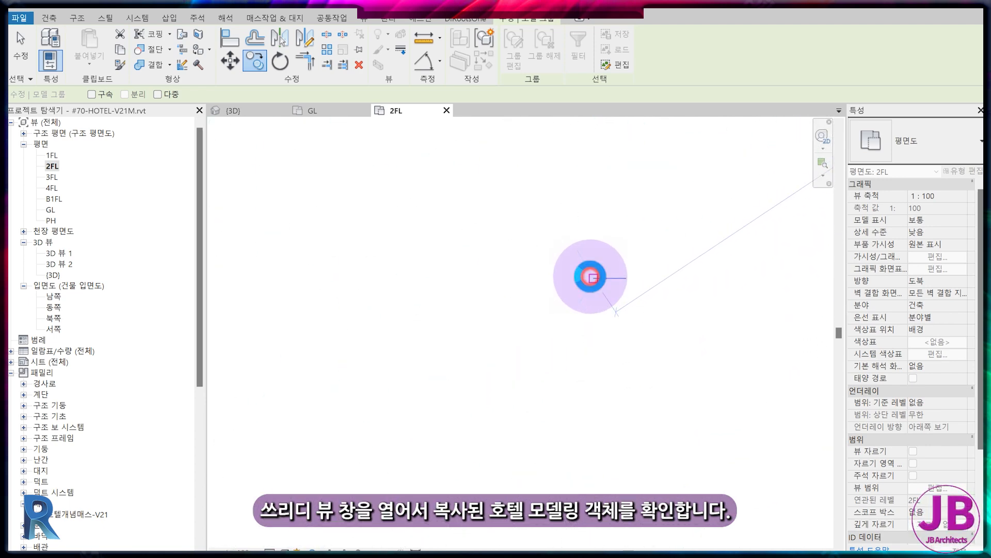
# - In the {3D} view, set the mass display to 뷰 설정별 매스 표시 and inspect the copied hotel from all sides
pyautogui.click(241, 133)
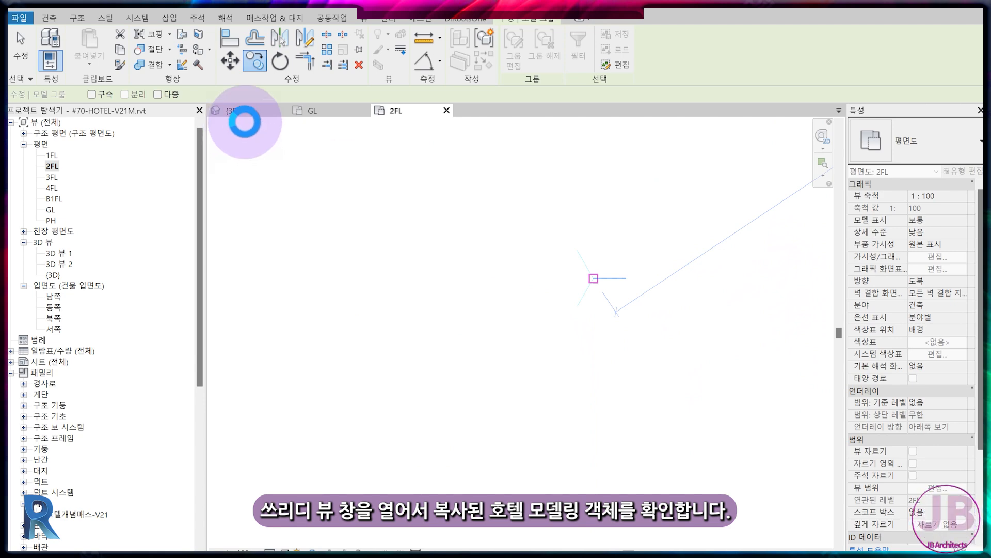
pyautogui.click(235, 110)
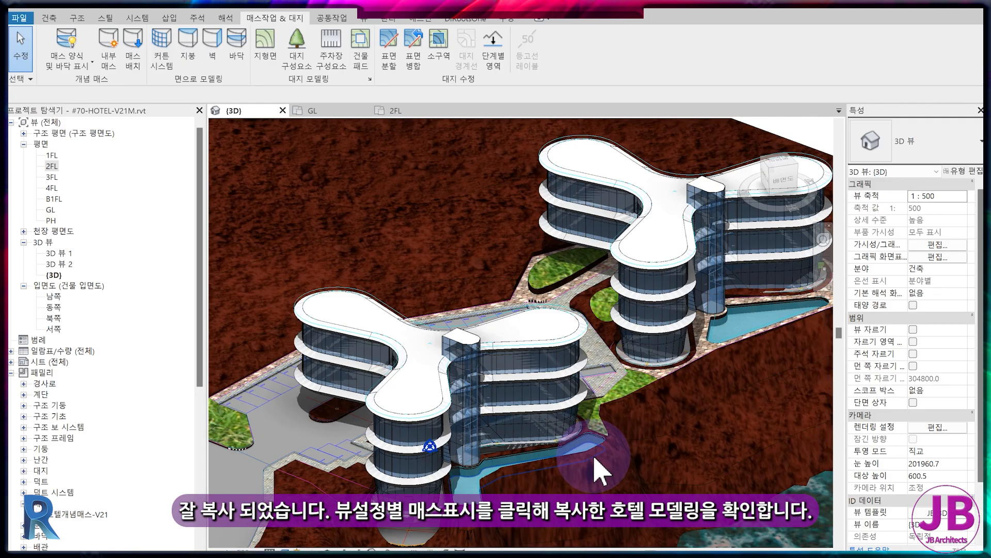
pyautogui.scroll(-3, 596, 457)
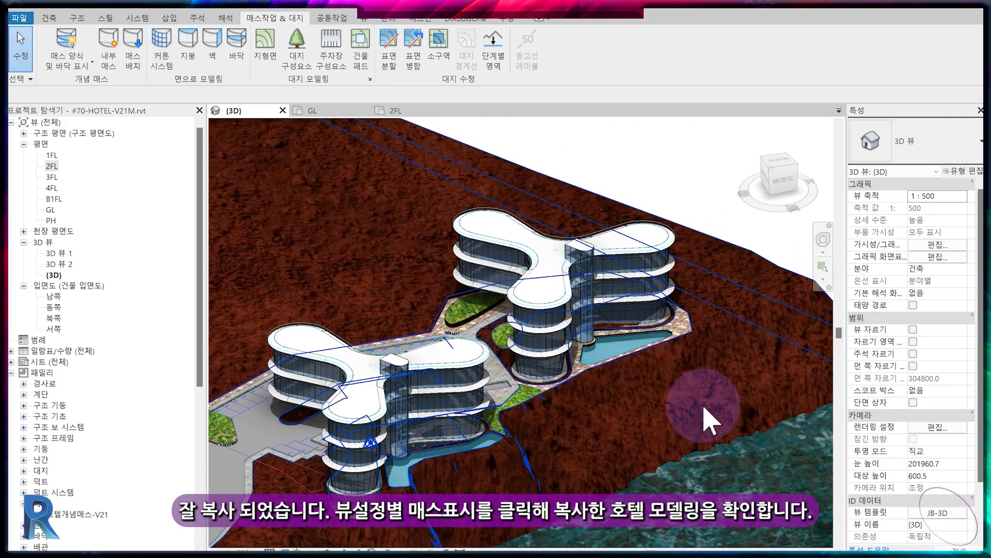
pyautogui.scroll(2, 710, 421)
pyautogui.click(67, 61)
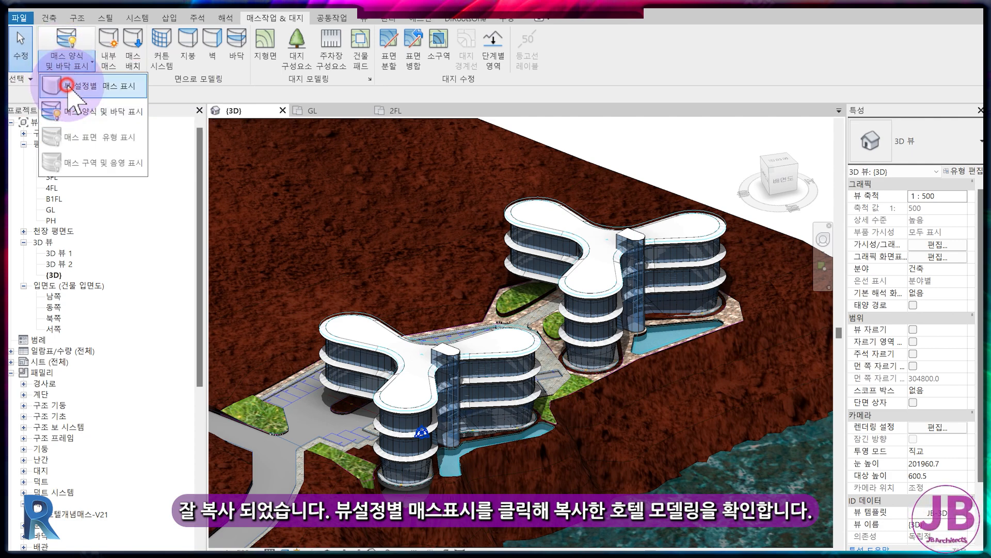
pyautogui.click(78, 86)
pyautogui.moveTo(656, 476); pyautogui.dragTo(672, 463, button='middle')
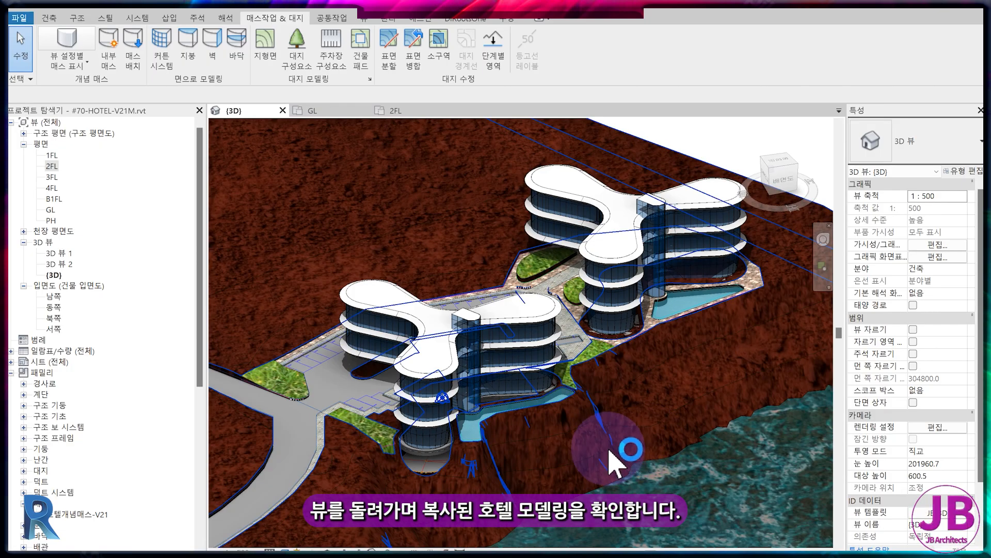
pyautogui.keyDown('shift'); pyautogui.moveTo(610, 450); pyautogui.dragTo(738, 405, button='middle'); pyautogui.keyUp('shift')
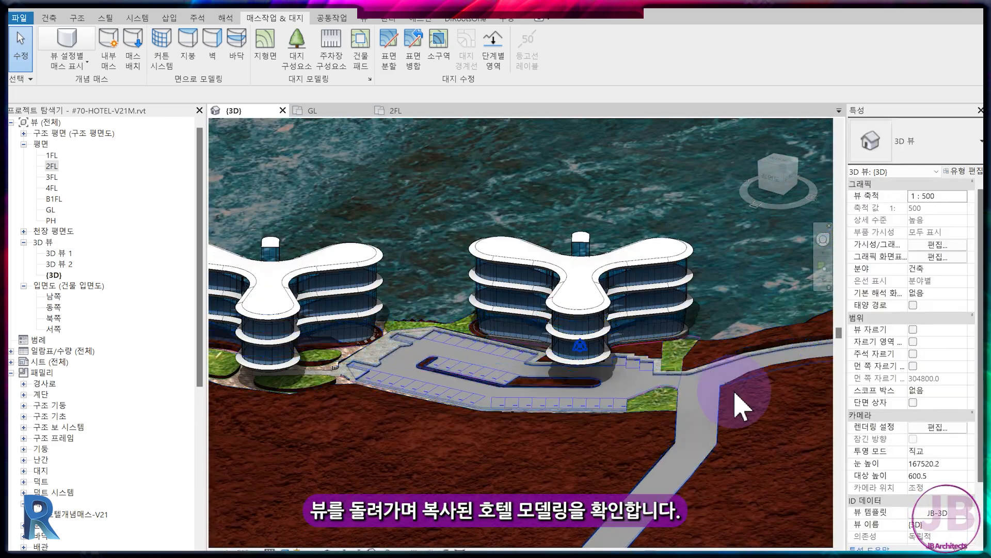
pyautogui.click(739, 406)
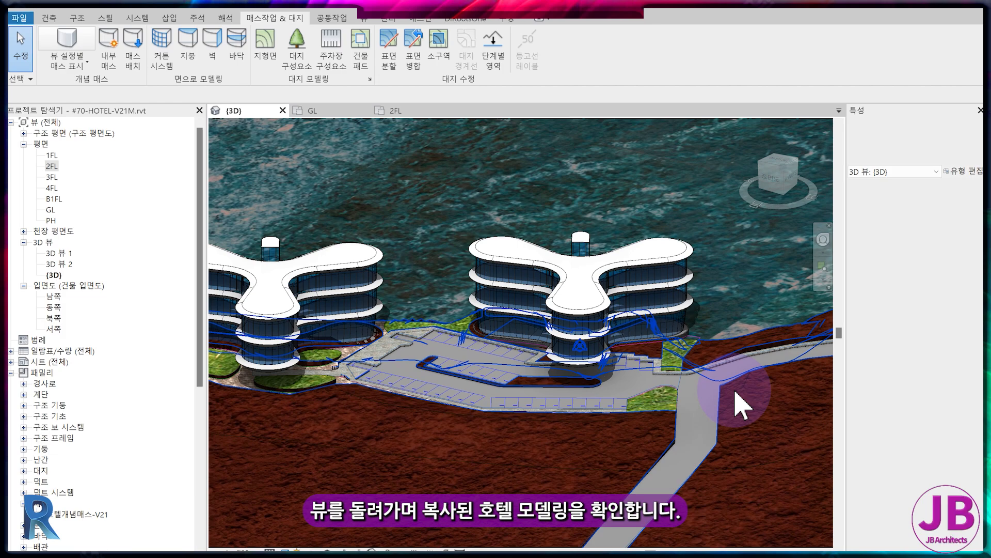
pyautogui.keyDown('shift'); pyautogui.moveTo(738, 405); pyautogui.dragTo(144, 398, button='middle'); pyautogui.keyUp('shift')
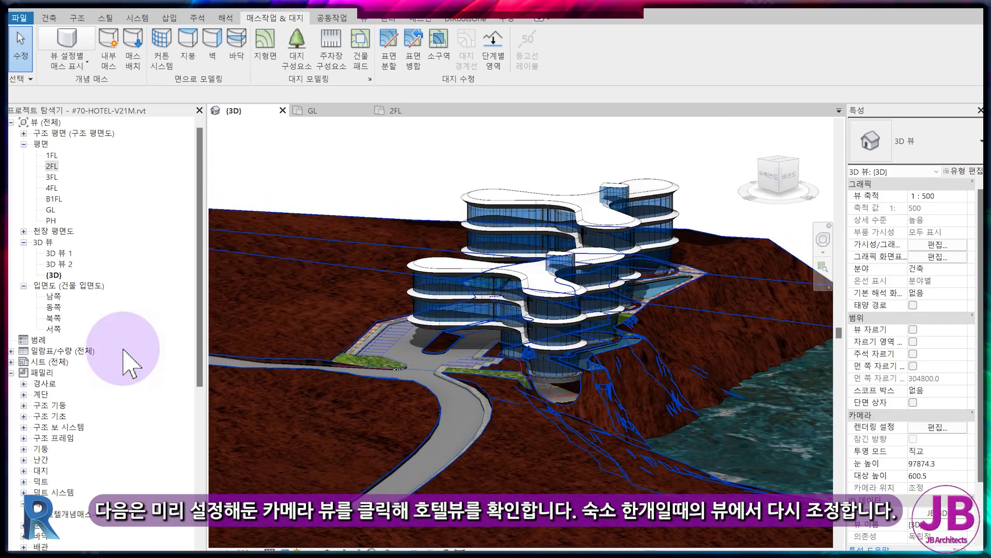
# - Open camera view 3D 뷰 1 and adjust its crop region edges to frame both hotel buildings
pyautogui.doubleClick(59, 253)
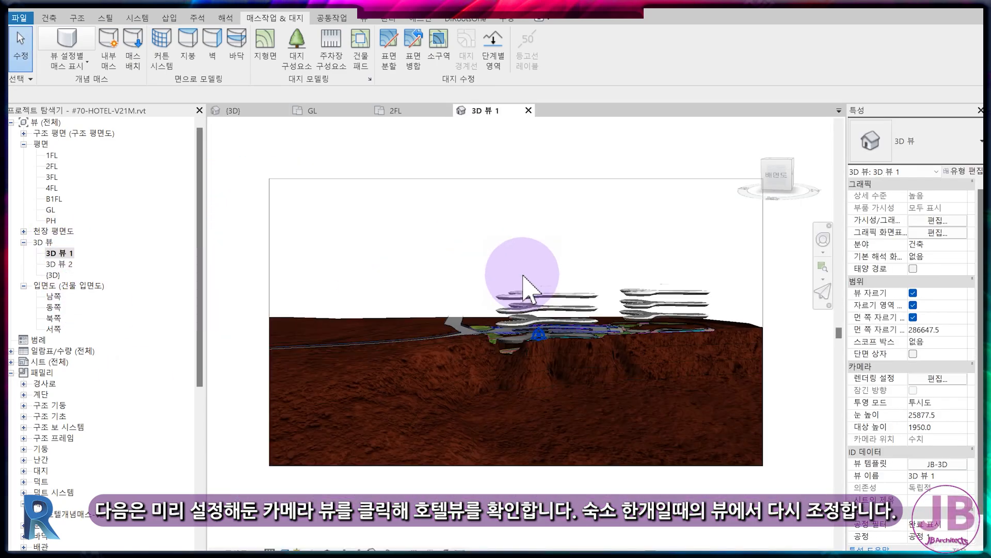
pyautogui.click(763, 305)
pyautogui.scroll(-1, 798, 306)
pyautogui.moveTo(799, 306); pyautogui.dragTo(569, 339, button='middle')
pyautogui.moveTo(538, 353); pyautogui.dragTo(576, 353)
pyautogui.moveTo(326, 383); pyautogui.dragTo(511, 370, button='middle')
pyautogui.moveTo(292, 340); pyautogui.dragTo(377, 340)
pyautogui.moveTo(568, 215); pyautogui.dragTo(568, 232)
pyautogui.scroll(1, 610, 308)
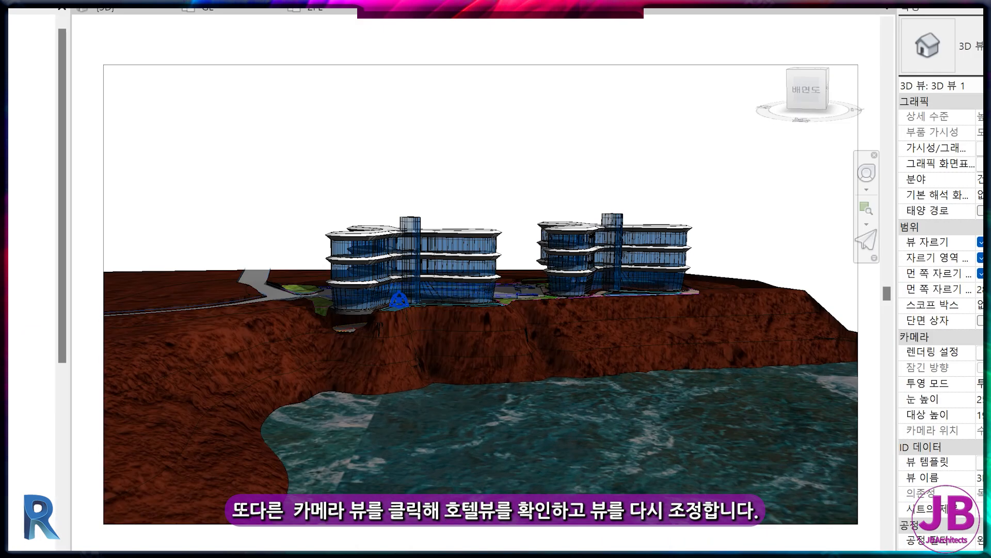
# - Open camera view 3D 뷰 2 and lower the upper edge of its crop region towards the hotels
pyautogui.doubleClick(64, 267)
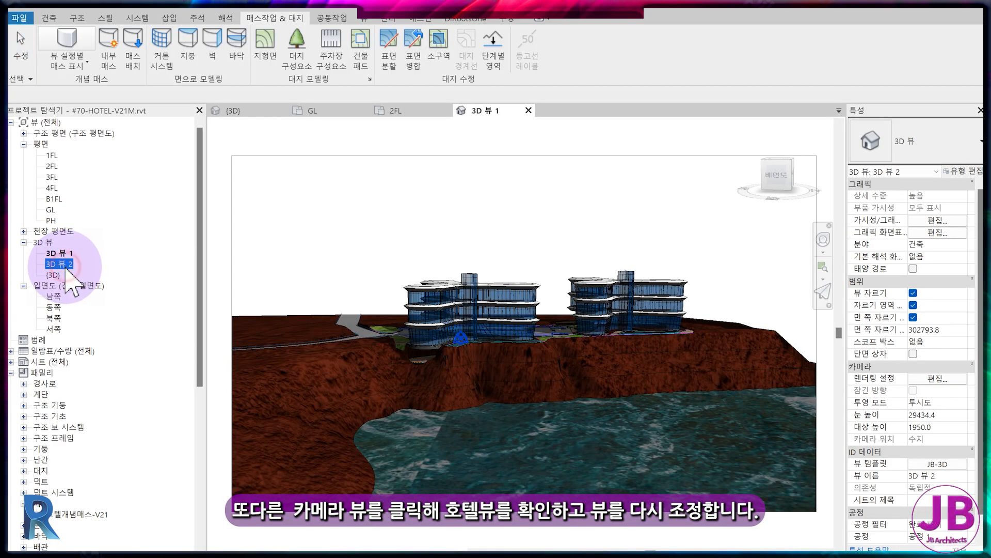
pyautogui.scroll(-1, 463, 415)
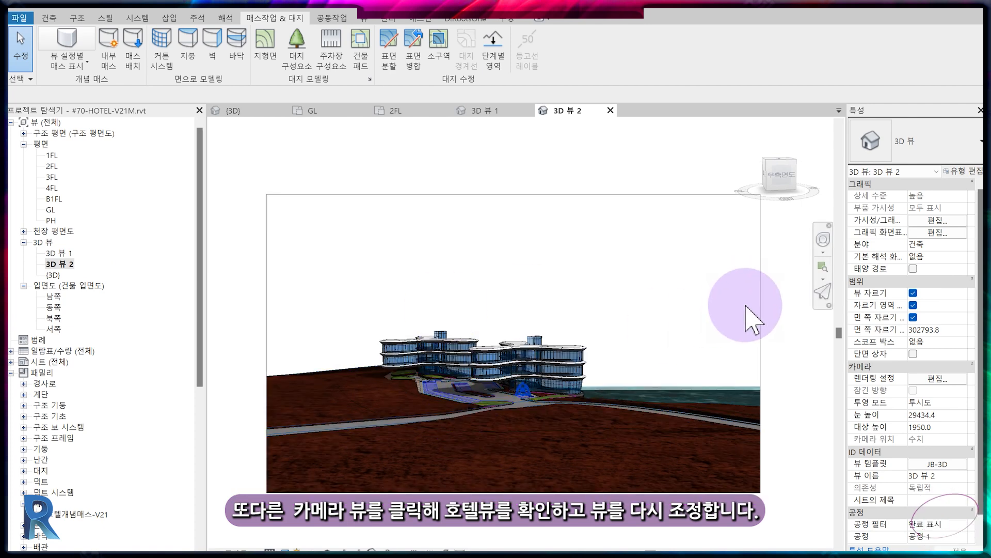
pyautogui.click(760, 309)
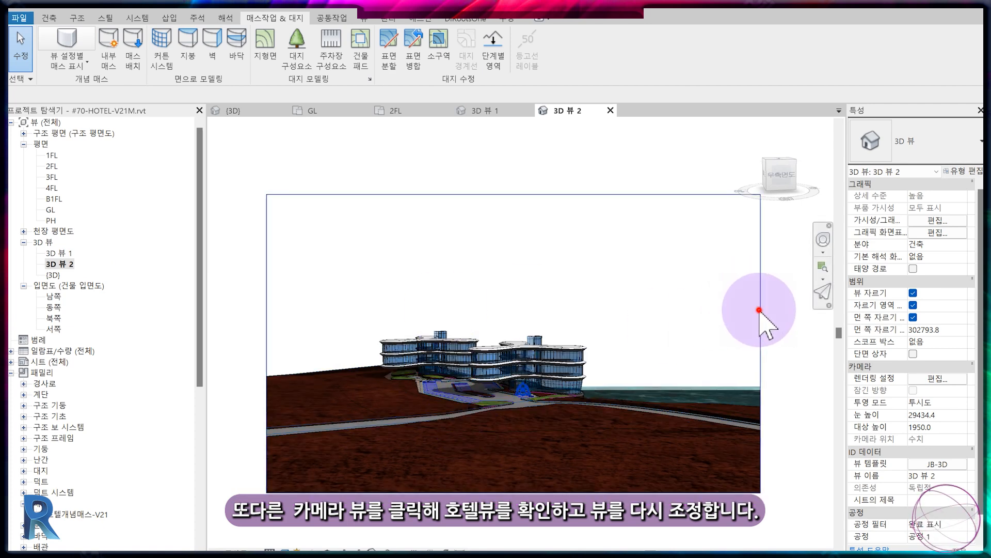
pyautogui.moveTo(514, 195); pyautogui.dragTo(514, 231)
pyautogui.moveTo(582, 376); pyautogui.dragTo(603, 353, button='middle')
pyautogui.press('Escape')
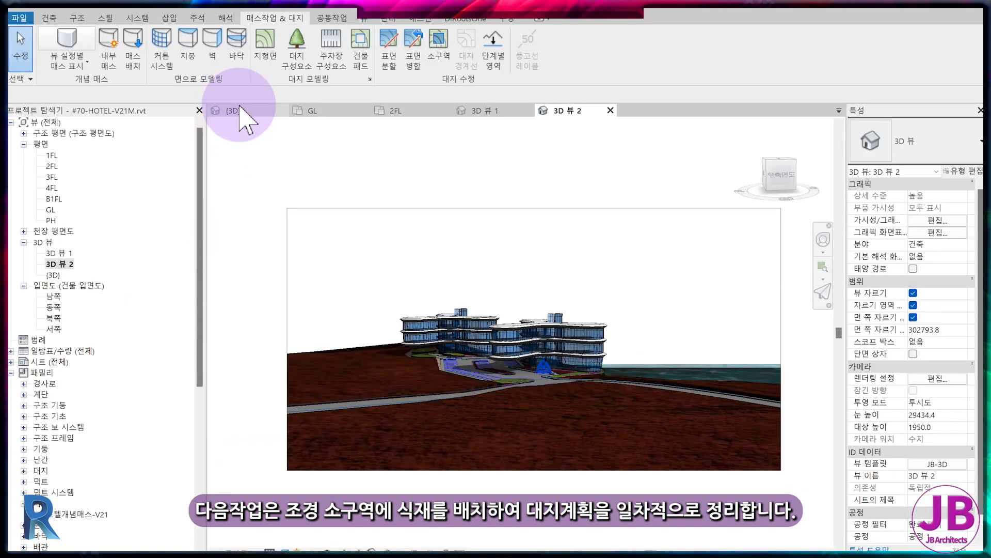
pyautogui.click(242, 110)
pyautogui.keyDown('shift'); pyautogui.moveTo(559, 449); pyautogui.dragTo(404, 462, button='middle'); pyautogui.keyUp('shift')
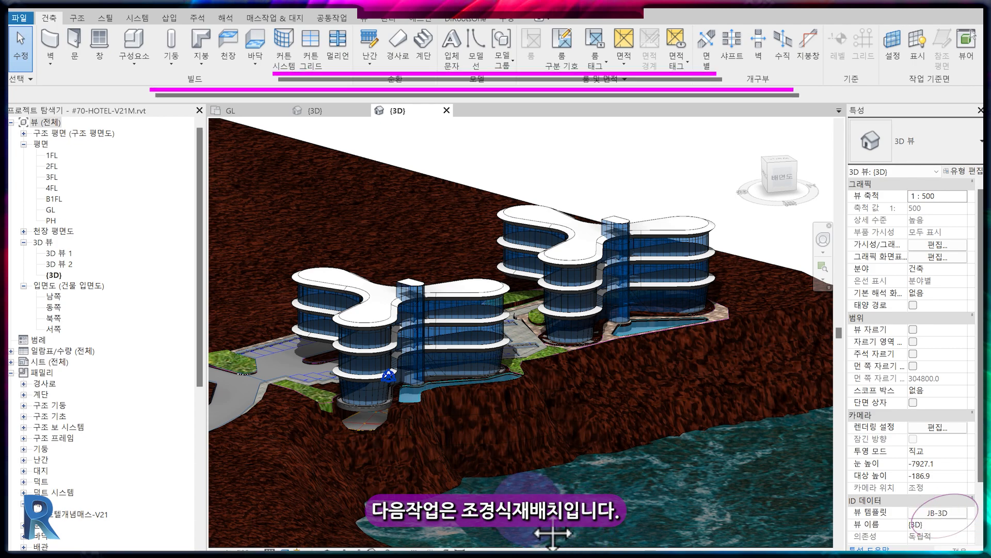
pyautogui.moveTo(528, 510); pyautogui.dragTo(550, 510, button='middle')
pyautogui.scroll(2, 543, 421)
pyautogui.scroll(-1, 545, 417)
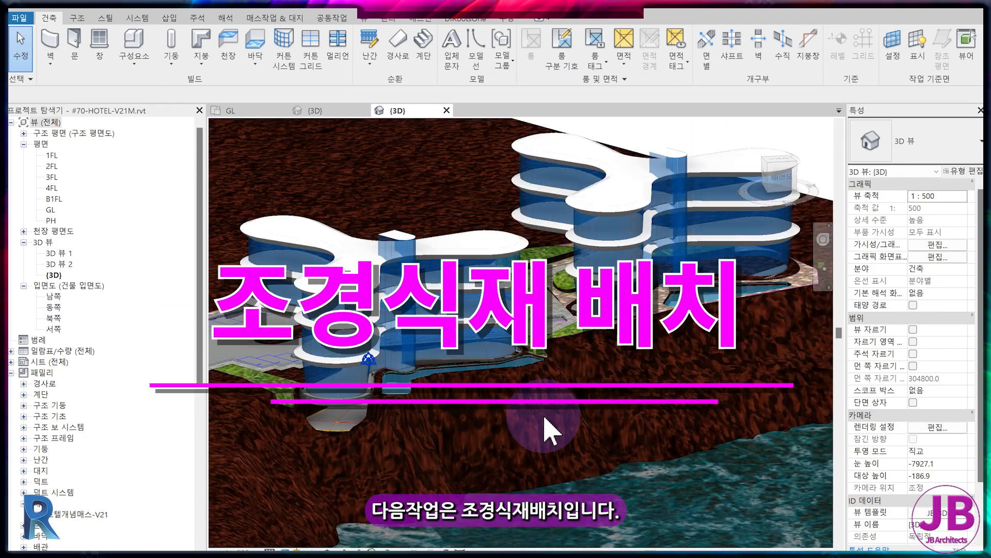
pyautogui.scroll(-3, 549, 431)
# - Open the Tree_야자수 palm family for editing from the 기본-SET-TREE.rte template and load it into #70-HOTEL-V21M.rvt
pyautogui.click(326, 111)
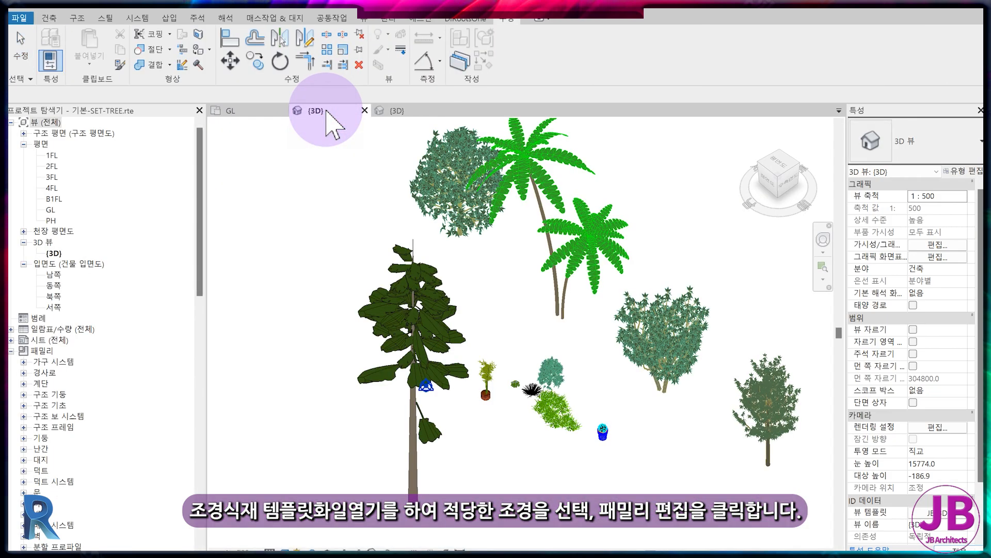
pyautogui.click(559, 297)
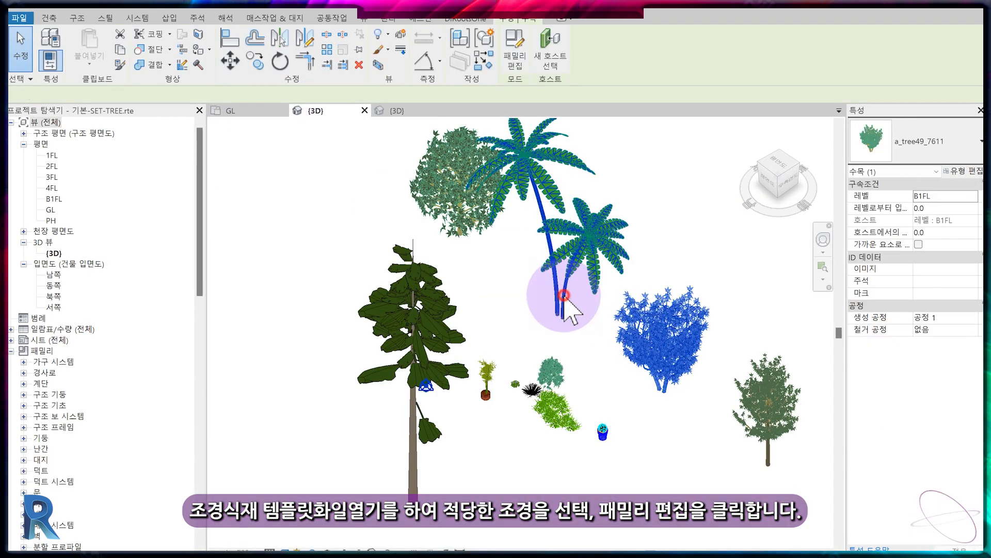
pyautogui.click(517, 58)
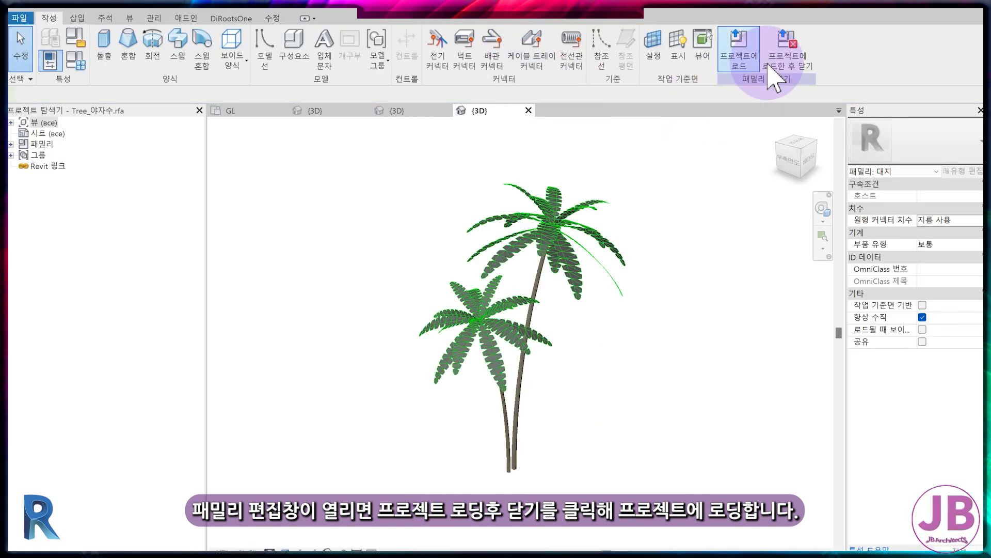
pyautogui.click(740, 52)
pyautogui.click(551, 302)
pyautogui.click(550, 292)
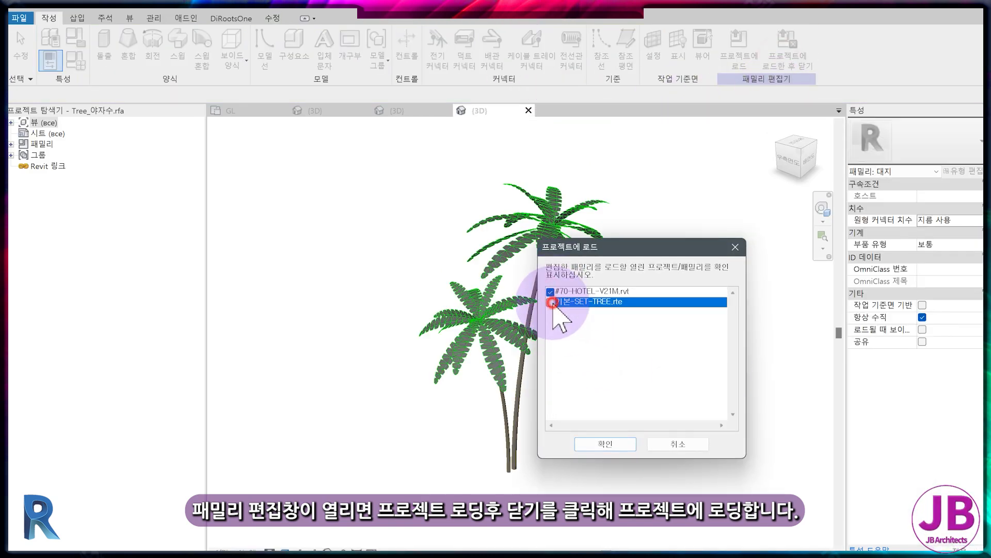
pyautogui.click(598, 448)
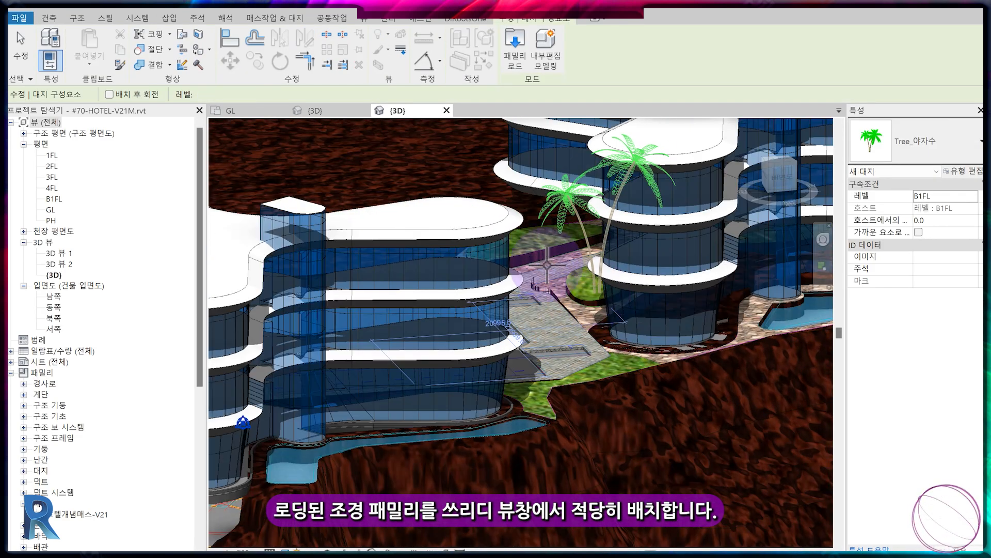
# - Place Tree_야자수 palms in the landscaped areas beside the access road and around both hotel buildings
pyautogui.scroll(-5, 541, 408)
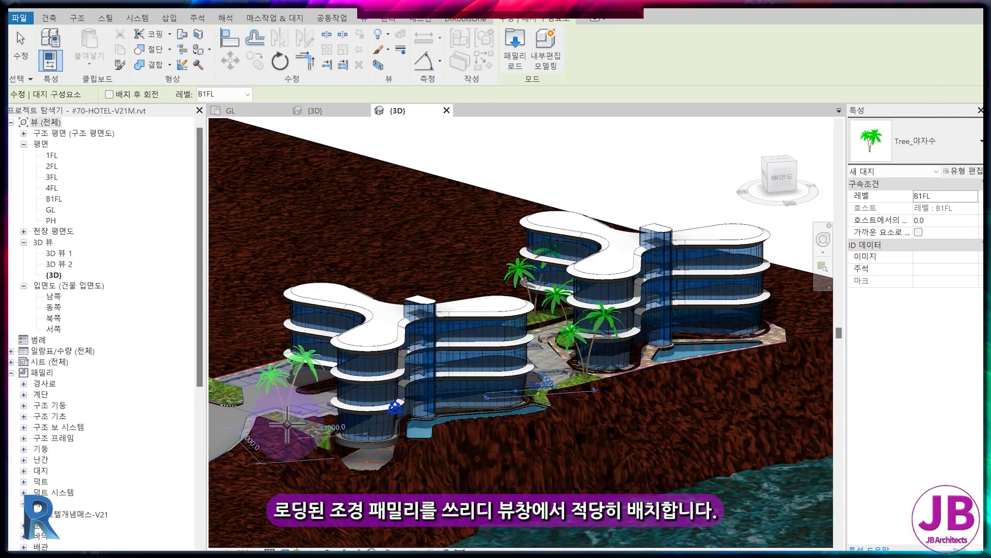
pyautogui.click(313, 430)
pyautogui.scroll(2, 316, 432)
pyautogui.click(262, 407)
pyautogui.moveTo(211, 388); pyautogui.dragTo(532, 417, button='middle')
pyautogui.click(525, 402)
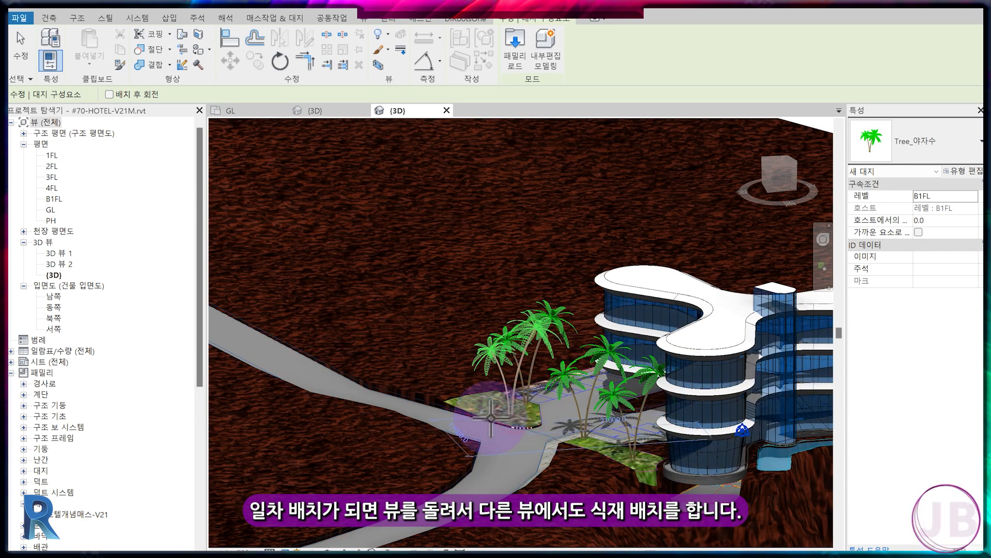
pyautogui.moveTo(466, 403)
pyautogui.keyDown('shift'); pyautogui.mouseDown(button='middle')
pyautogui.moveTo(686, 342)
pyautogui.moveTo(476, 365)
pyautogui.moveTo(511, 457)
pyautogui.moveTo(642, 421)
pyautogui.moveTo(532, 436)
pyautogui.moveTo(648, 391)
pyautogui.mouseUp(button='middle'); pyautogui.keyUp('shift')
pyautogui.click(403, 311)
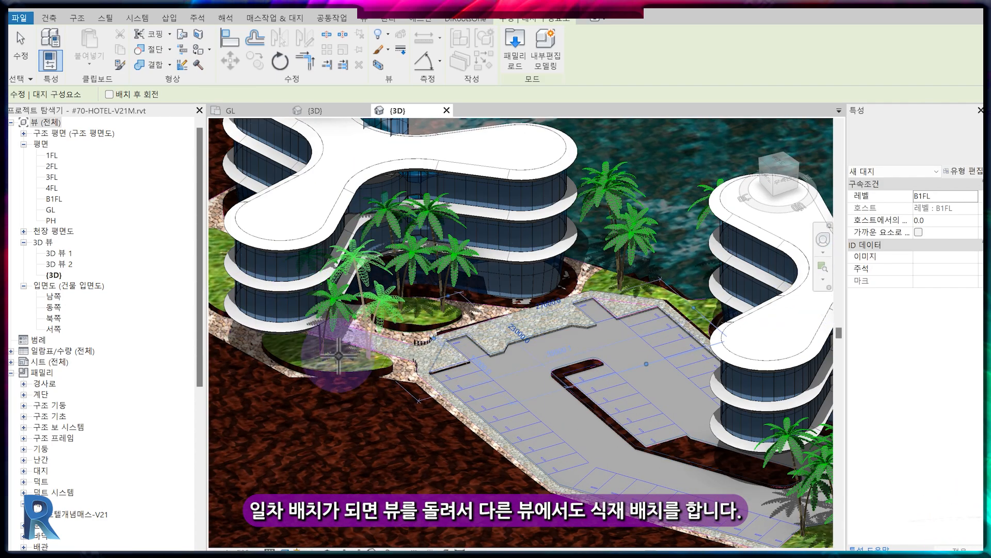
# - Examine the palm planting from several sides of the site and in the camera views 3D 뷰 2 and 3D 뷰 1
pyautogui.keyDown('shift'); pyautogui.moveTo(354, 376); pyautogui.dragTo(510, 357, button='middle'); pyautogui.keyUp('shift')
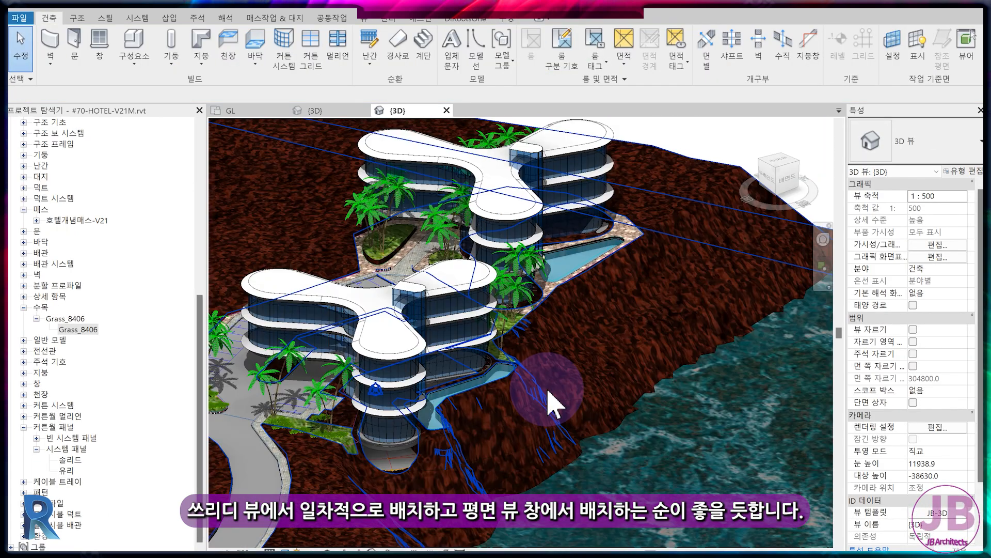
pyautogui.moveTo(549, 405)
pyautogui.keyDown('shift'); pyautogui.mouseDown(button='middle')
pyautogui.moveTo(553, 421)
pyautogui.moveTo(627, 471)
pyautogui.mouseUp(button='middle'); pyautogui.keyUp('shift')
pyautogui.scroll(-2, 586, 437)
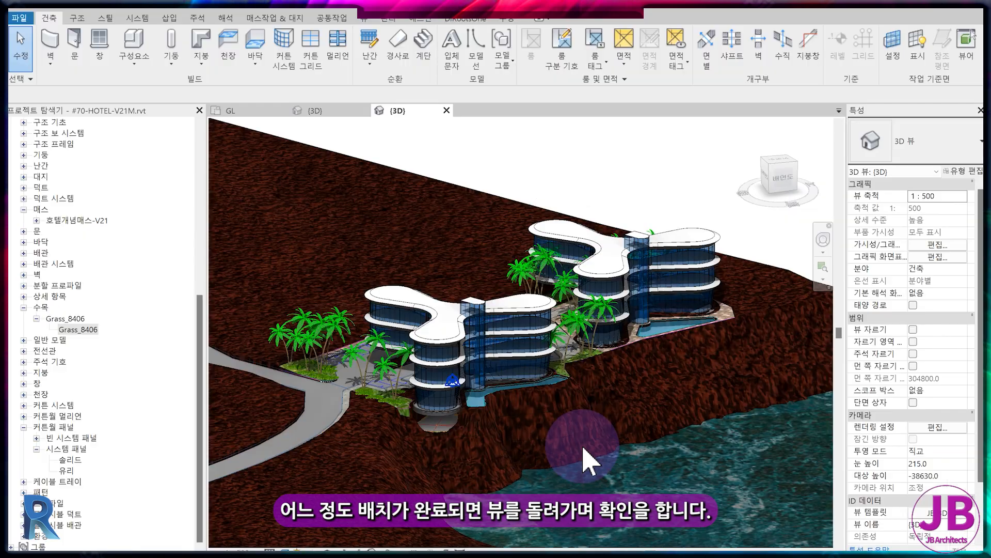
pyautogui.scroll(3, 588, 459)
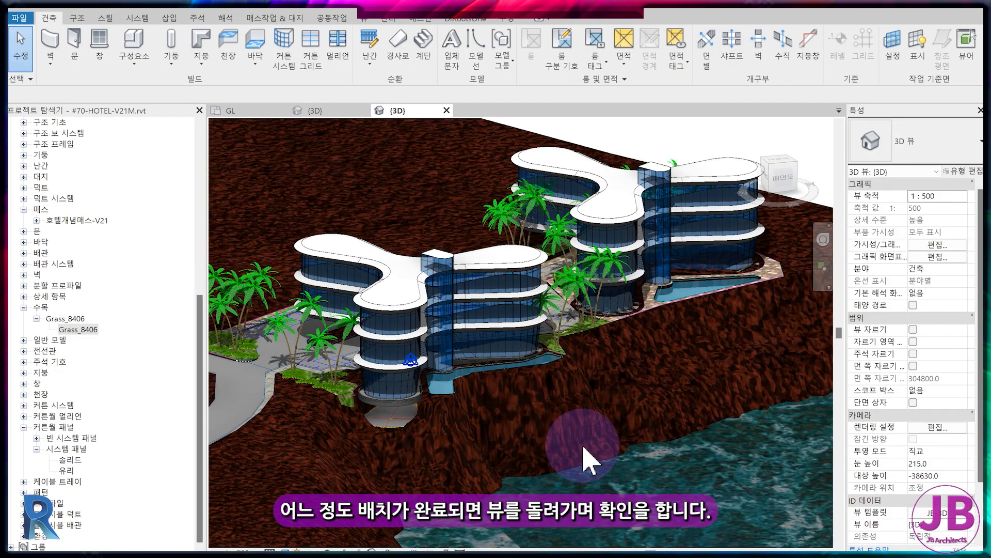
pyautogui.keyDown('shift'); pyautogui.moveTo(596, 470); pyautogui.dragTo(622, 475, button='middle'); pyautogui.keyUp('shift')
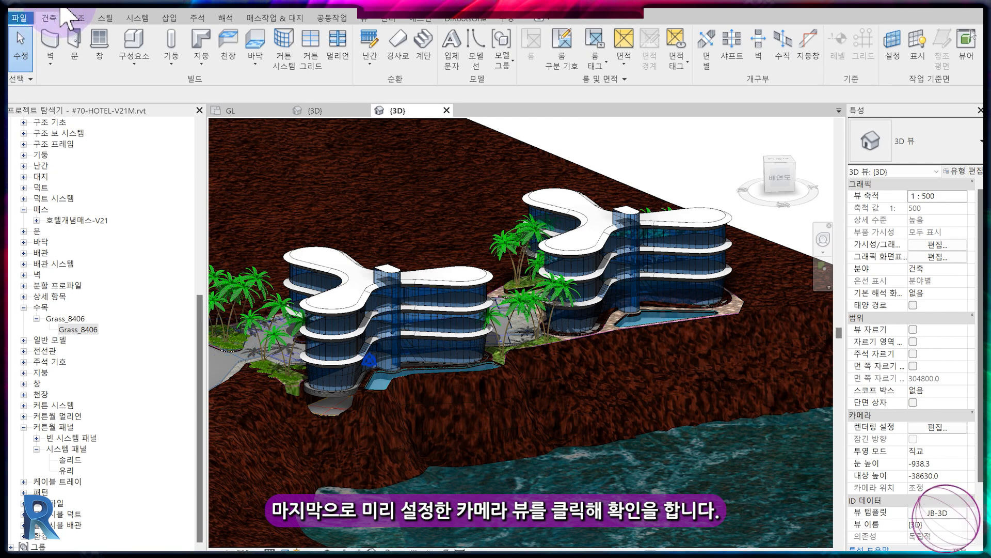
pyautogui.scroll(6, 78, 155)
pyautogui.doubleClick(64, 155)
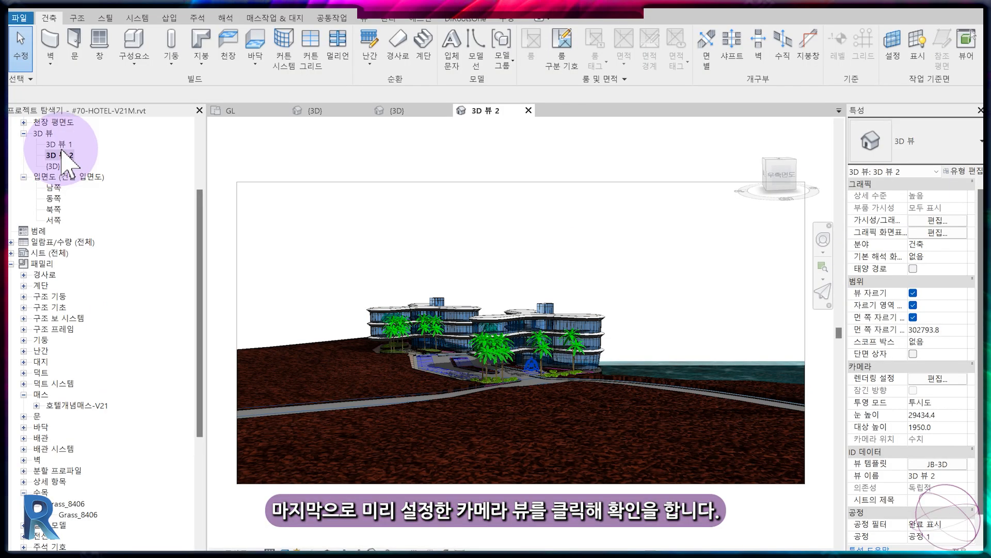
pyautogui.doubleClick(61, 145)
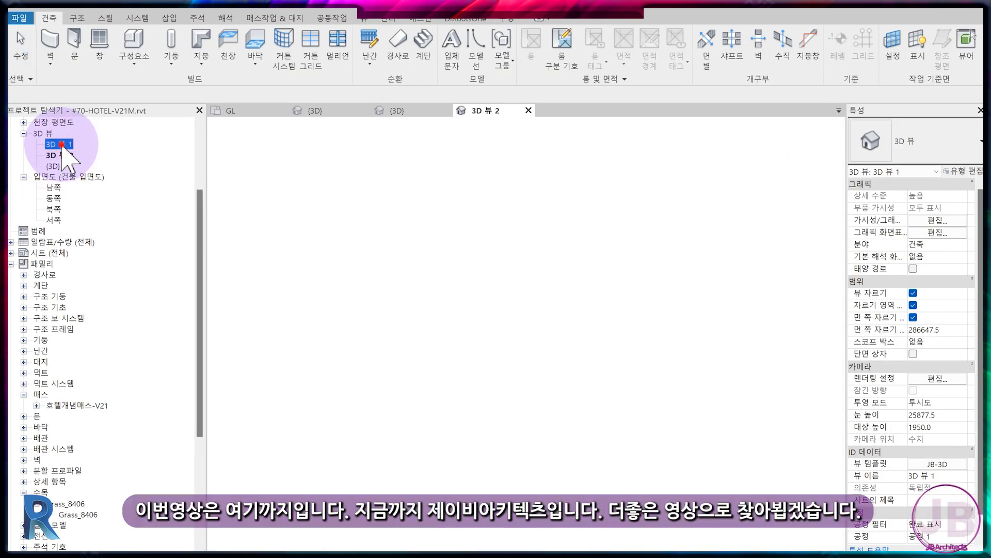